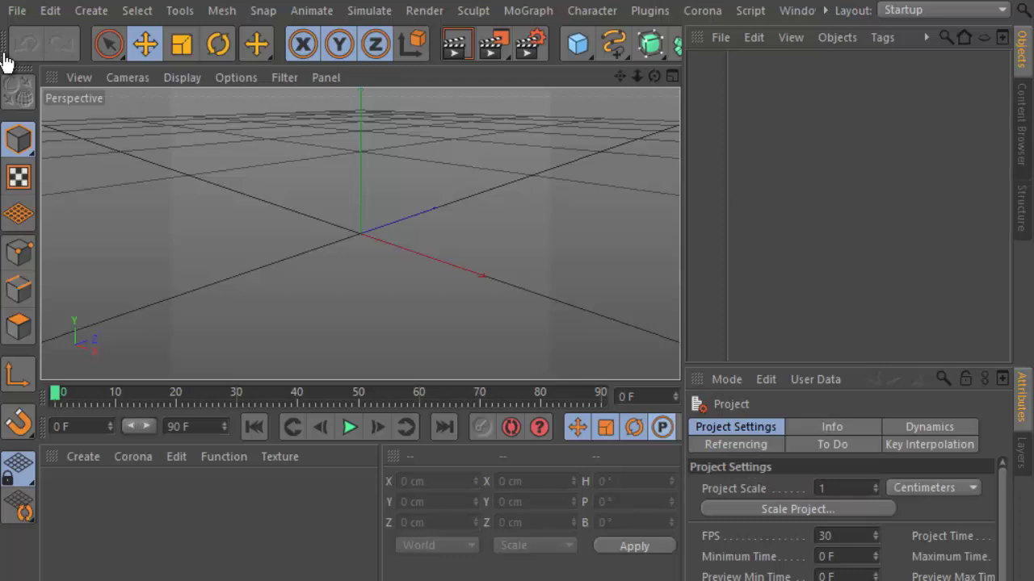
Open the saved scene file that contains the H4 heart outline spline
click(14, 11)
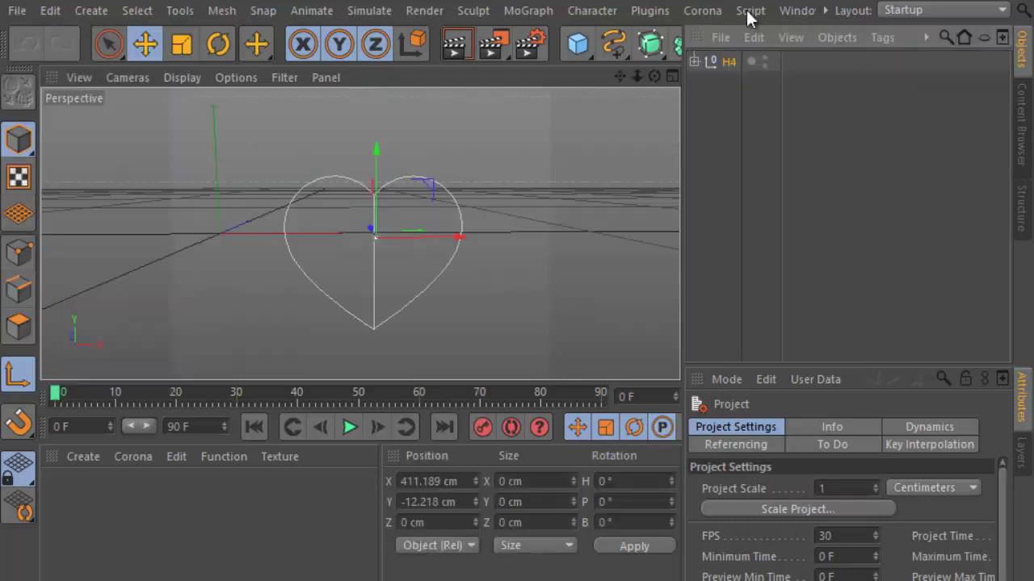
Expand the H4 group, select Path 1 and Path 2, and remove the H4 null
click(716, 62)
click(694, 62)
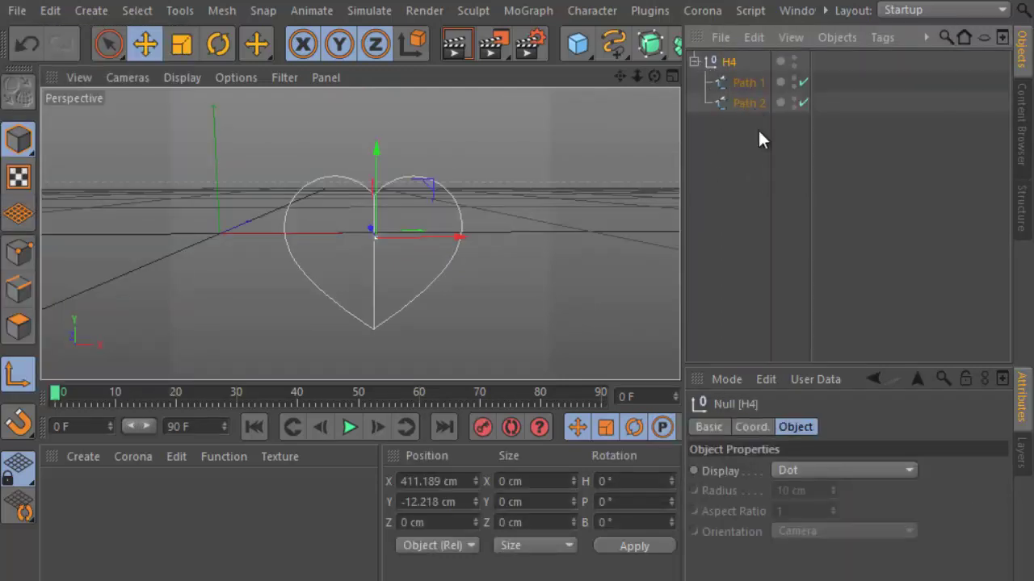
drag(732, 127, 746, 169)
click(722, 62)
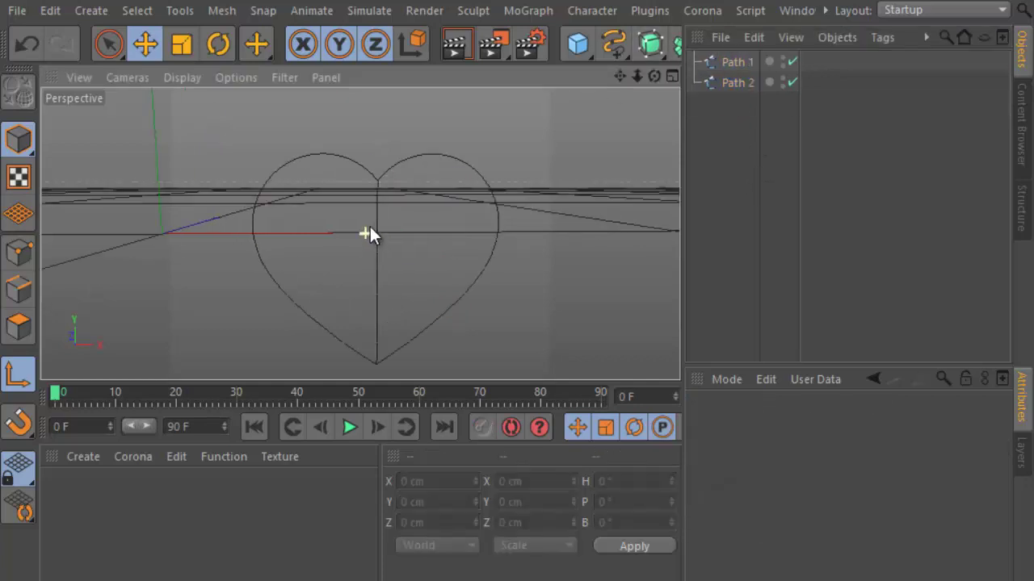
Create two Extrude NURBS objects and place Path 1 and Path 2 inside them
click(651, 43)
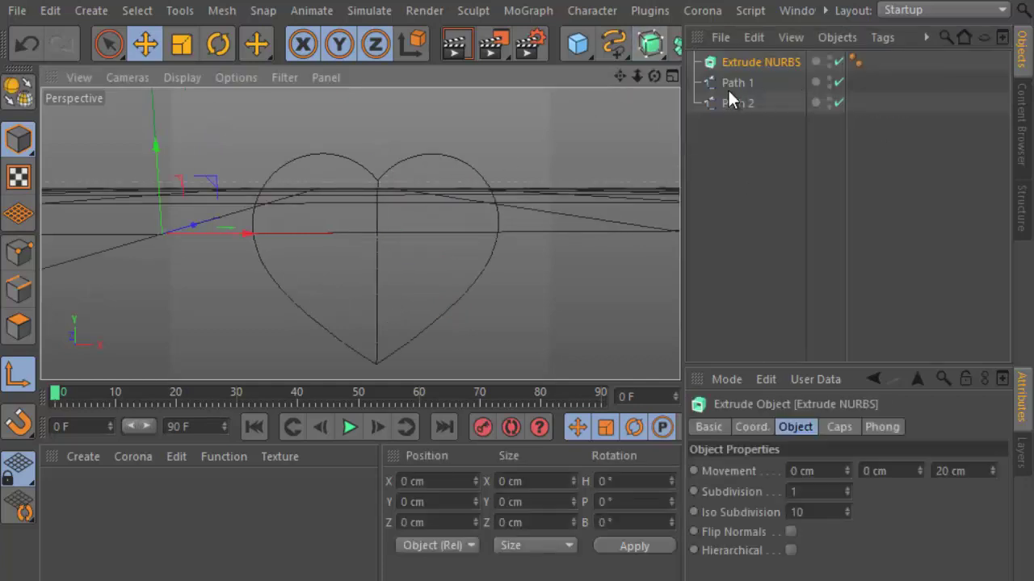
click(737, 83)
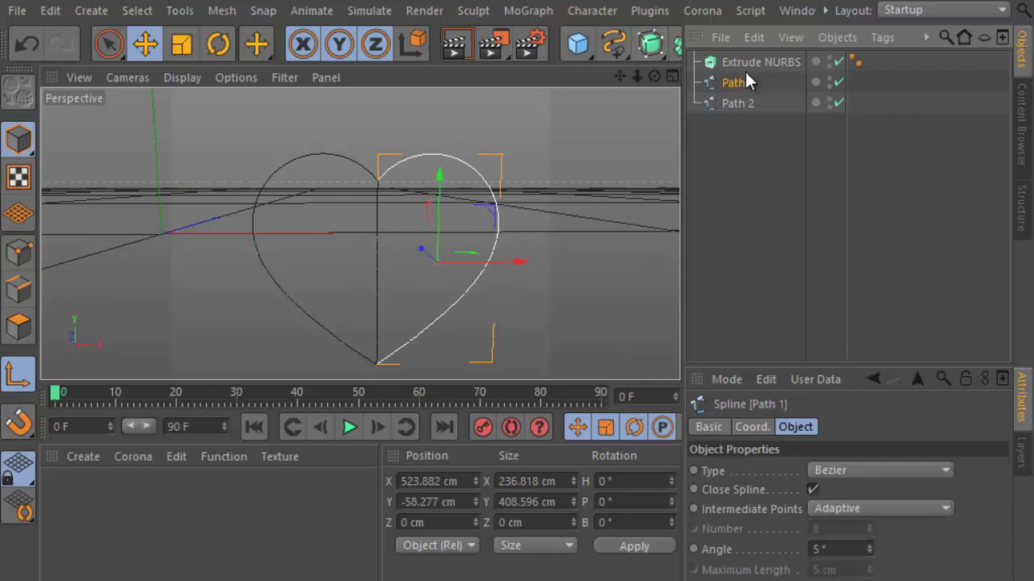
drag(743, 61, 740, 58)
click(651, 44)
click(759, 74)
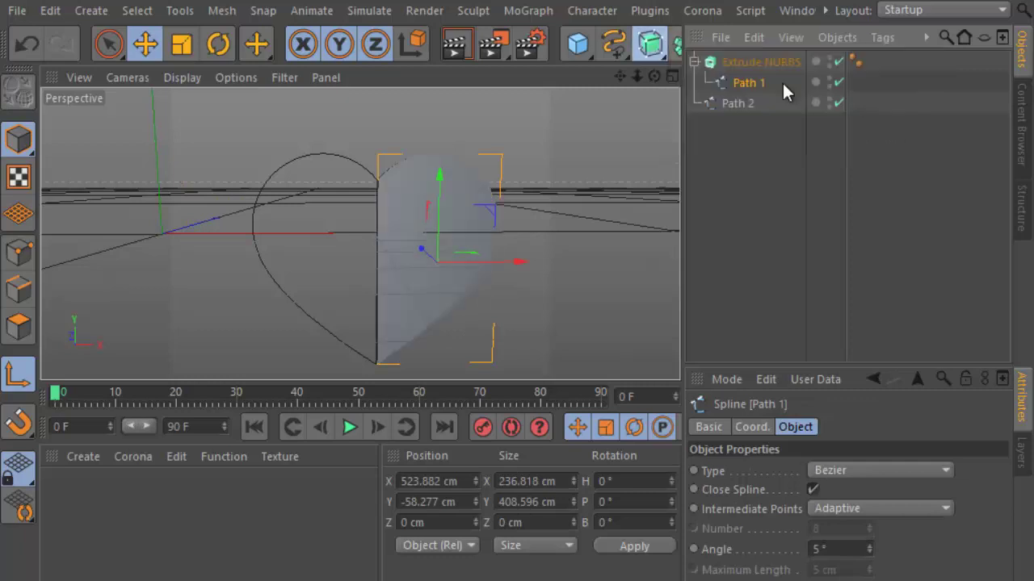
drag(738, 122, 756, 61)
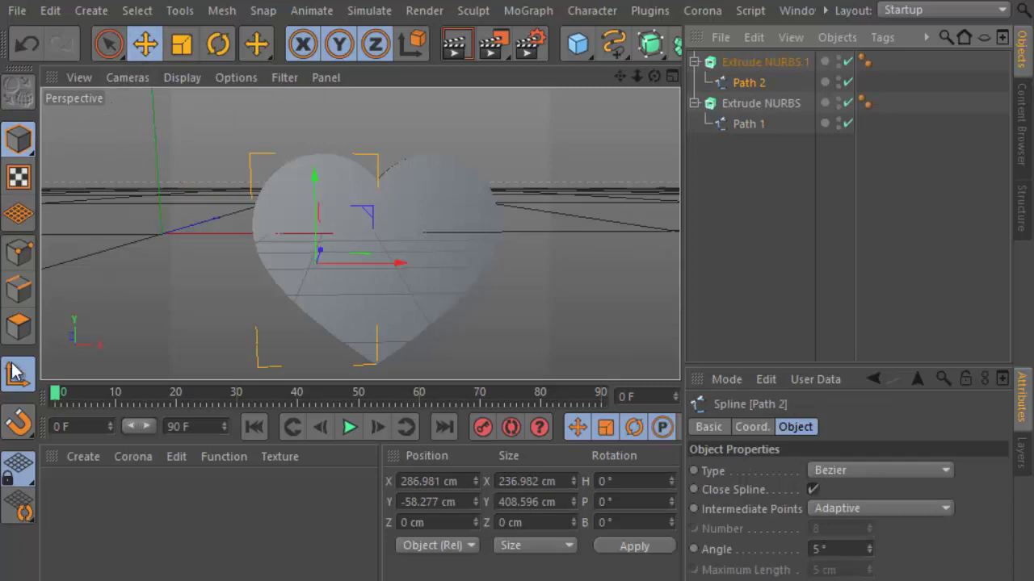
Set the right half, Extrude NURBS, to a Rotation H of -30°
click(751, 61)
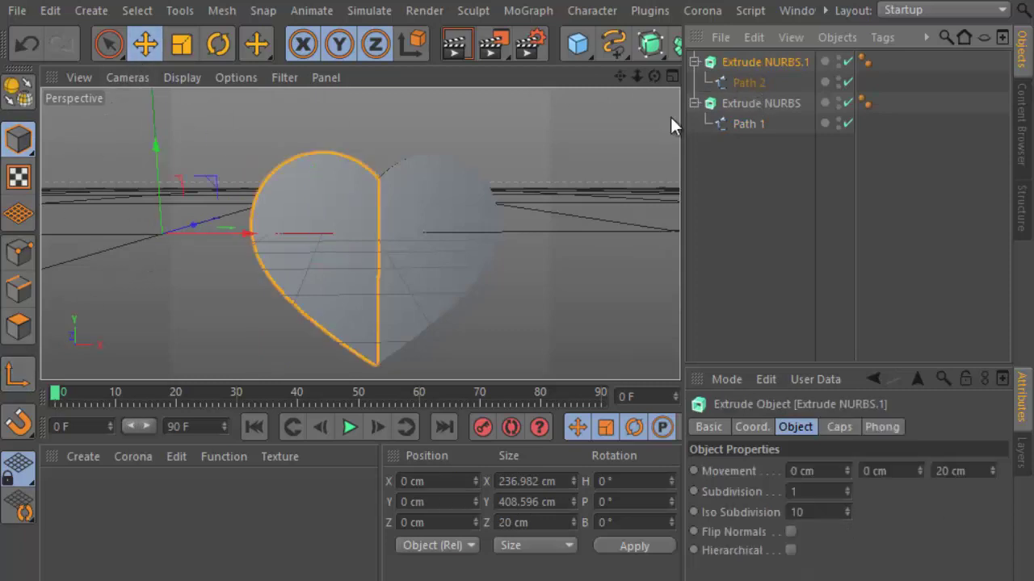
click(741, 102)
click(638, 482)
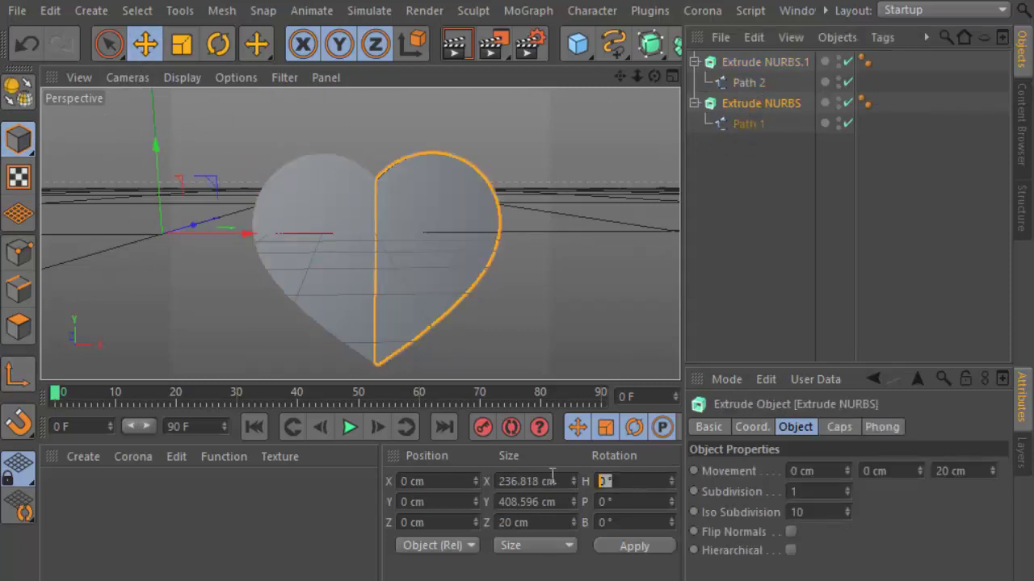
text(-30)
click(651, 547)
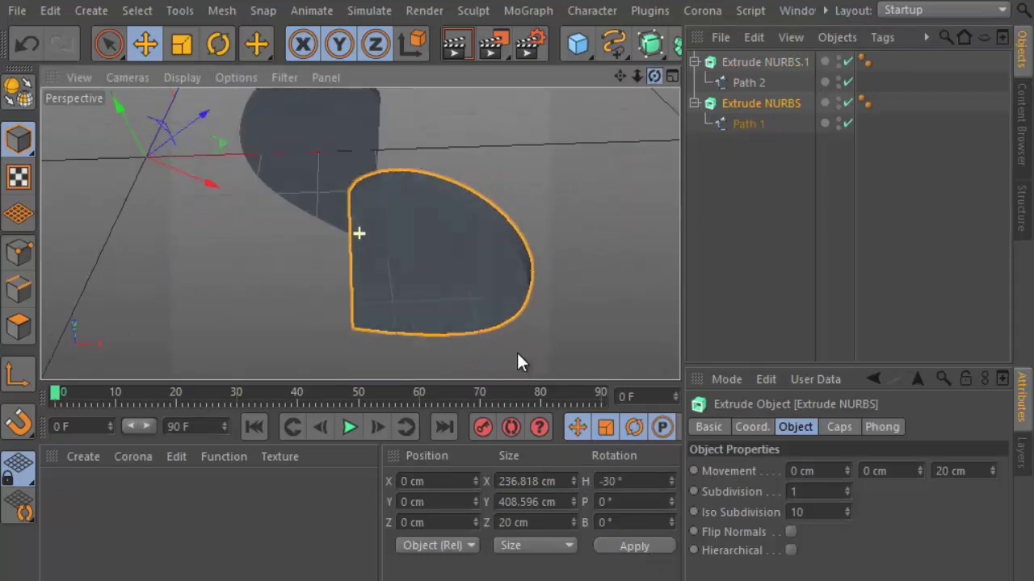
Set the left half, Extrude NURBS.1, to a Rotation H of 30°
click(752, 61)
click(630, 481)
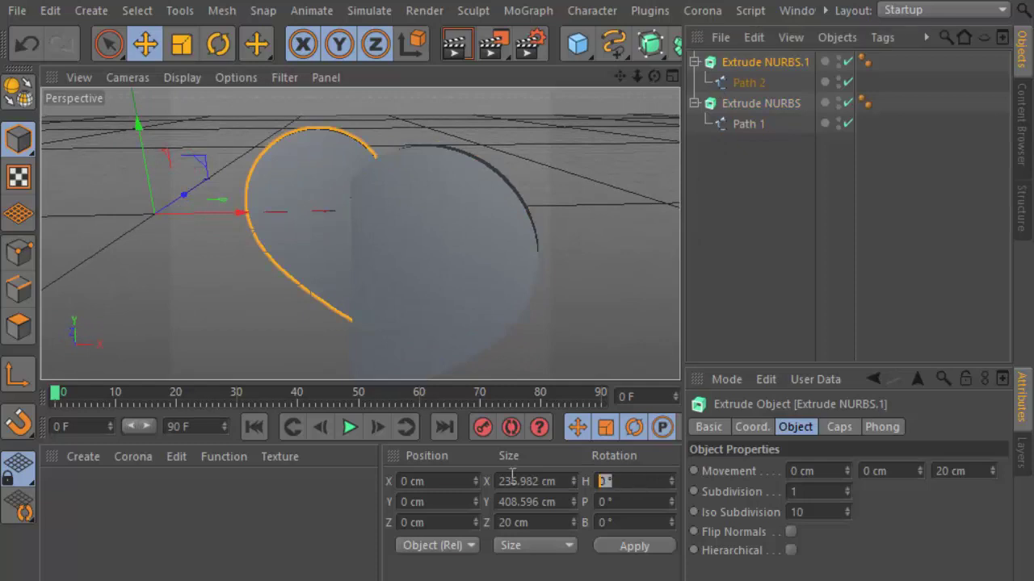
text(3)
click(635, 547)
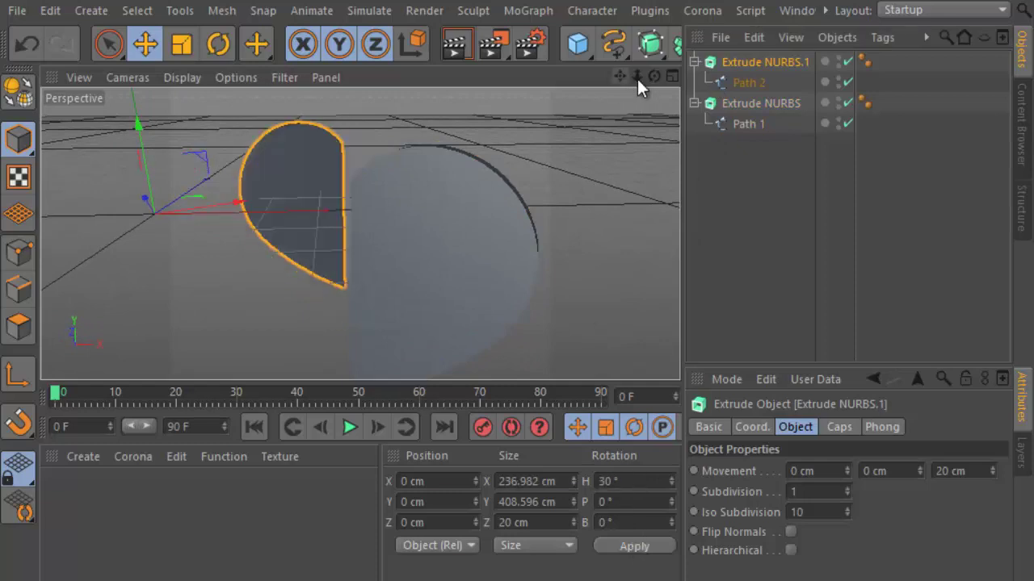
mouse_move(654, 73)
mouse_down()
mouse_move(504, 353)
mouse_move(516, 350)
mouse_move(411, 440)
mouse_move(645, 92)
mouse_move(512, 357)
mouse_move(671, 137)
mouse_up()
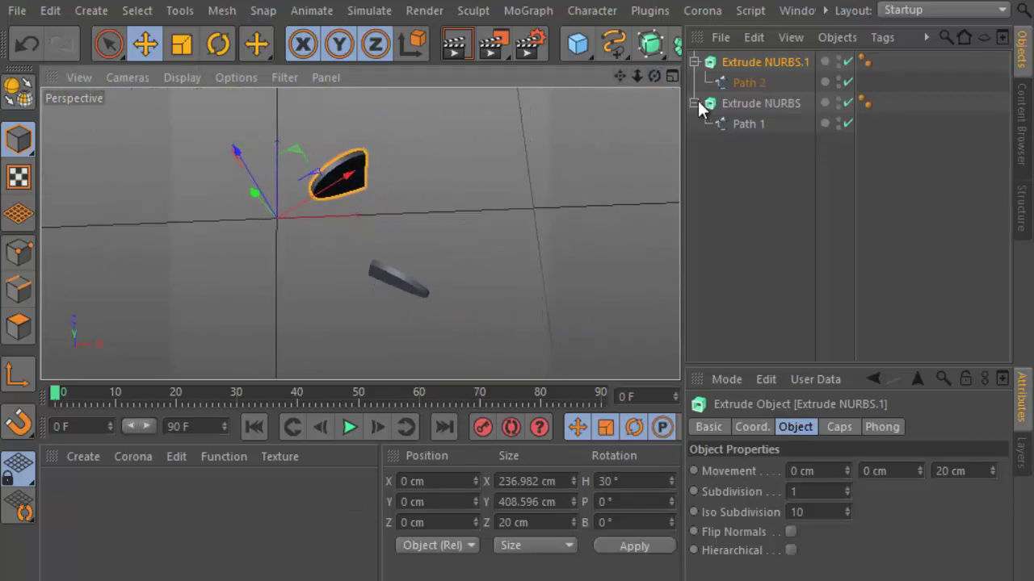
Collapse both extrudes and slide Extrude NURBS along X toward the left half
click(694, 104)
click(694, 61)
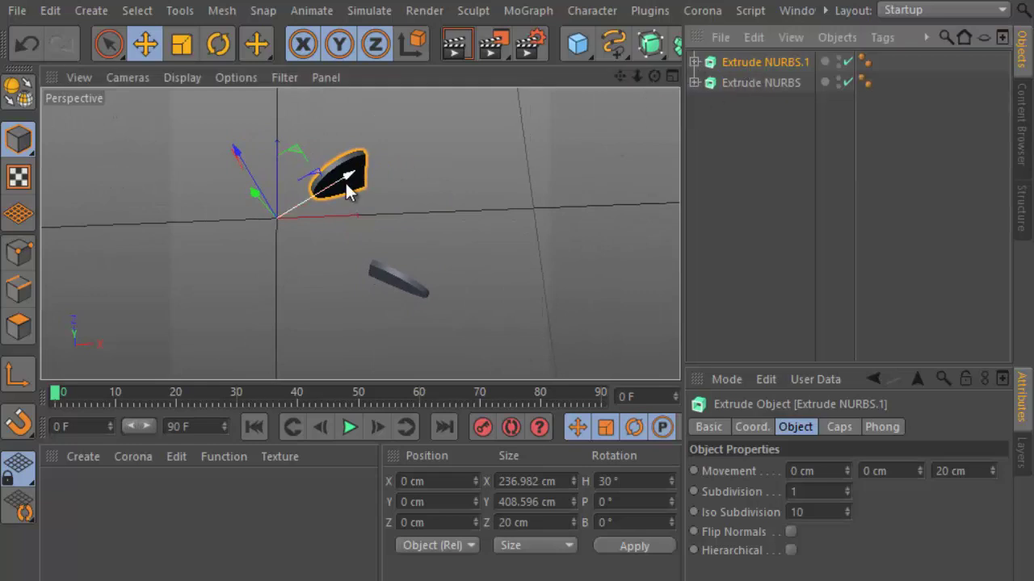
click(721, 87)
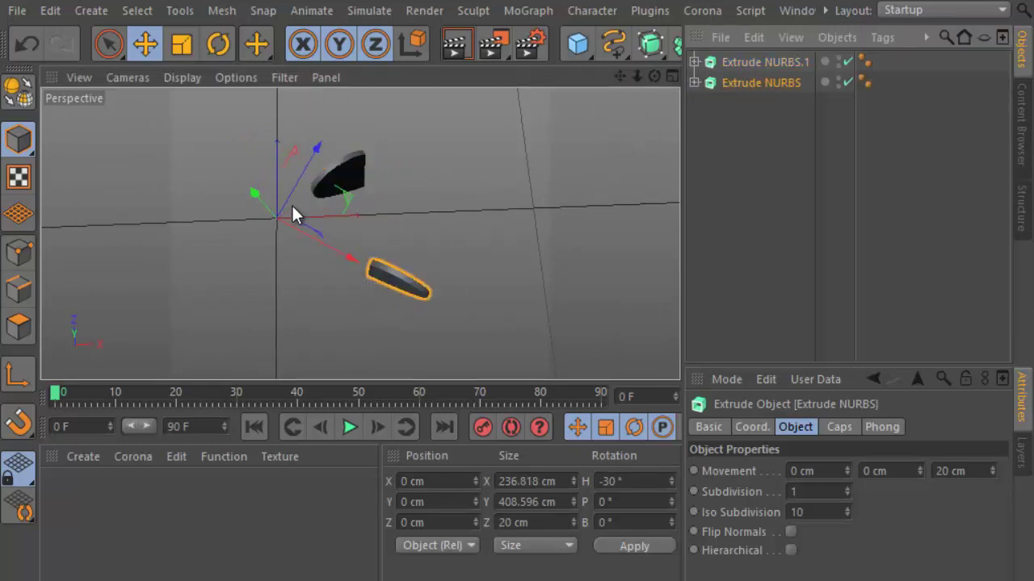
mouse_move(293, 207)
mouse_down()
mouse_move(342, 120)
mouse_move(341, 249)
mouse_up()
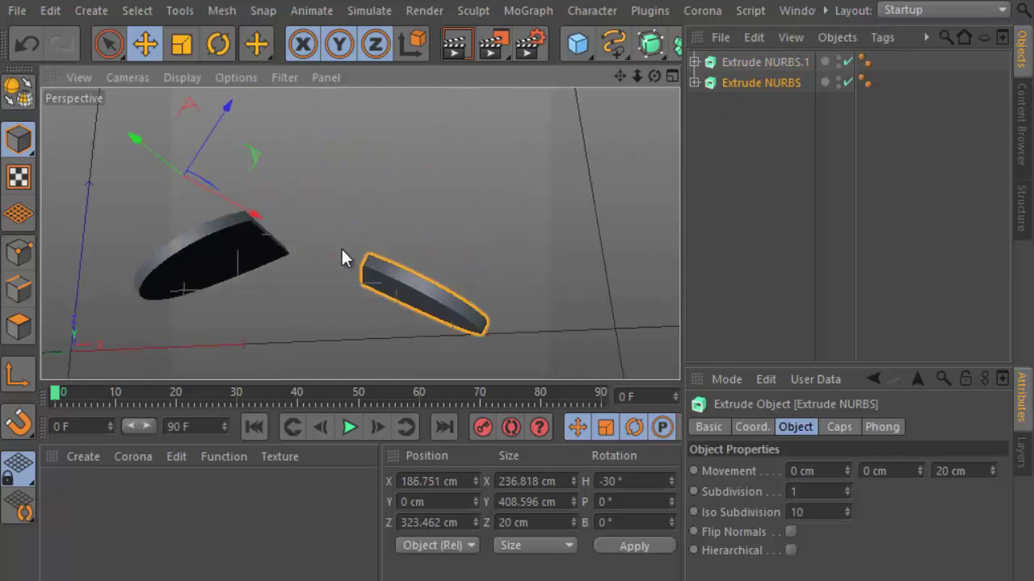
drag(245, 211, 169, 172)
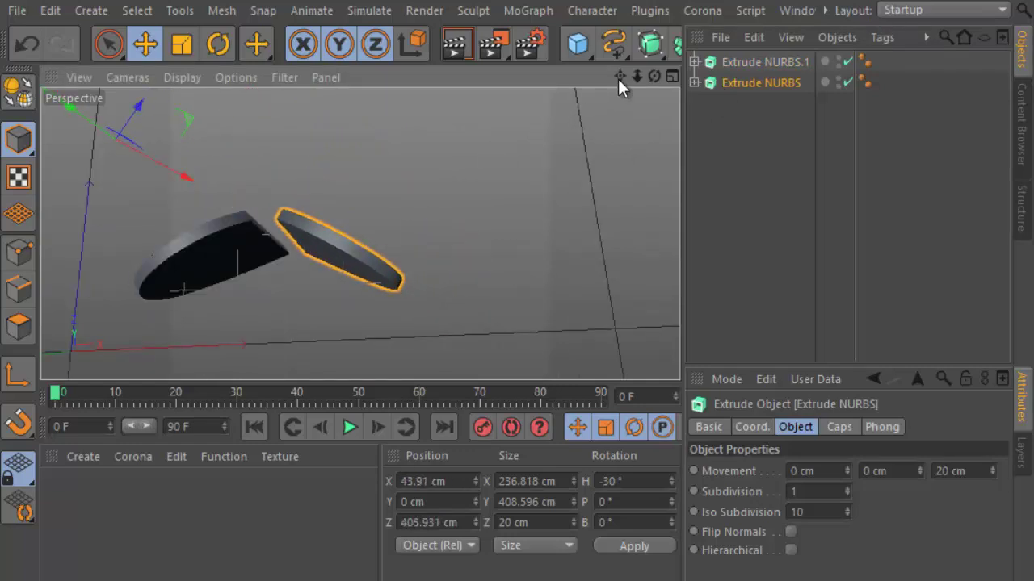
Nudge the right half until its edge meets the left half, checking the joint from several angles
drag(618, 78, 585, 105)
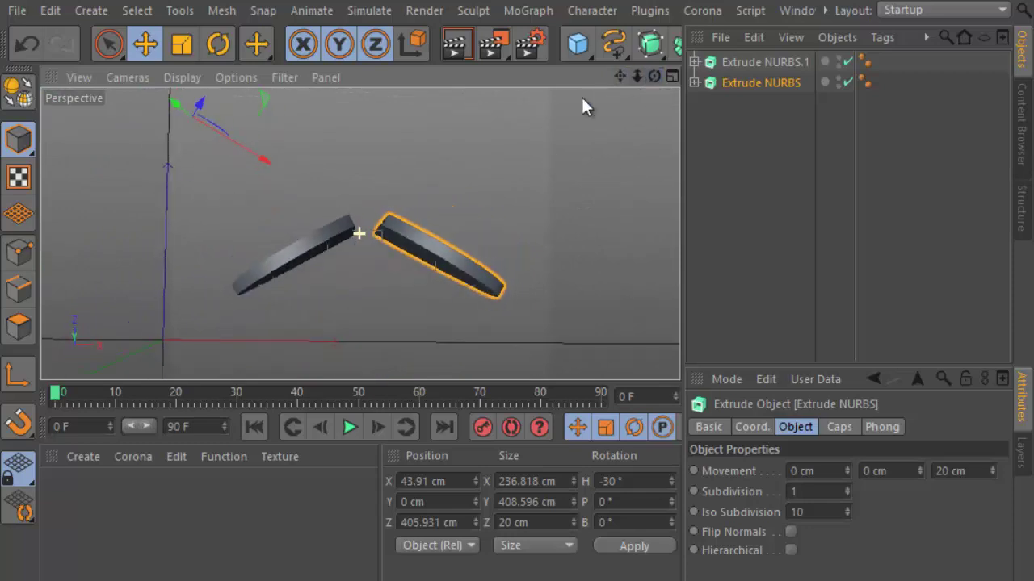
drag(260, 170, 261, 162)
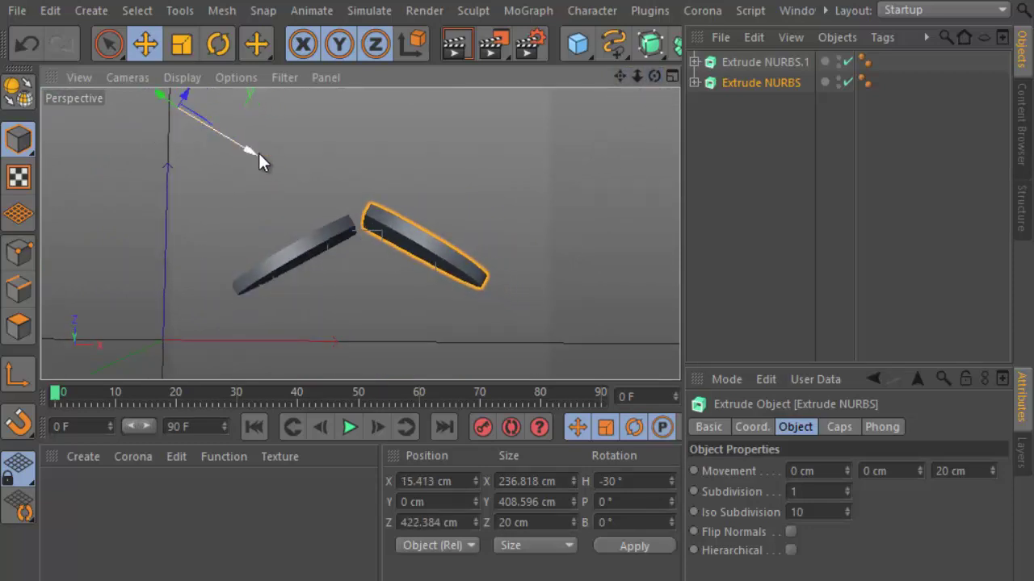
mouse_move(653, 92)
alt+mouse_down()
mouse_move(519, 349)
mouse_move(411, 151)
alt+mouse_up()
mouse_move(617, 78)
mouse_down()
mouse_move(328, 132)
mouse_move(279, 124)
mouse_move(446, 221)
mouse_up()
scroll(447, 220, up, 5)
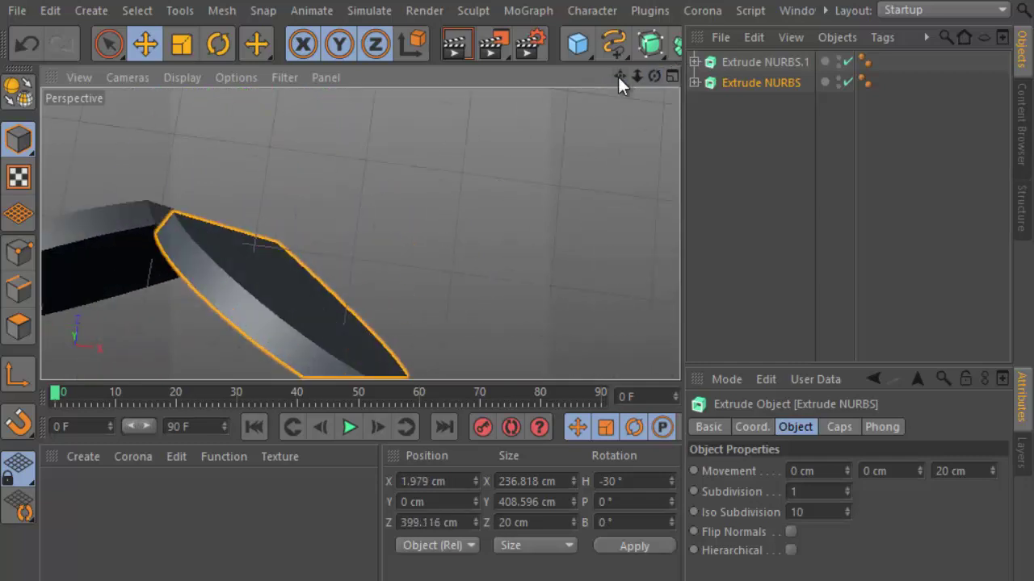
drag(618, 80, 518, 348)
drag(644, 76, 515, 347)
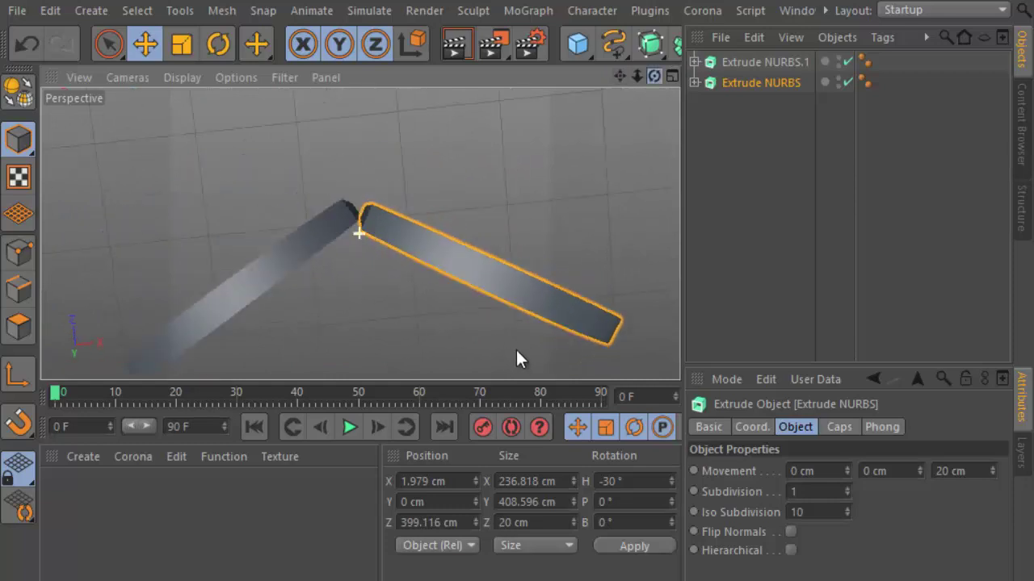
scroll(420, 206, down, 2)
scroll(419, 206, down, 5)
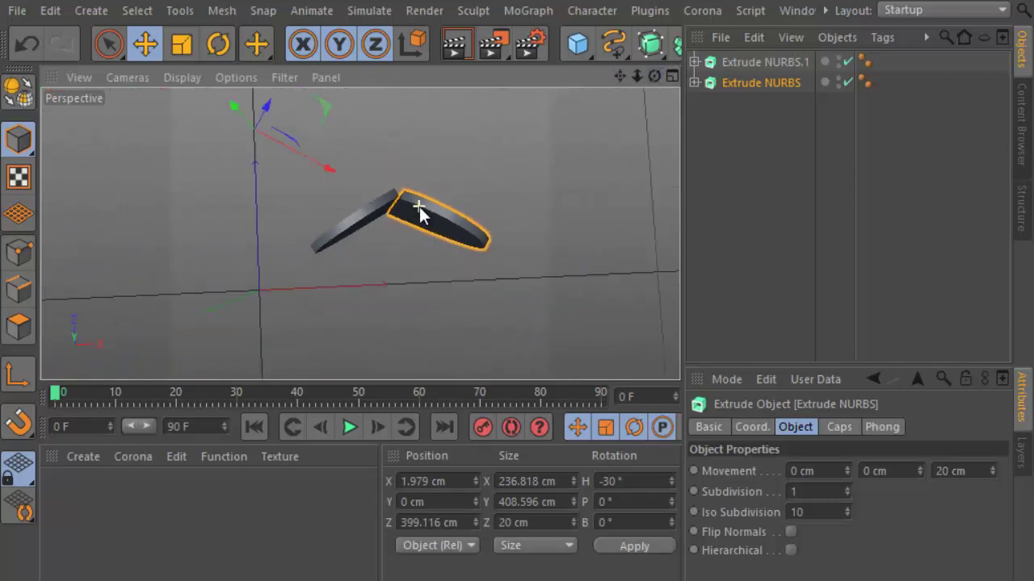
Move the Extrude NURBS axis onto the shape in Axis mode
click(18, 373)
mouse_move(255, 128)
mouse_down()
mouse_move(466, 256)
mouse_move(493, 229)
mouse_up()
click(18, 252)
Shift the right half slightly along its width and render a preview of both halves
click(109, 45)
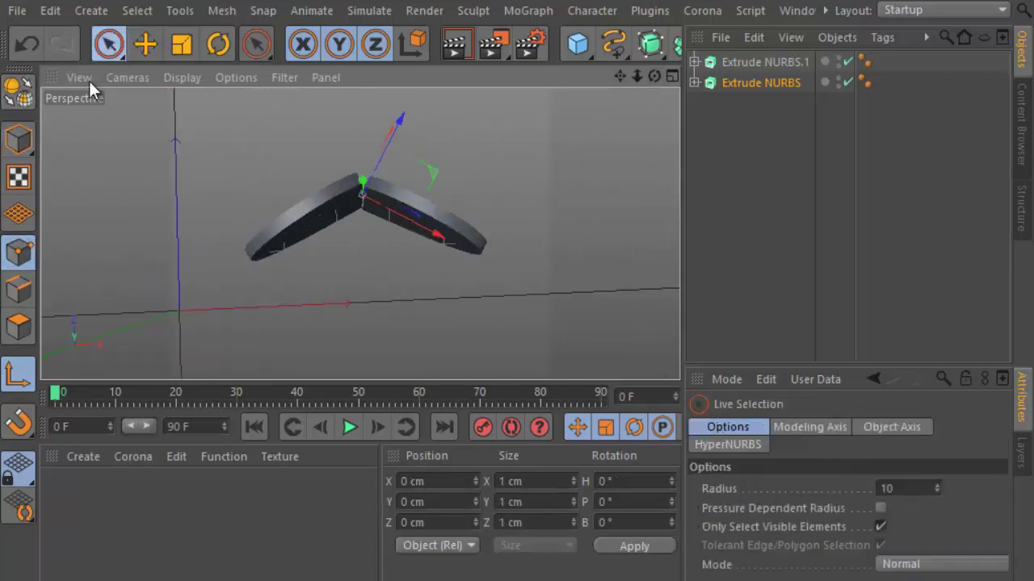
scroll(382, 212, up, 5)
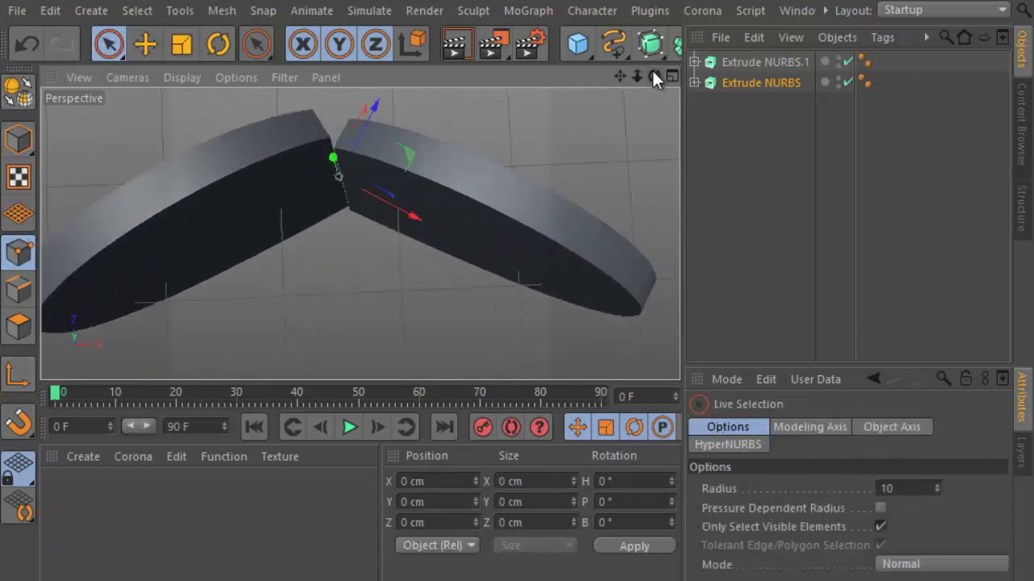
mouse_move(654, 77)
mouse_down()
mouse_move(517, 362)
mouse_move(623, 73)
mouse_move(565, 93)
mouse_move(420, 194)
mouse_move(395, 186)
mouse_move(403, 214)
mouse_up()
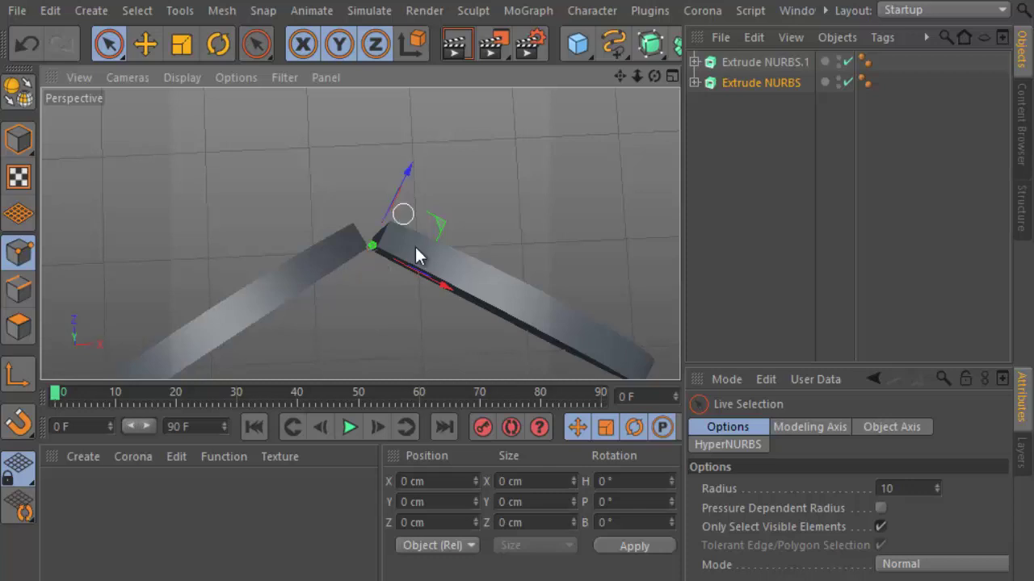
drag(450, 289, 446, 286)
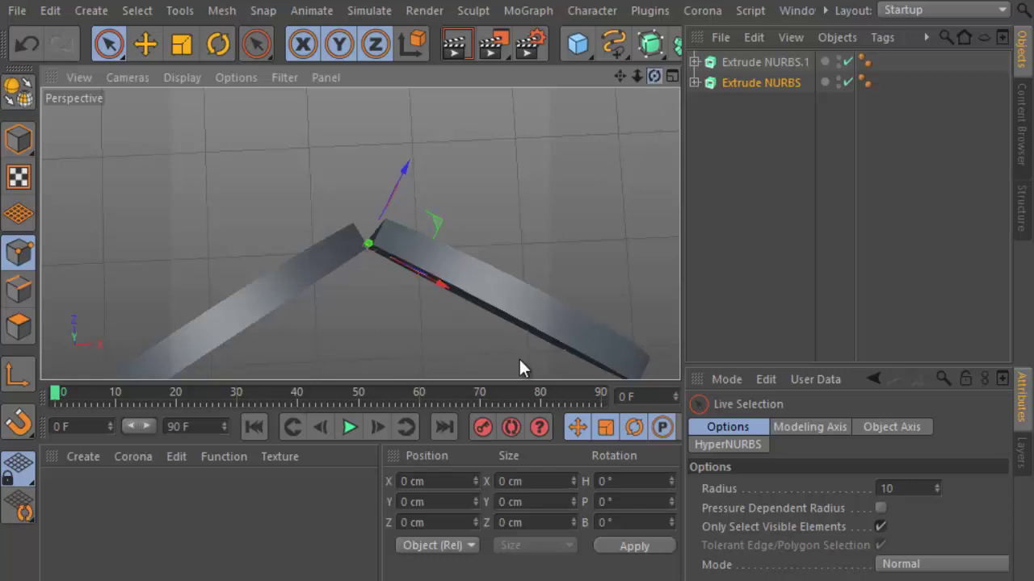
scroll(518, 365, up, 5)
click(450, 46)
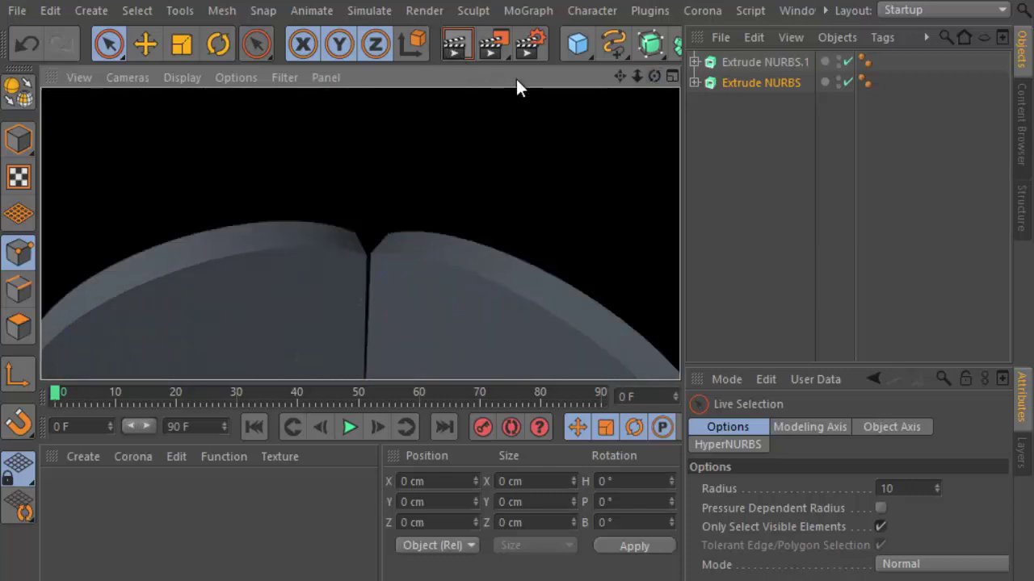
Push the right half to overlap, render the heart front-on, then view it from a high oblique angle
scroll(516, 346, down, 5)
scroll(516, 350, down, 2)
alt+drag(517, 351, 630, 92)
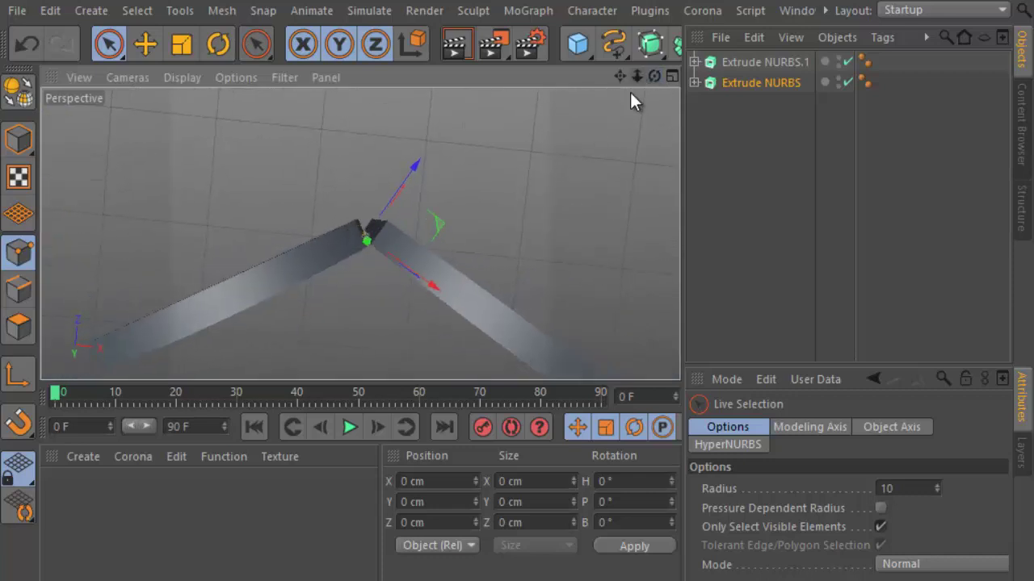
alt+drag(518, 350, 429, 277)
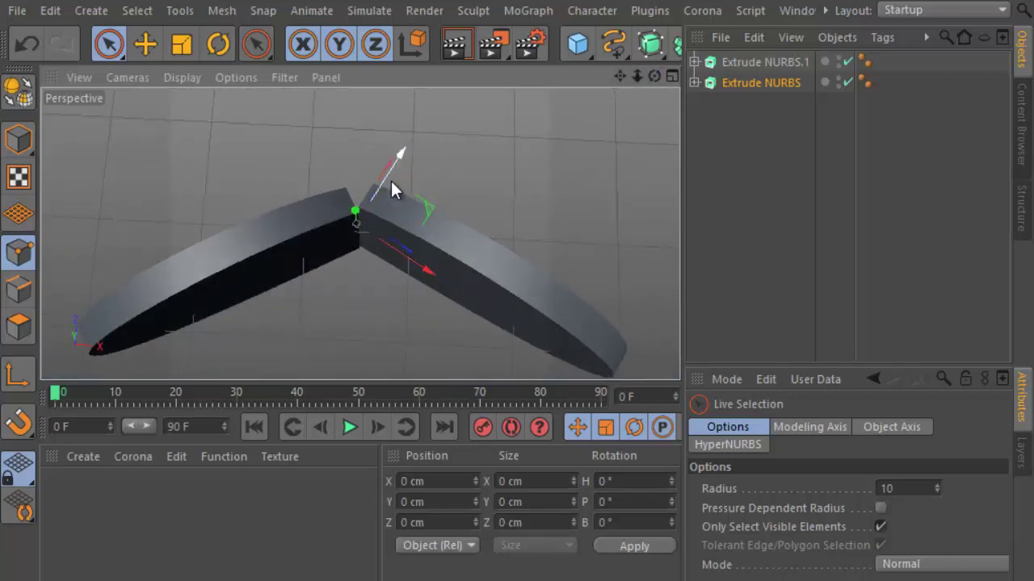
drag(391, 179, 392, 180)
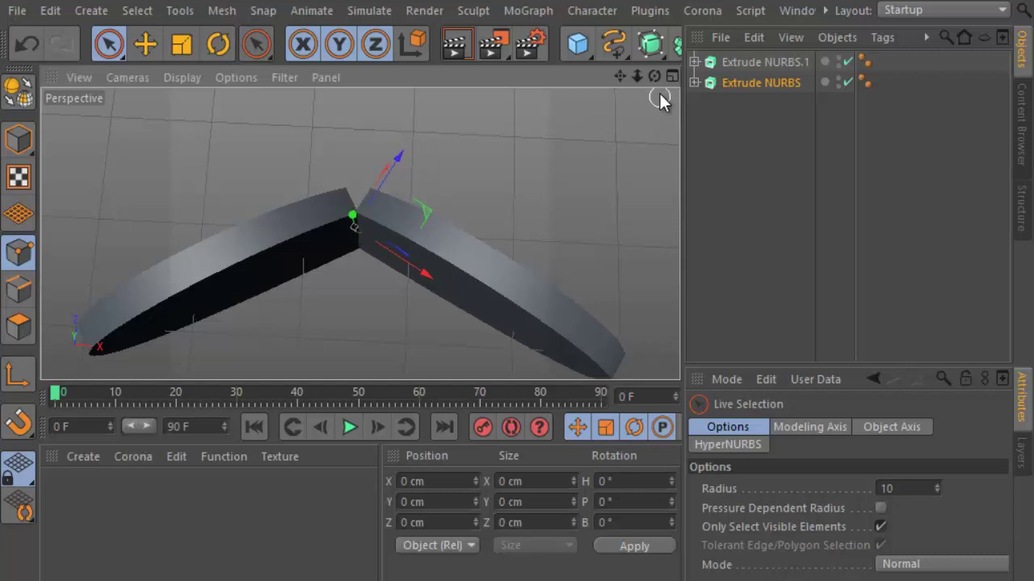
alt+drag(517, 361, 382, 193)
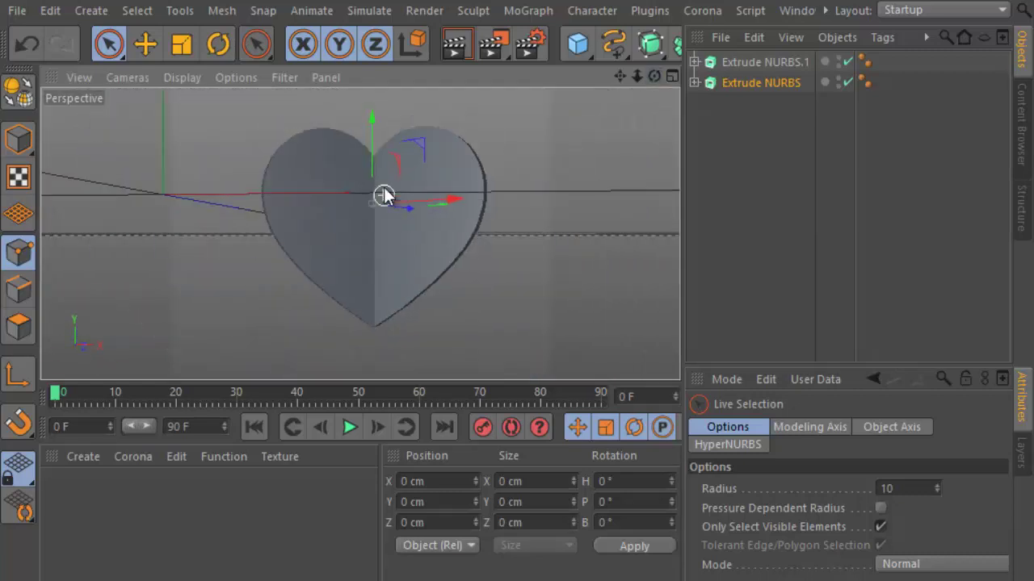
click(452, 48)
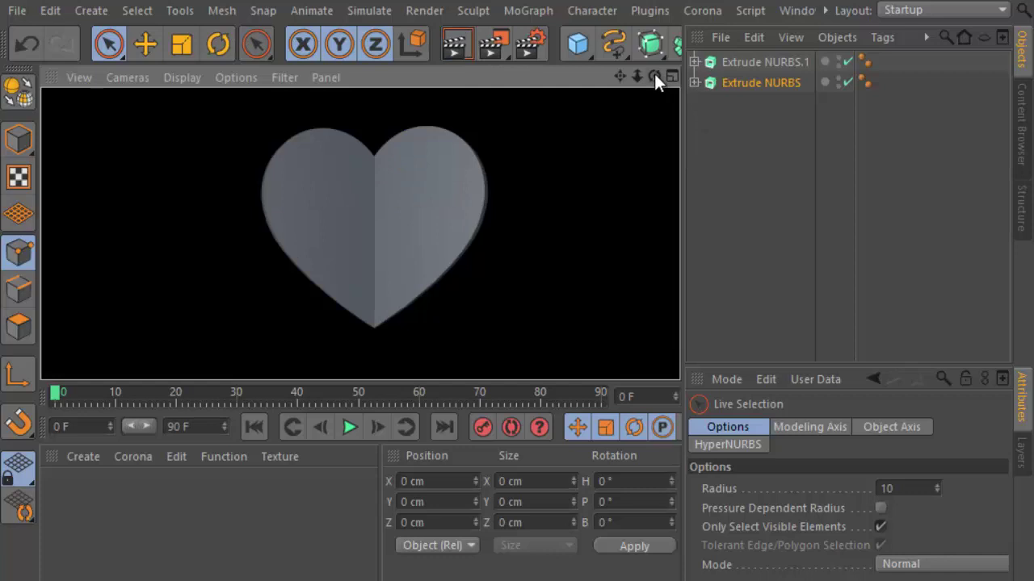
mouse_move(654, 75)
mouse_down()
mouse_move(511, 348)
mouse_move(519, 353)
mouse_up()
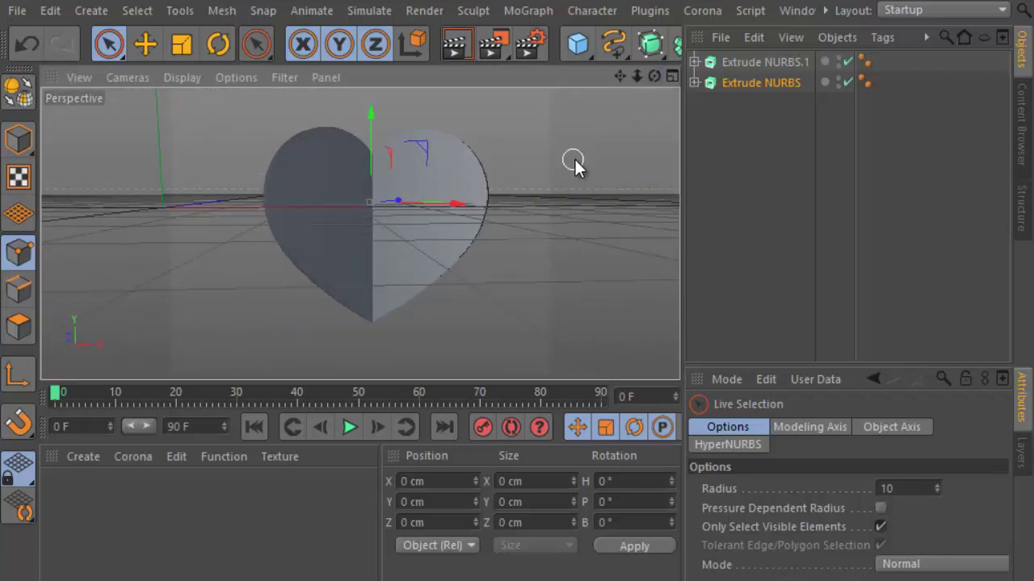
drag(517, 353, 516, 352)
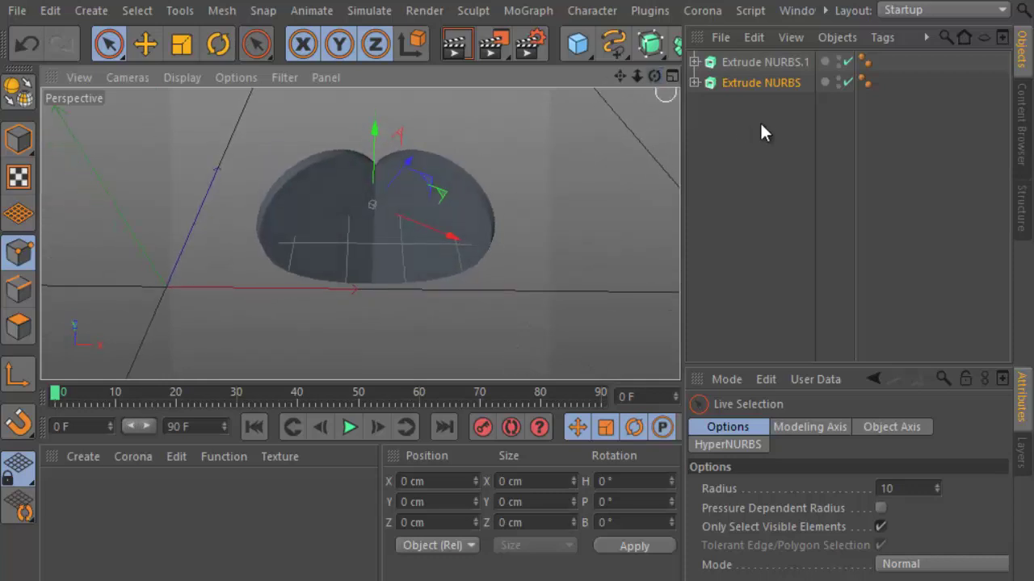
Set the left half, Extrude NURBS.1, to a Rotation H of 40°
click(754, 83)
click(756, 60)
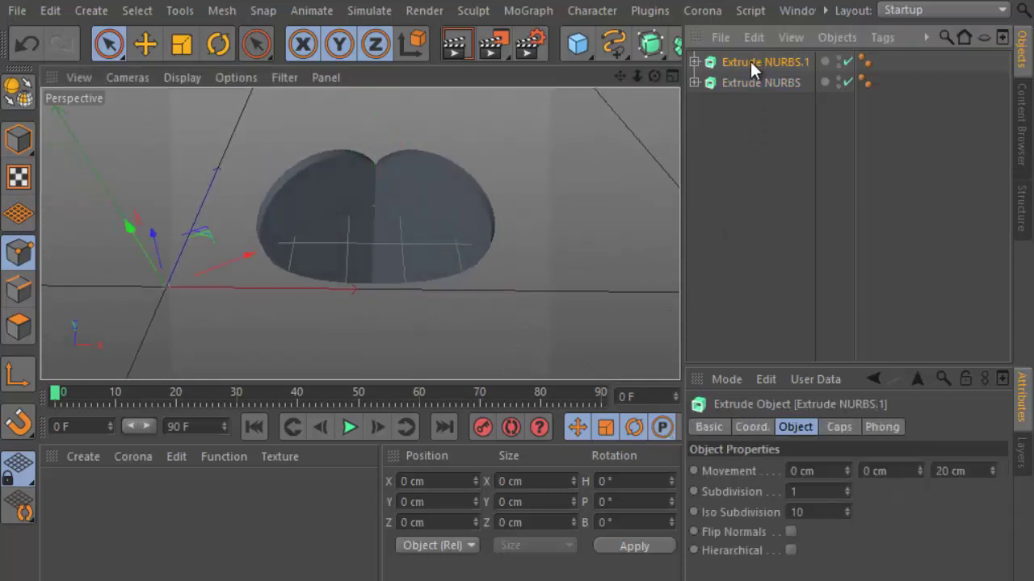
click(215, 46)
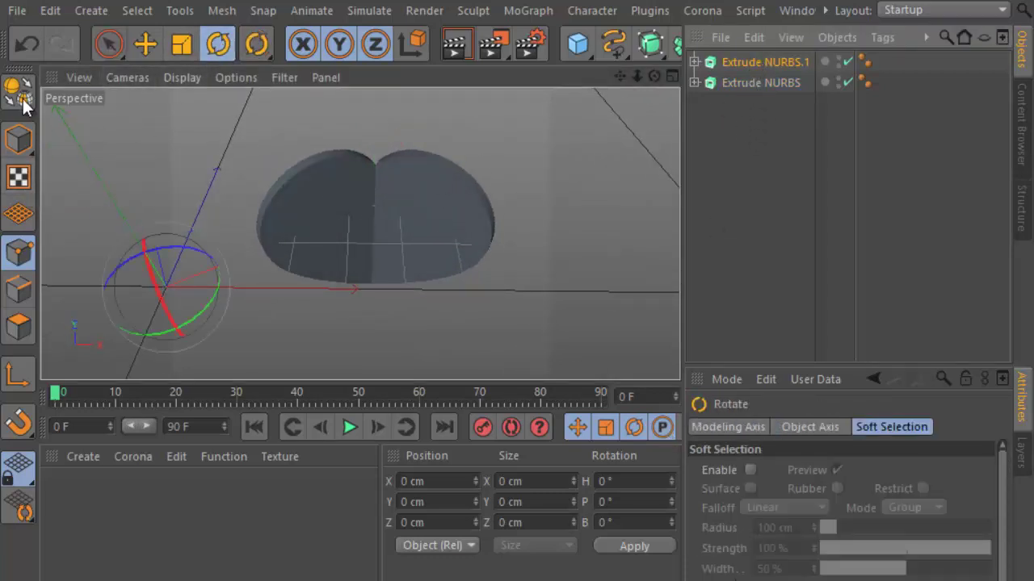
click(145, 45)
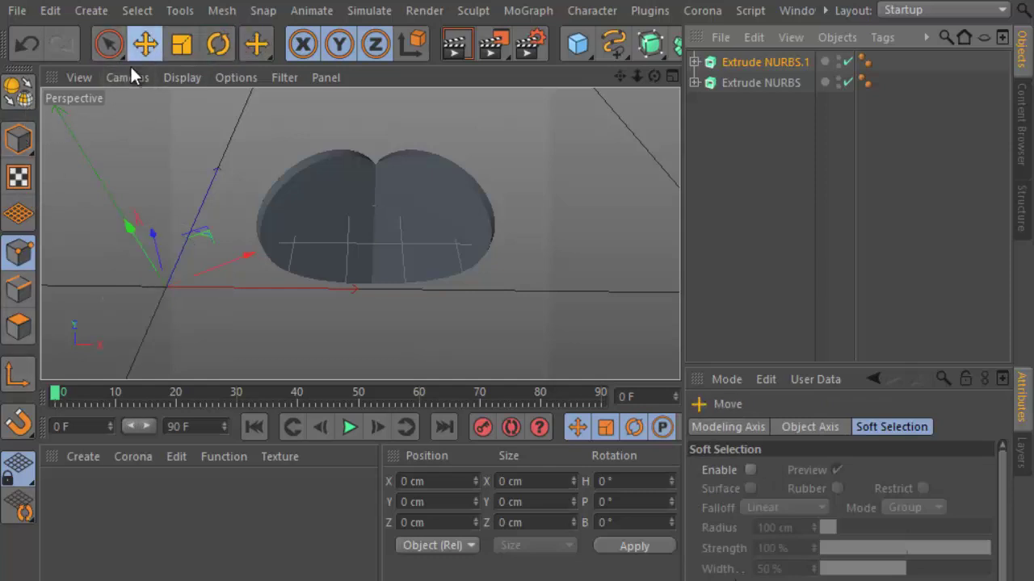
click(20, 141)
click(606, 481)
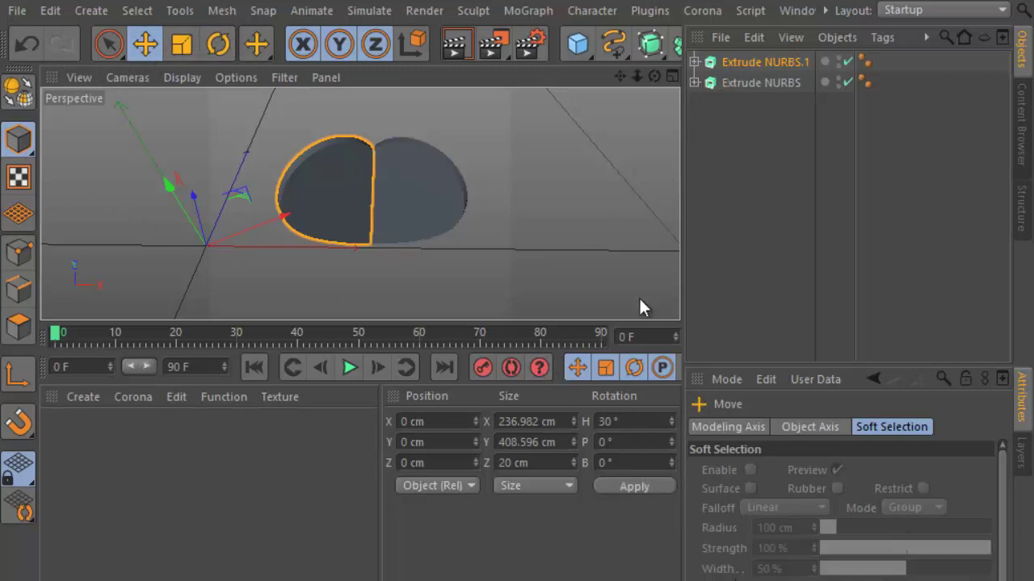
double_click(645, 420)
text(40)
click(638, 487)
Set the right half, Extrude NURBS, to a Rotation H of -40°
click(743, 84)
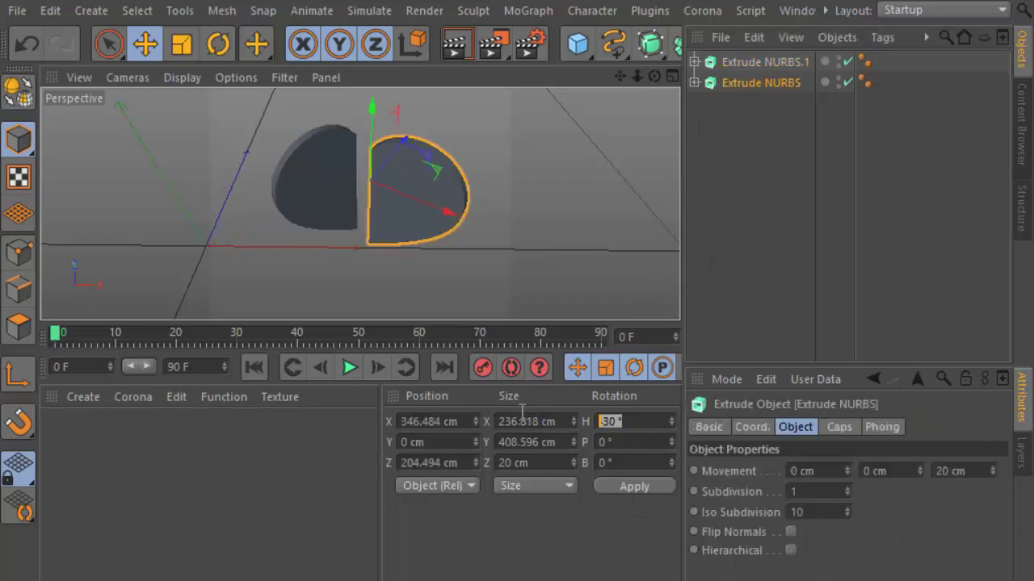
text(-40)
click(624, 485)
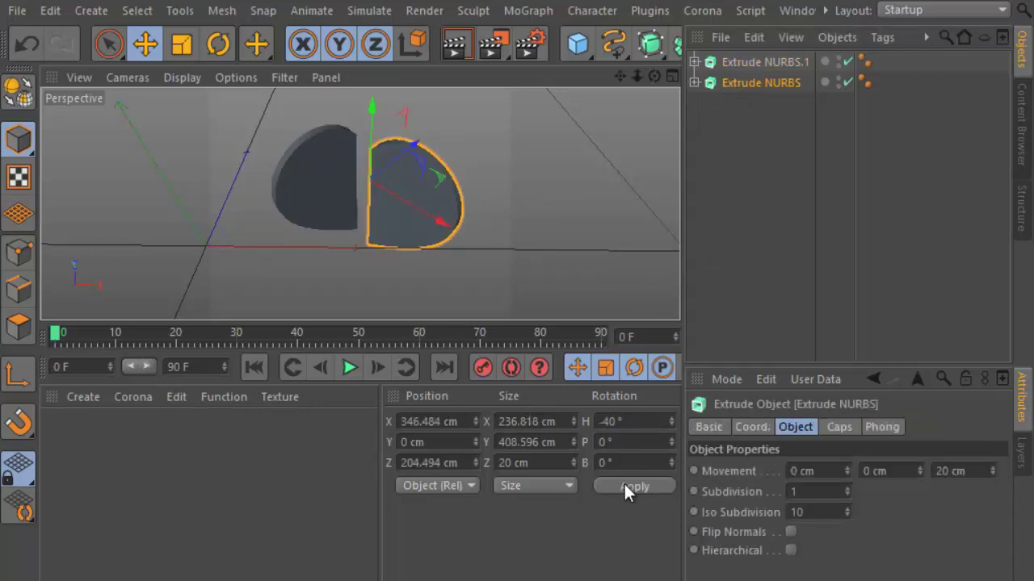
mouse_move(654, 76)
mouse_down()
mouse_move(671, 79)
mouse_move(651, 77)
mouse_up()
Select both halves of the folded heart and Ctrl-drag a copy along X to its right
drag(359, 184, 439, 235)
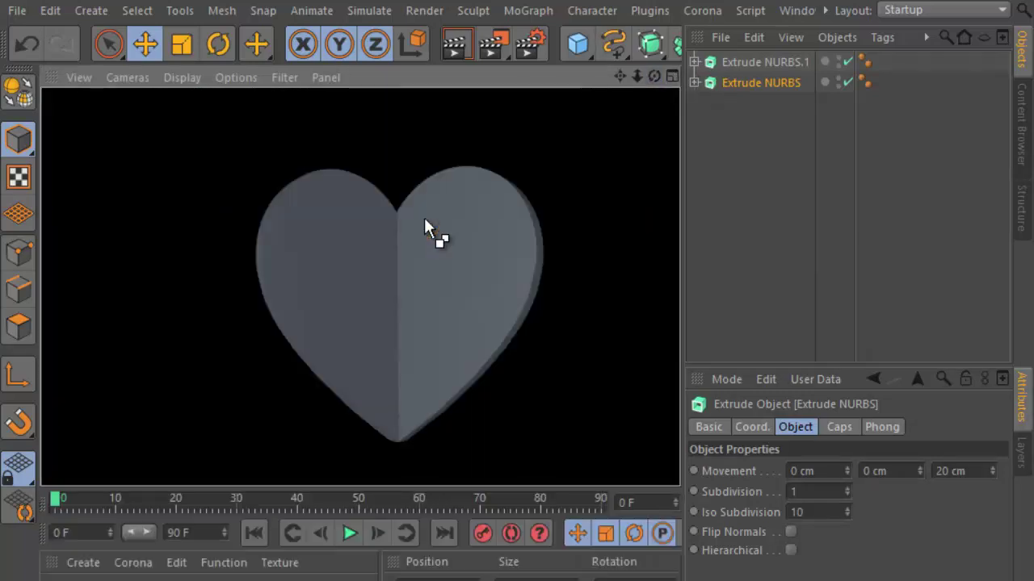
drag(654, 76, 528, 350)
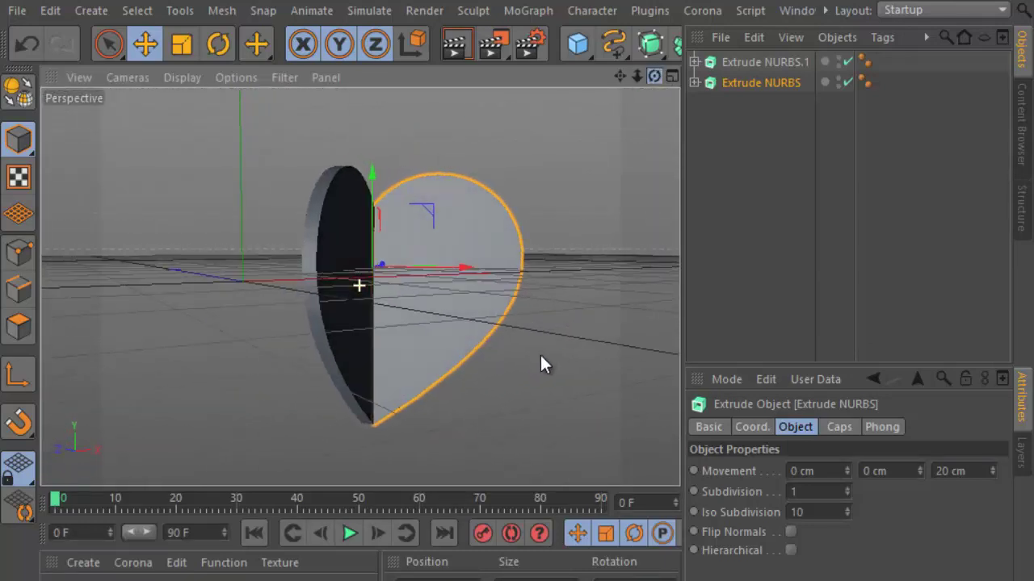
drag(527, 350, 515, 348)
mouse_move(608, 76)
mouse_down()
mouse_move(517, 358)
mouse_move(393, 237)
mouse_up()
scroll(393, 237, down, 3)
shift+click(760, 83)
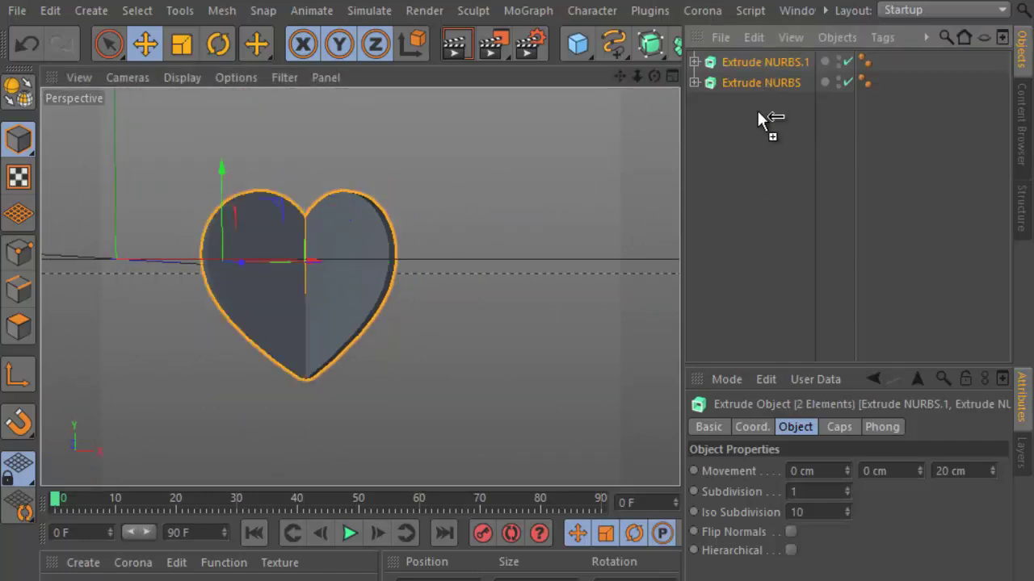
ctrl+drag(763, 85, 761, 115)
drag(342, 261, 542, 270)
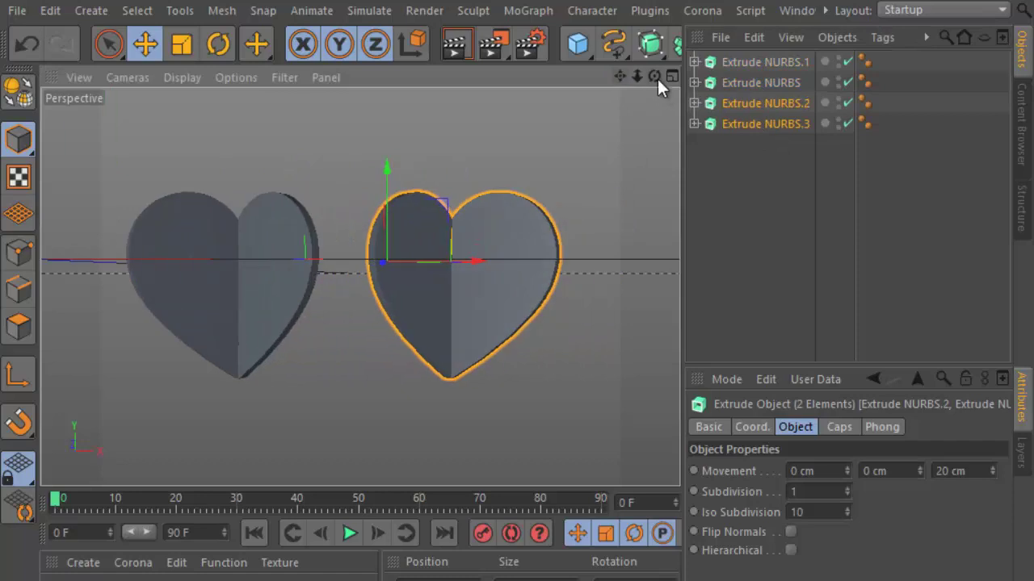
mouse_move(655, 76)
mouse_down()
mouse_move(517, 349)
mouse_move(525, 373)
mouse_move(516, 347)
mouse_up()
Duplicate the left heart's two halves and push the copy back along Z behind it
click(650, 96)
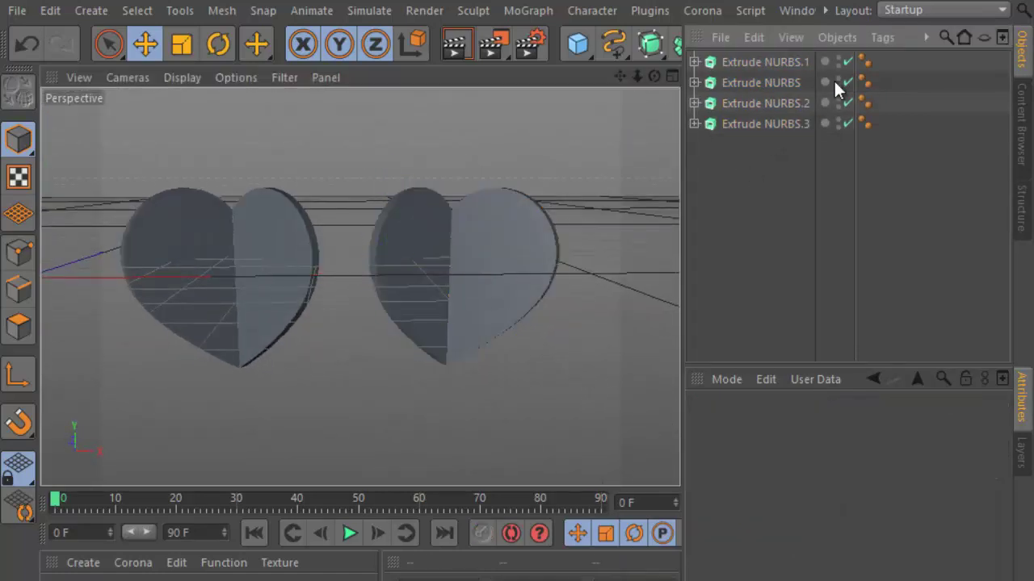
drag(885, 69, 760, 90)
mouse_move(654, 74)
mouse_down()
mouse_move(508, 349)
mouse_move(619, 147)
mouse_up()
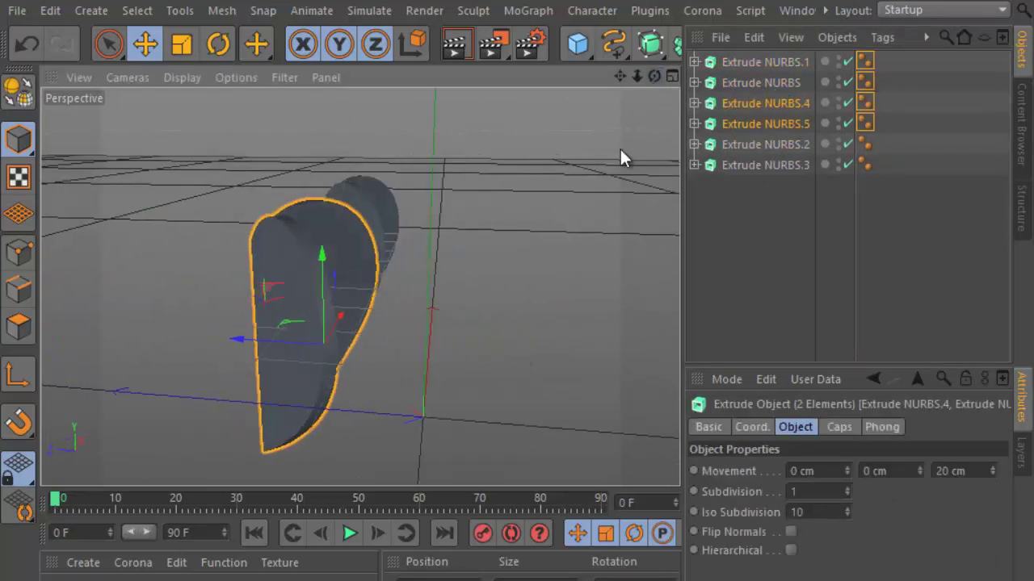
drag(283, 343, 219, 295)
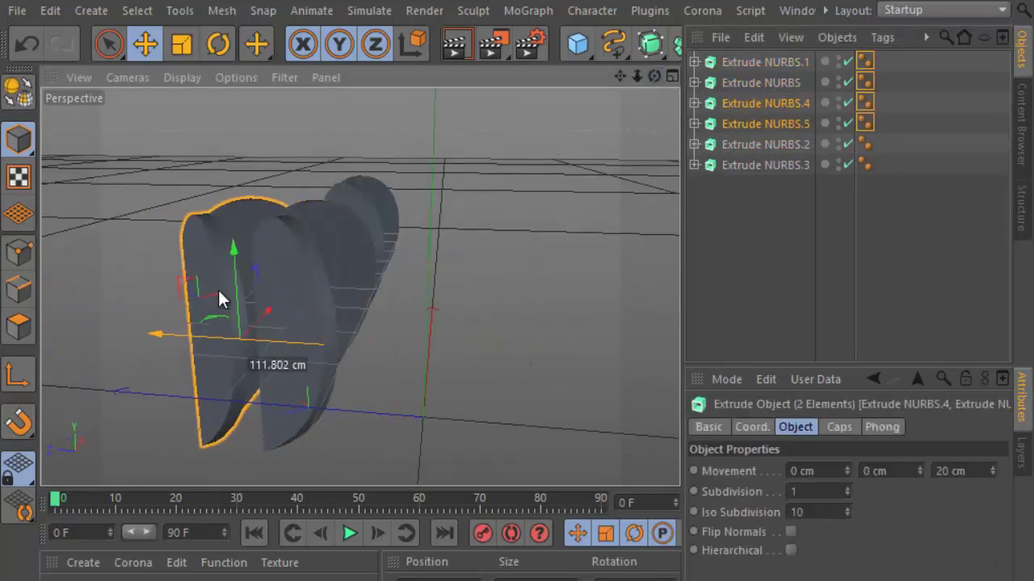
mouse_move(654, 76)
mouse_down()
mouse_move(524, 349)
mouse_move(585, 68)
mouse_up()
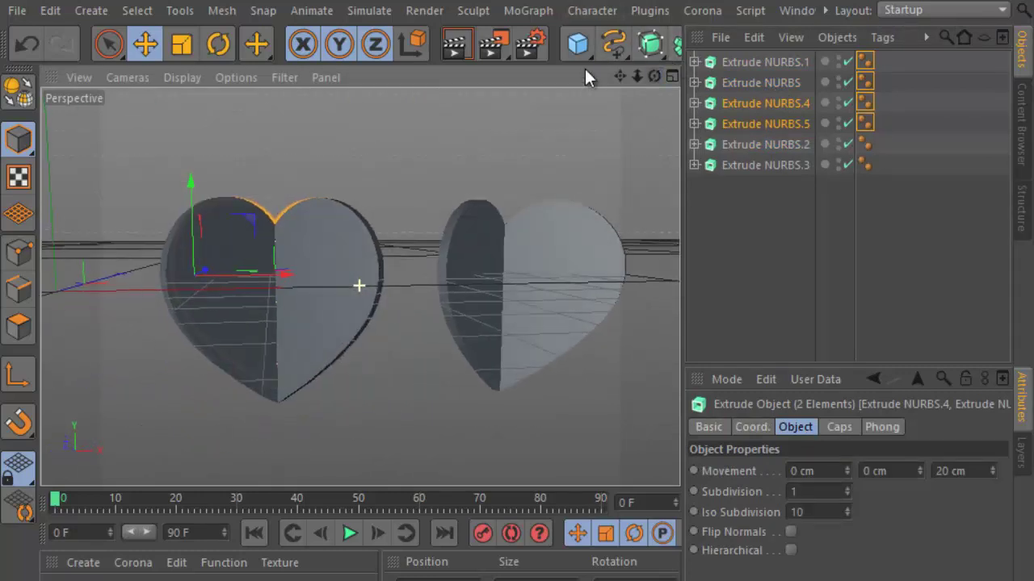
Scale the back copy up, slide it left behind the heart, and render a preview
click(196, 40)
mouse_move(451, 182)
mouse_down()
mouse_move(597, 155)
mouse_move(509, 361)
mouse_move(424, 173)
mouse_up()
click(146, 44)
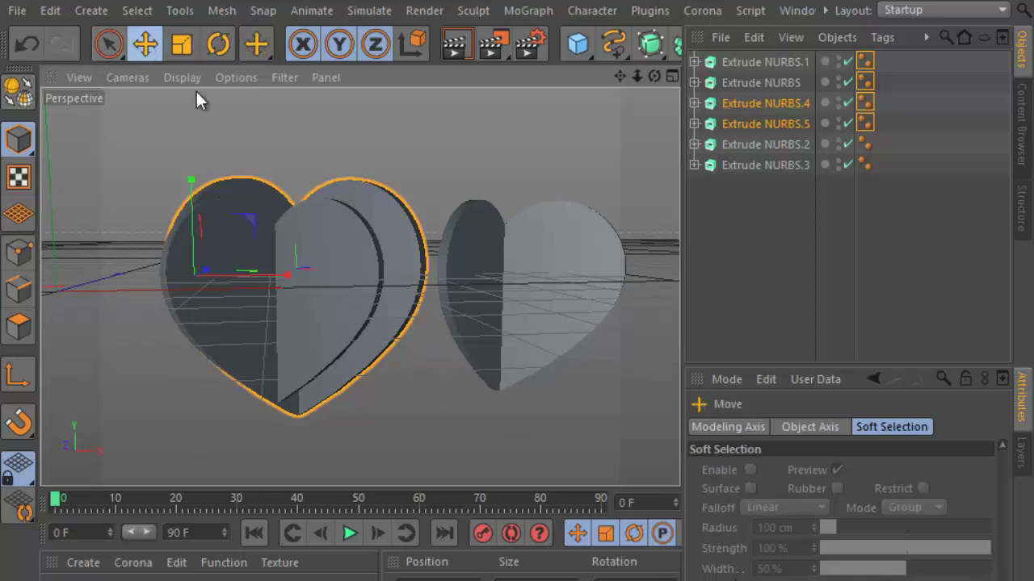
mouse_move(283, 267)
mouse_down()
mouse_move(256, 270)
mouse_move(269, 267)
mouse_up()
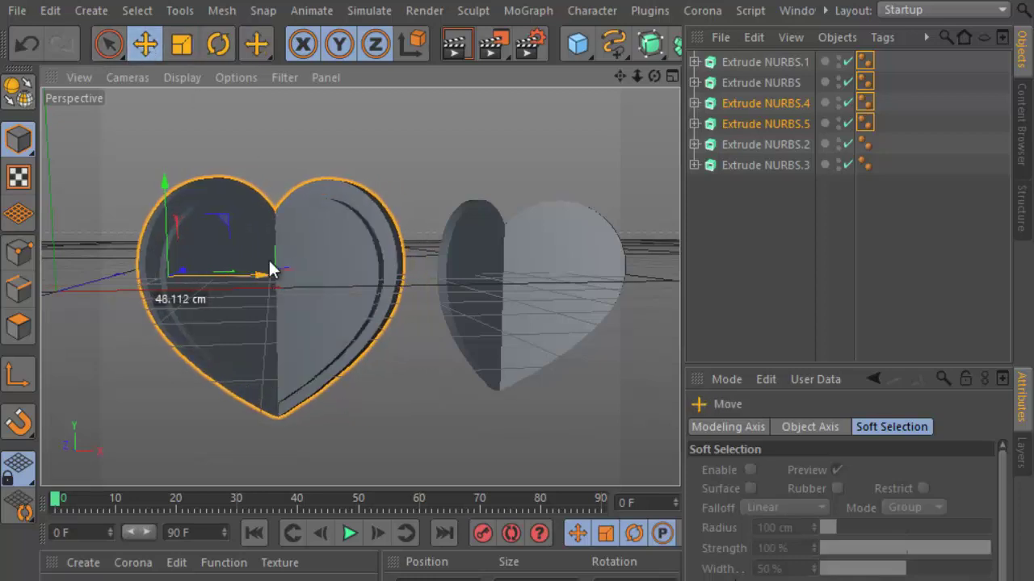
click(451, 44)
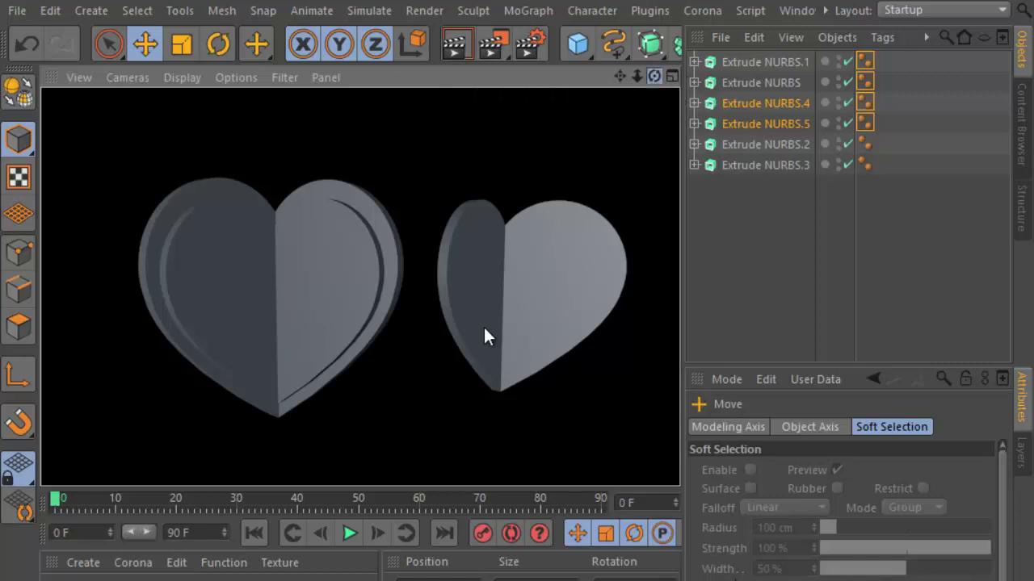
Slide the enlarged back layer along X until centred behind the left heart, then select the plain right heart
alt+drag(484, 335, 566, 138)
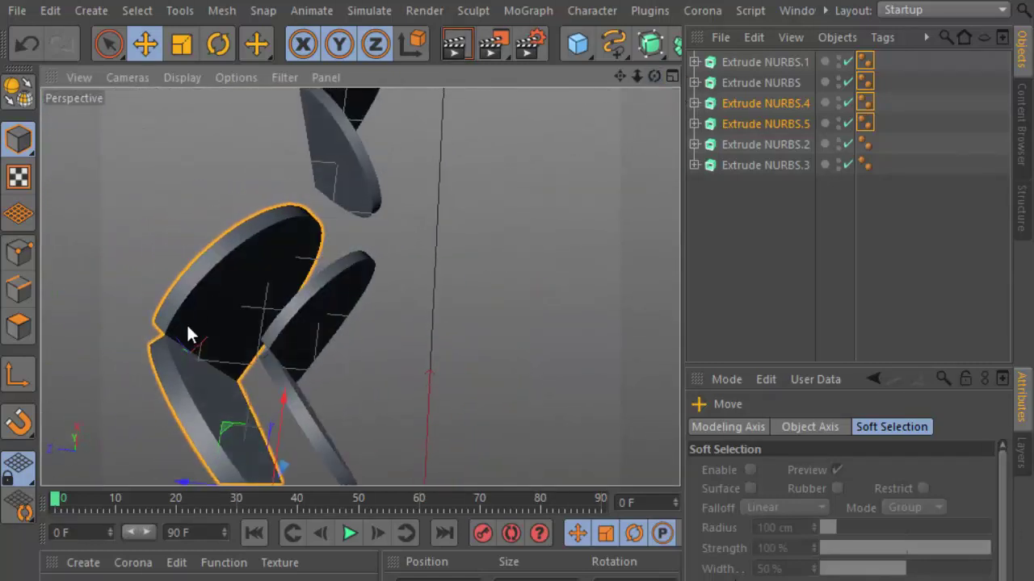
alt+drag(187, 335, 243, 307)
drag(620, 74, 328, 252)
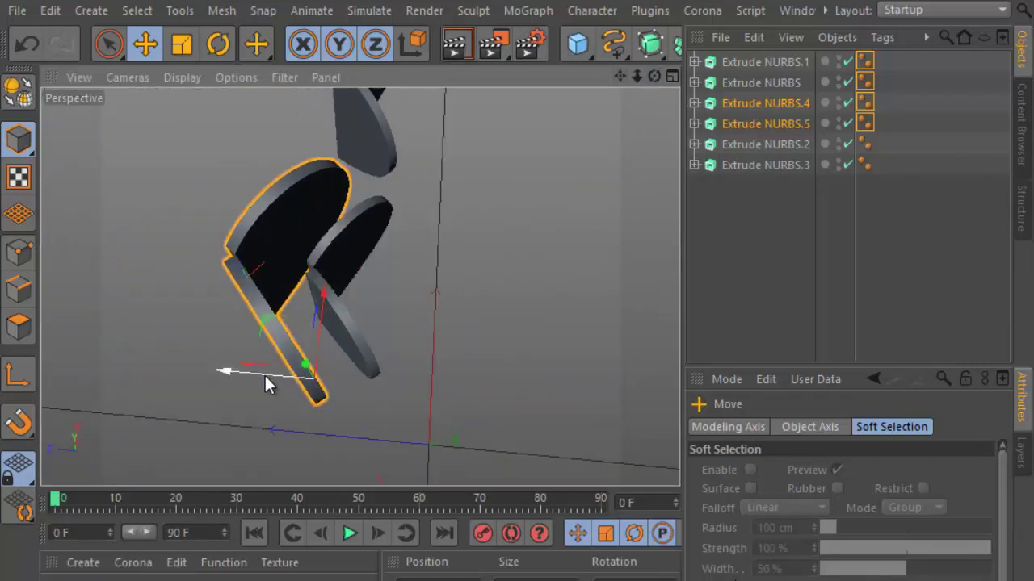
mouse_move(266, 376)
mouse_down()
mouse_move(314, 391)
mouse_move(312, 369)
mouse_up()
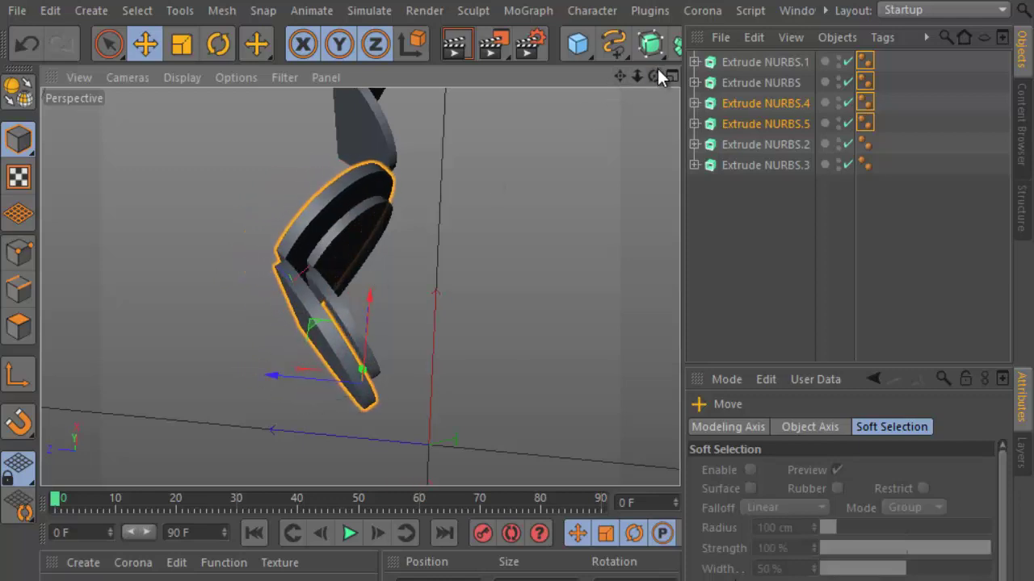
mouse_move(658, 72)
mouse_down()
mouse_move(525, 357)
mouse_move(512, 349)
mouse_move(527, 349)
mouse_up()
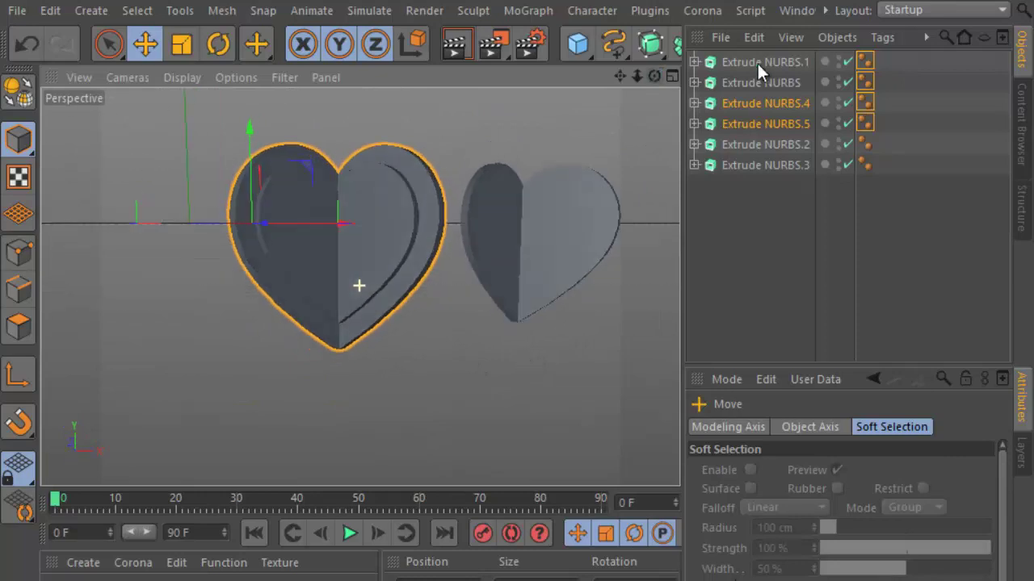
drag(792, 195, 764, 141)
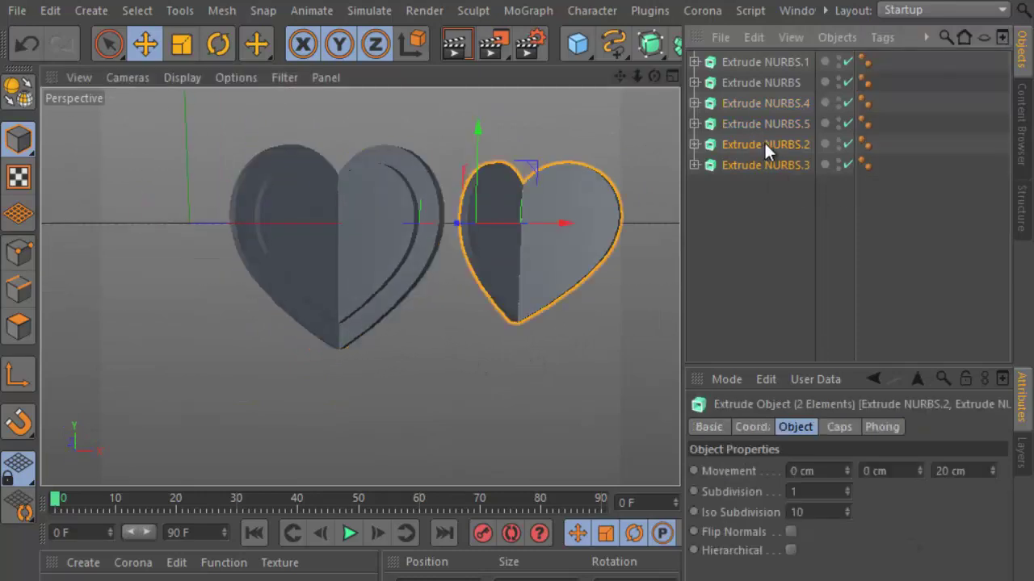
Delete Extrude NURBS.2 and .3, then duplicate the four layered pieces about 617 cm to the right
key(Delete)
drag(770, 214, 728, 57)
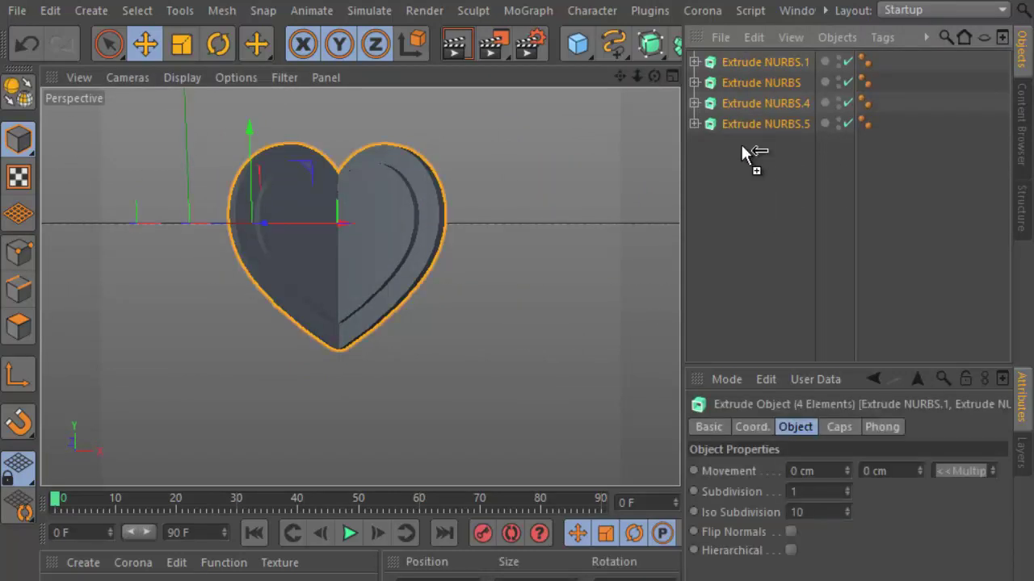
mouse_move(611, 73)
mouse_down()
mouse_move(515, 349)
mouse_move(264, 228)
mouse_up()
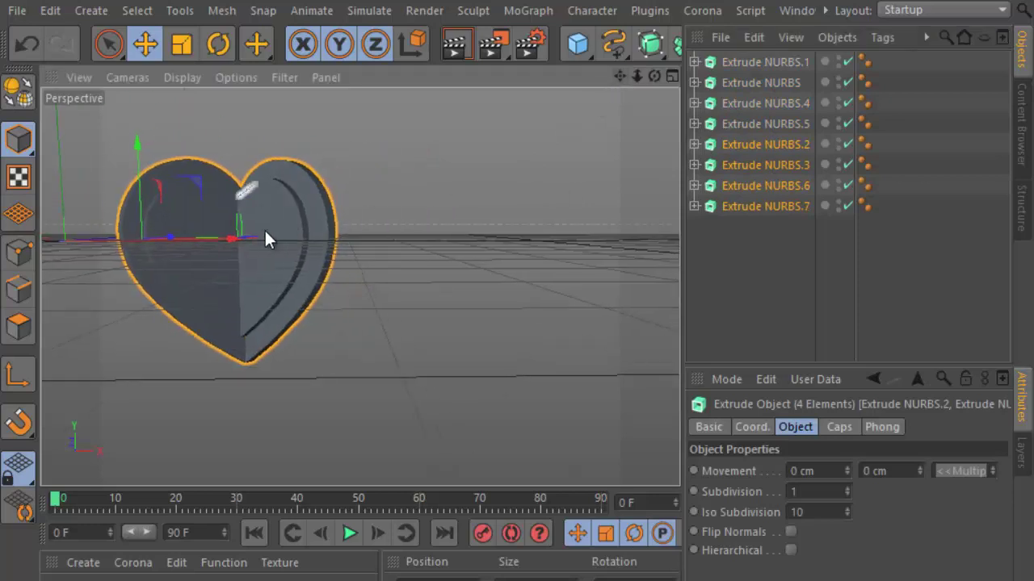
drag(199, 240, 456, 264)
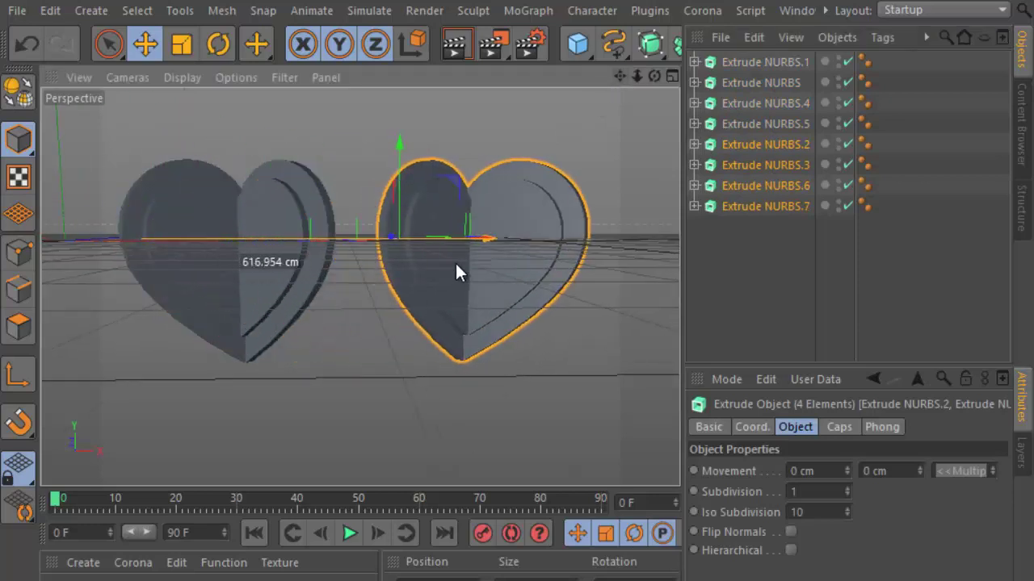
click(689, 237)
mouse_move(654, 76)
mouse_down()
mouse_move(517, 350)
mouse_move(653, 76)
mouse_up()
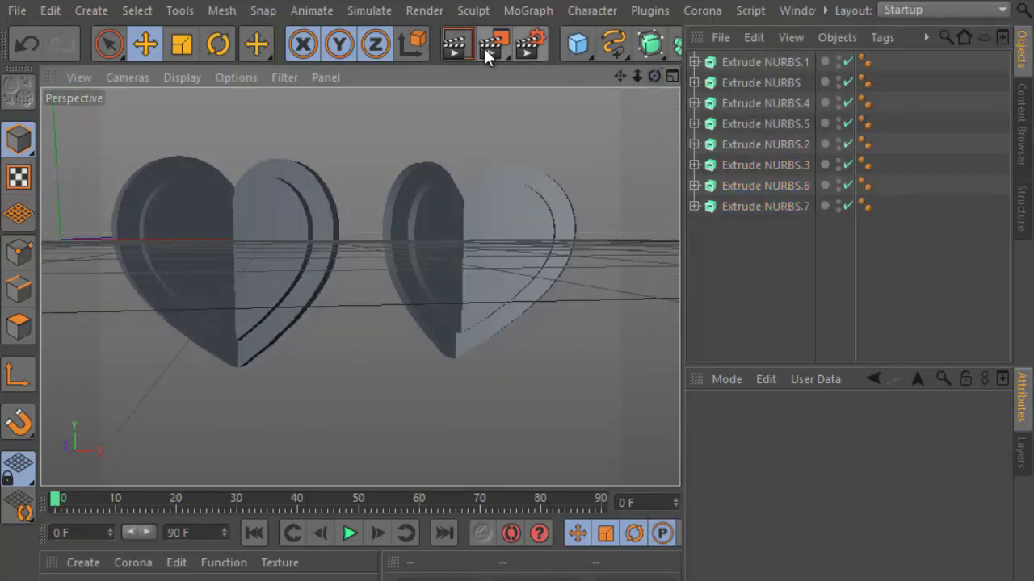
Preview a render, then select the Extrude NURBS heart layers in the Object Manager
click(456, 46)
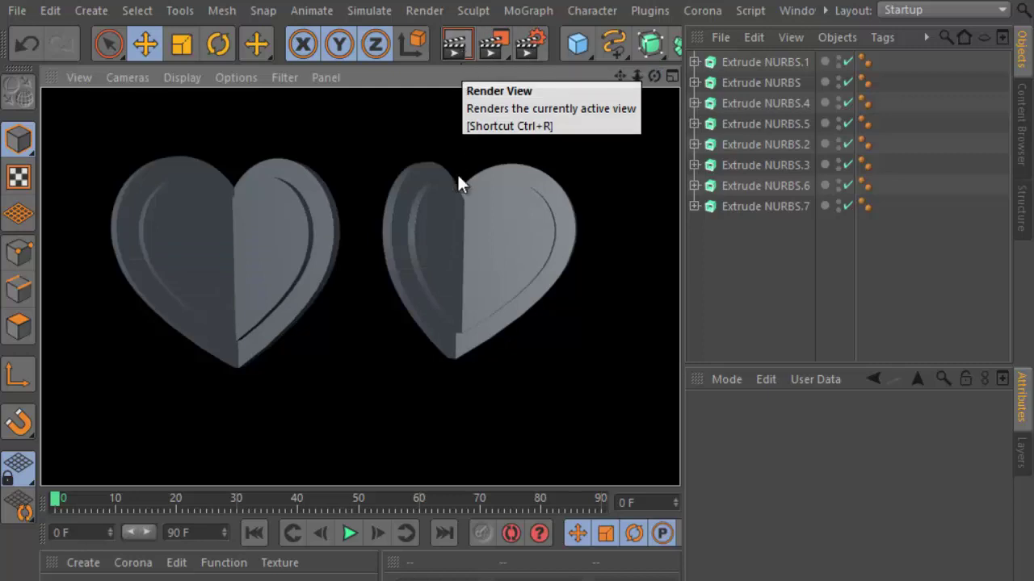
click(740, 81)
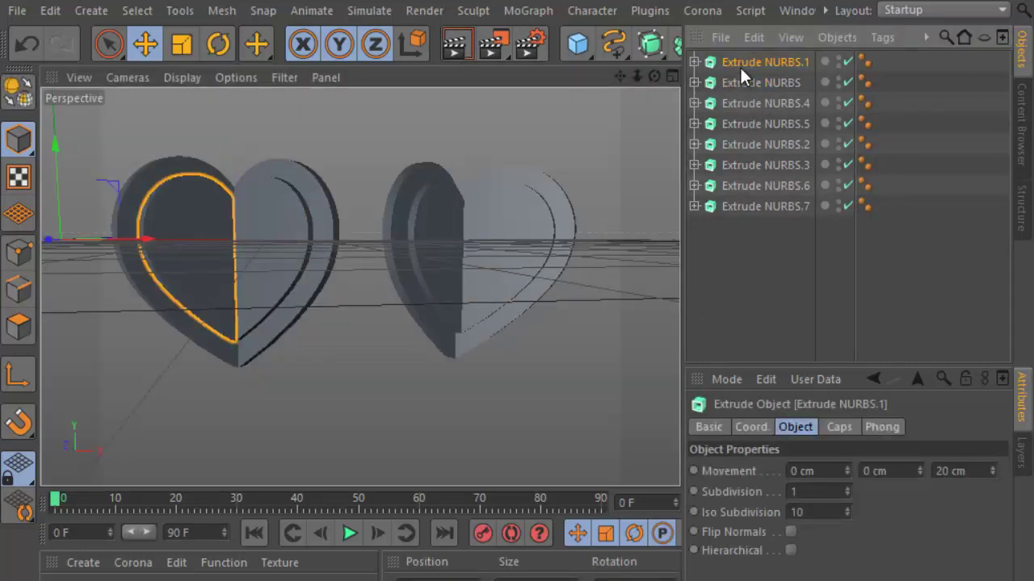
click(747, 103)
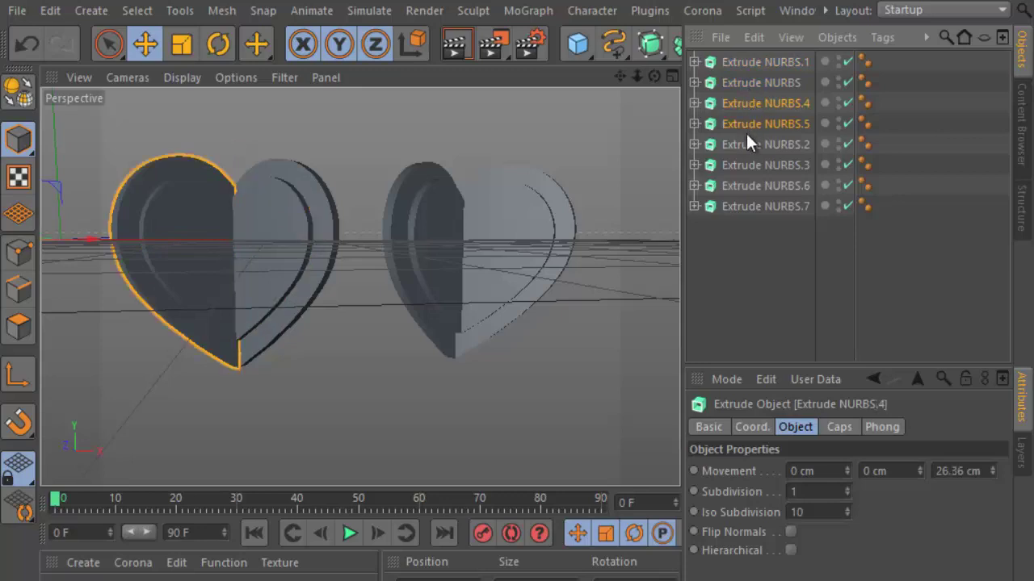
shift+click(748, 206)
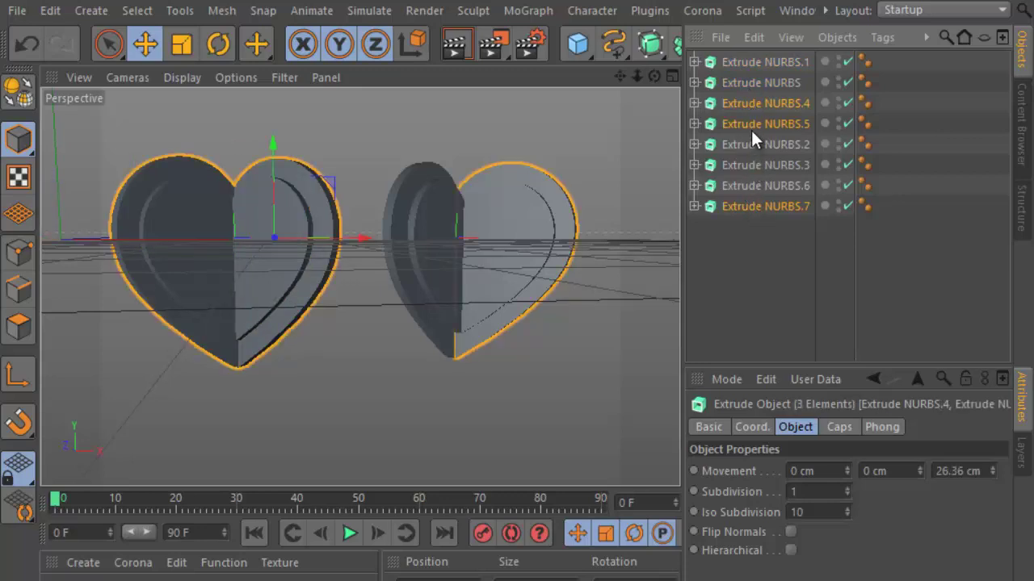
click(761, 104)
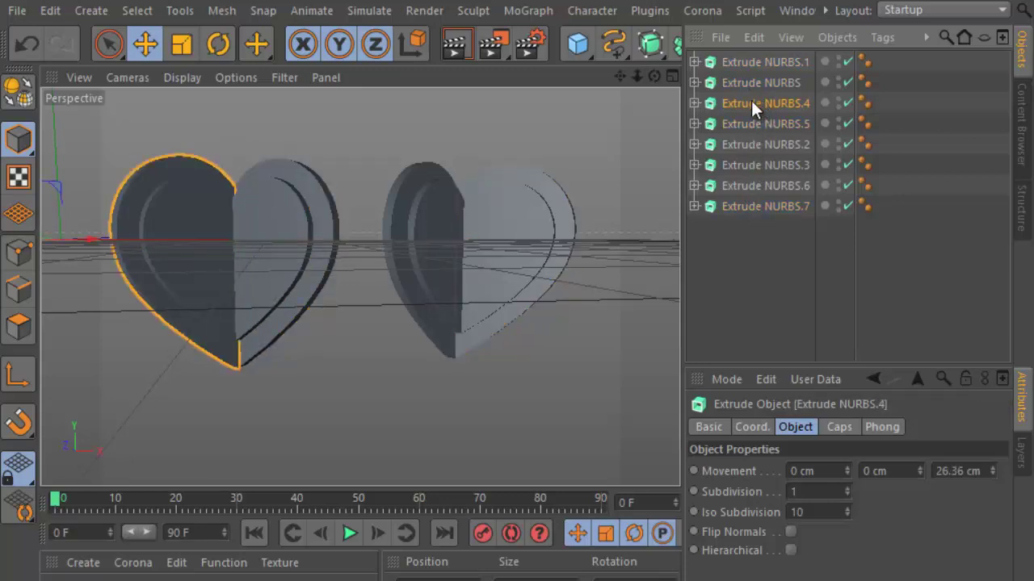
click(751, 125)
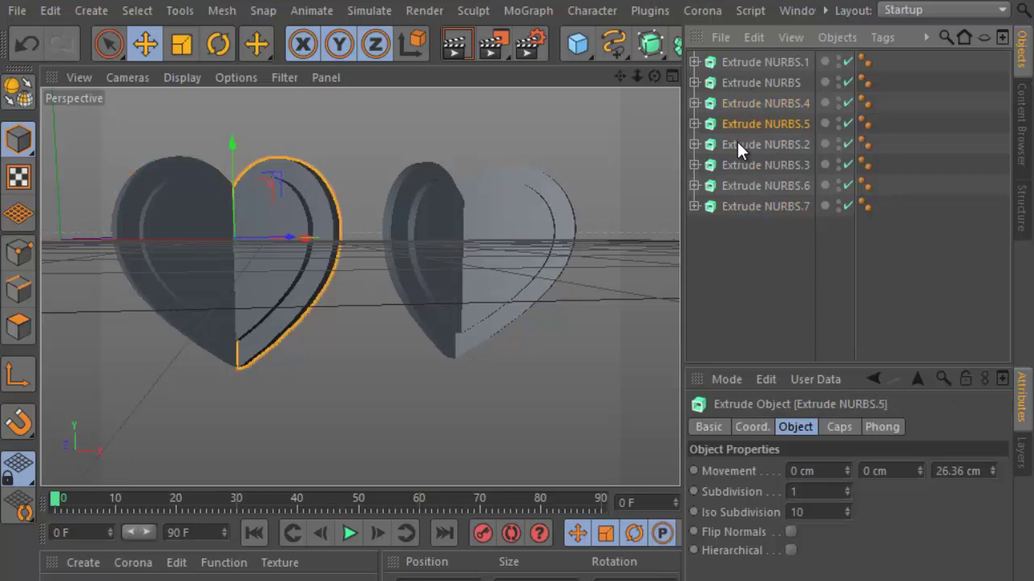
click(740, 145)
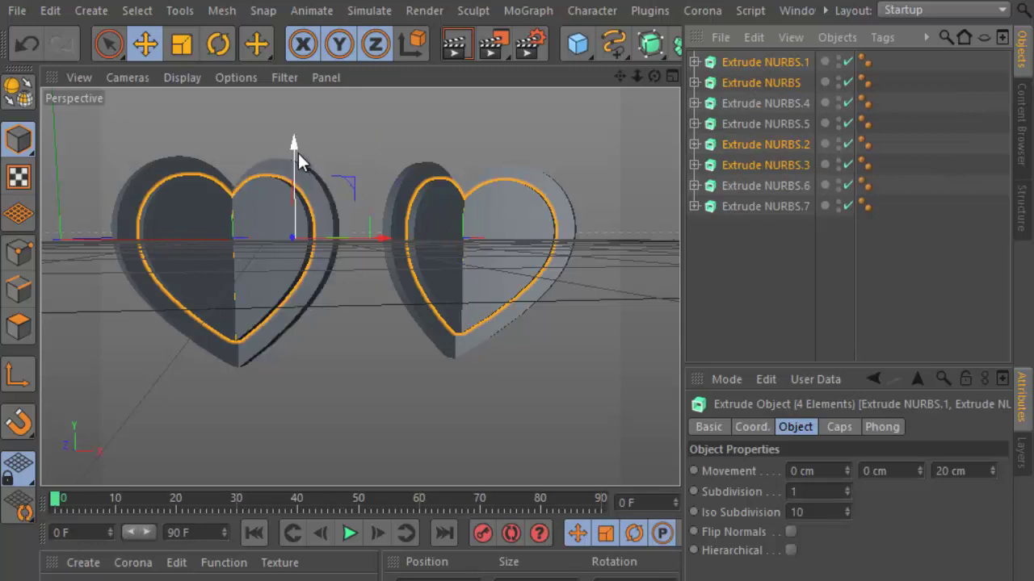
Lower both hearts' inner layers slightly along Y in the enlarged Front view
drag(295, 144, 293, 149)
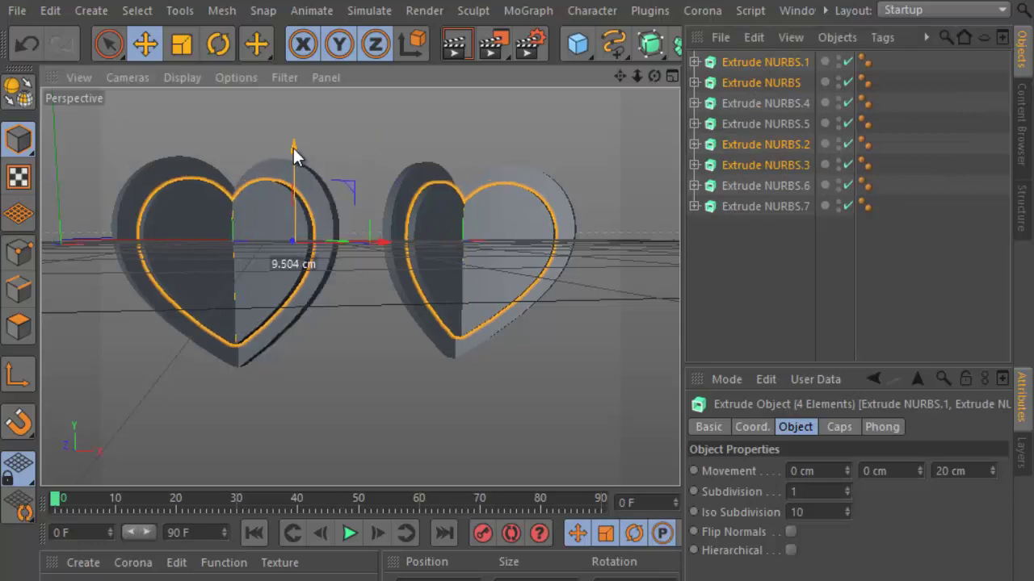
click(671, 77)
click(666, 290)
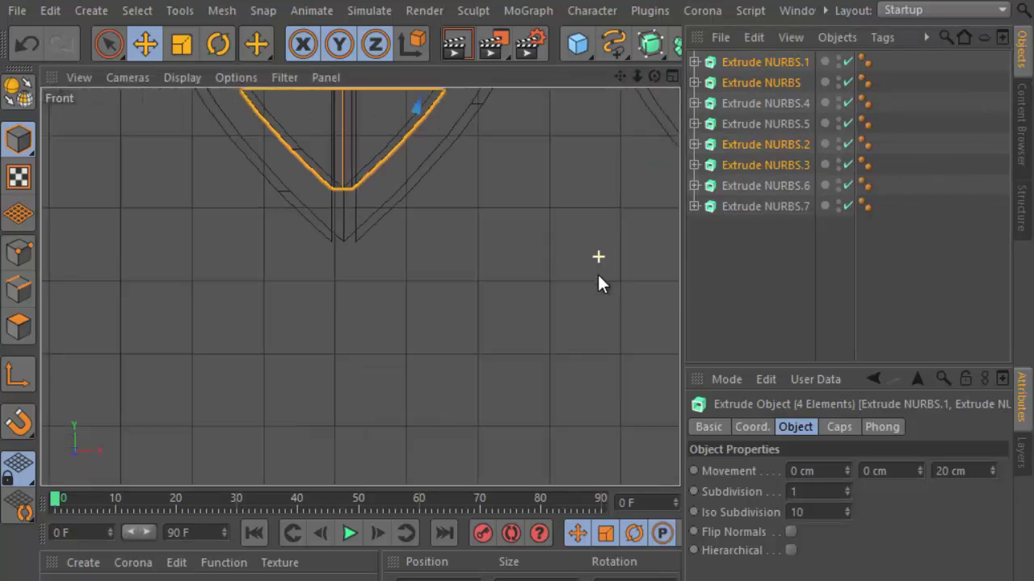
key(h)
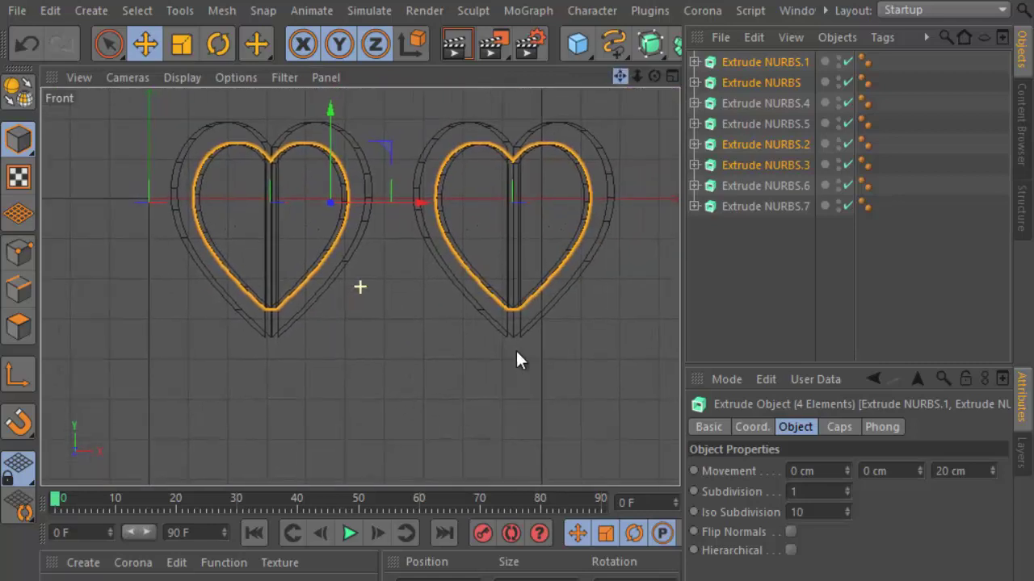
mouse_move(331, 162)
mouse_down()
mouse_move(392, 130)
mouse_move(327, 147)
mouse_up()
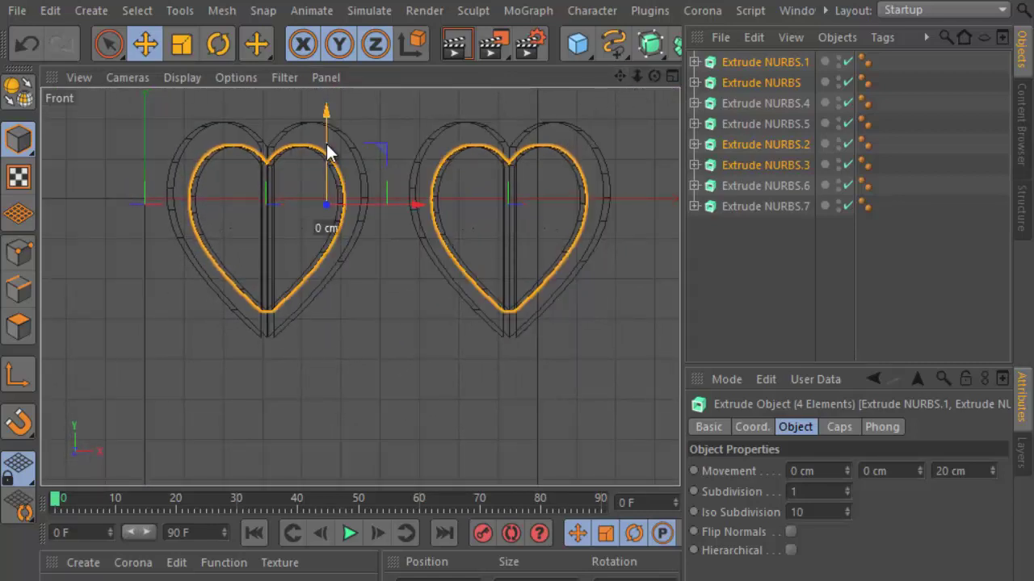
drag(330, 155, 331, 153)
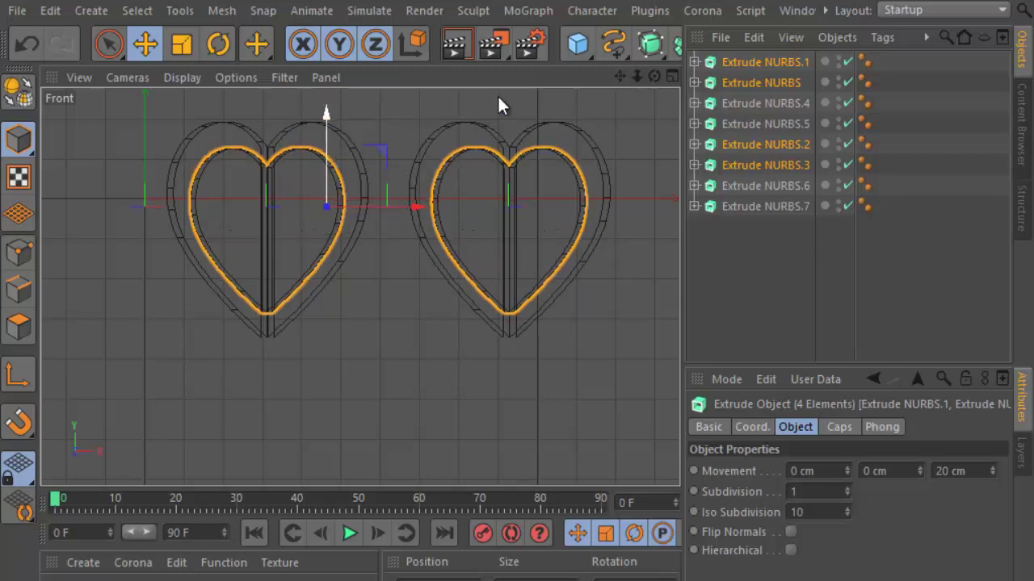
Return to Perspective view, preview a render, deselect, and select the left heart's Phong tags
click(672, 76)
click(350, 75)
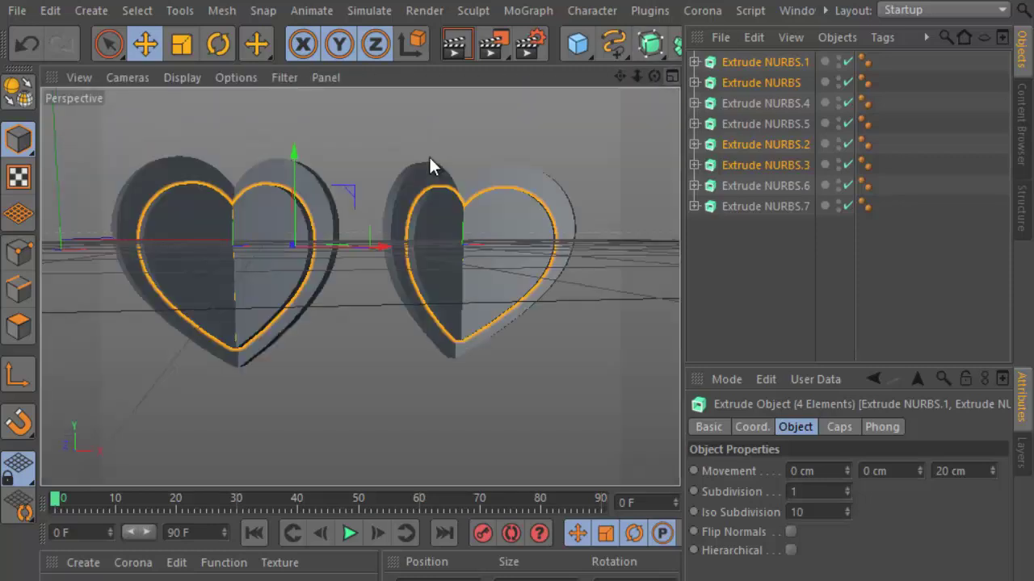
click(455, 54)
click(834, 283)
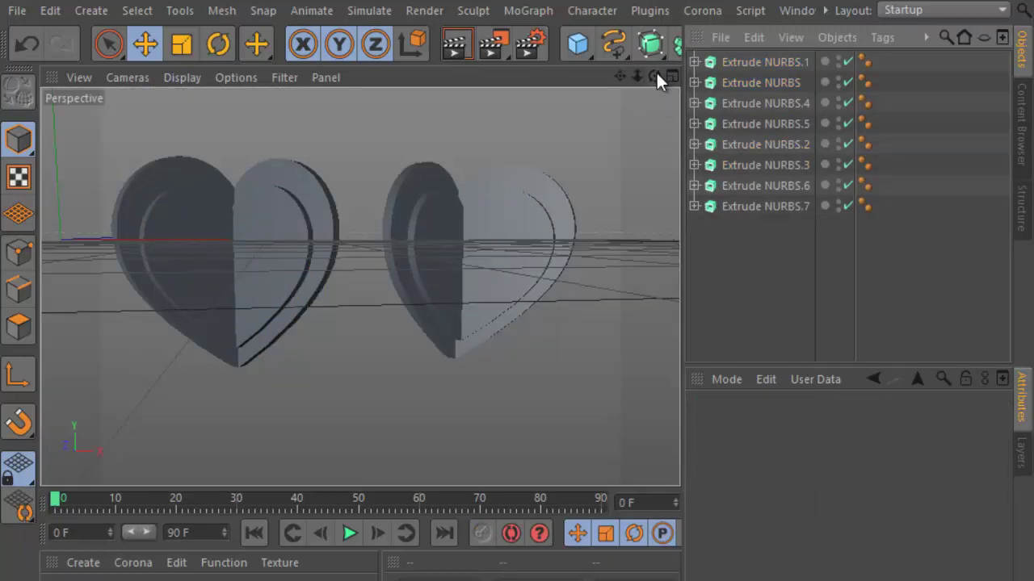
drag(925, 75, 728, 127)
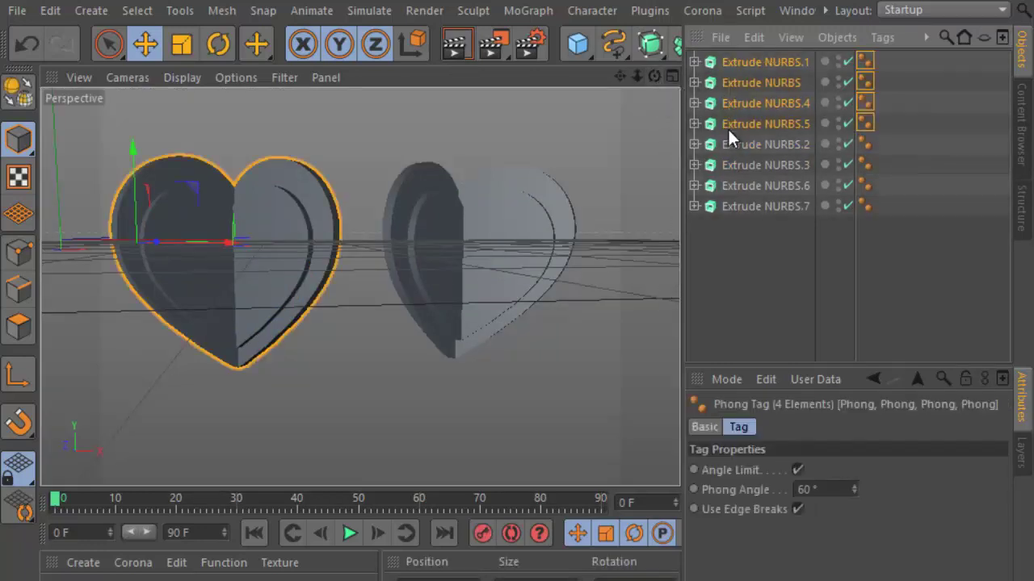
Group the left heart's four Extrude NURBS pieces under Null
click(761, 63)
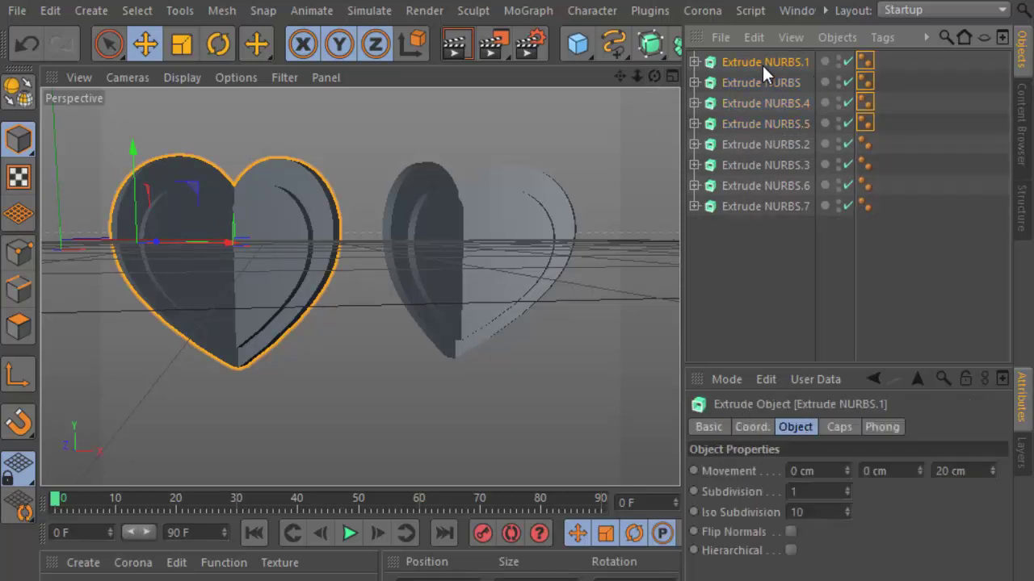
click(759, 80)
click(751, 62)
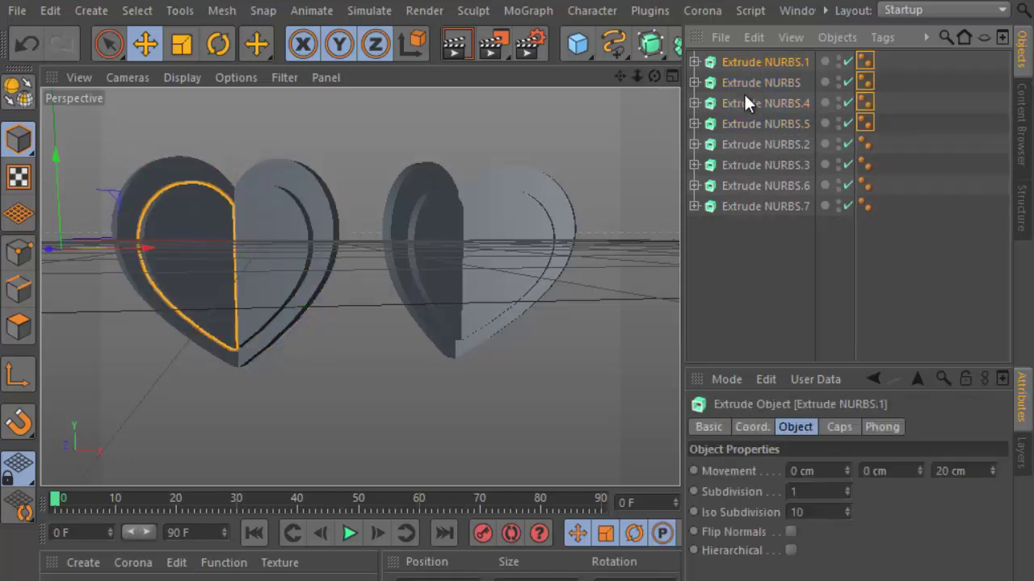
shift+click(744, 121)
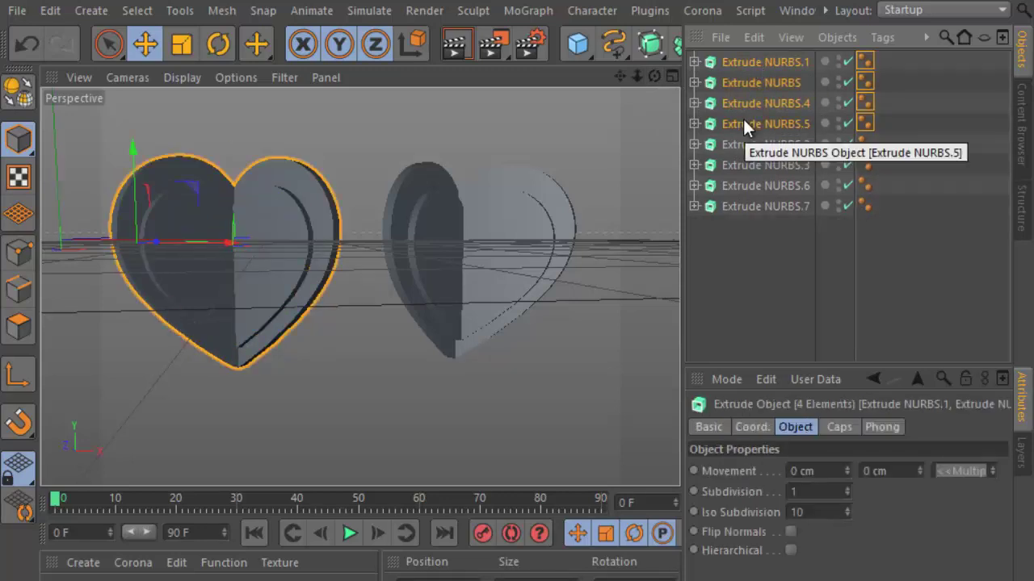
key(alt+g)
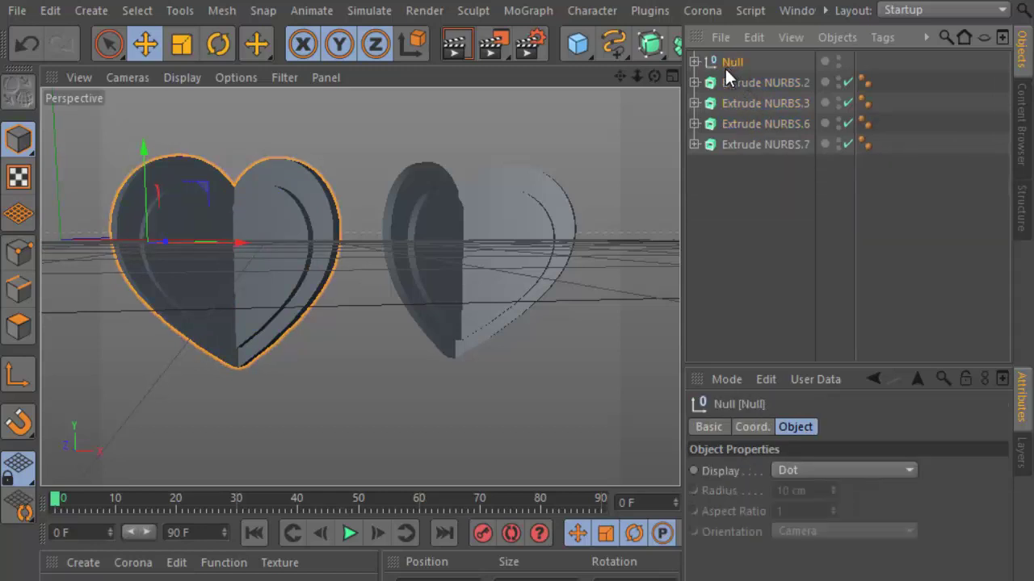
Group the right heart's four Extrude NURBS pieces under Null.1
drag(236, 243, 265, 241)
key(ctrl+z)
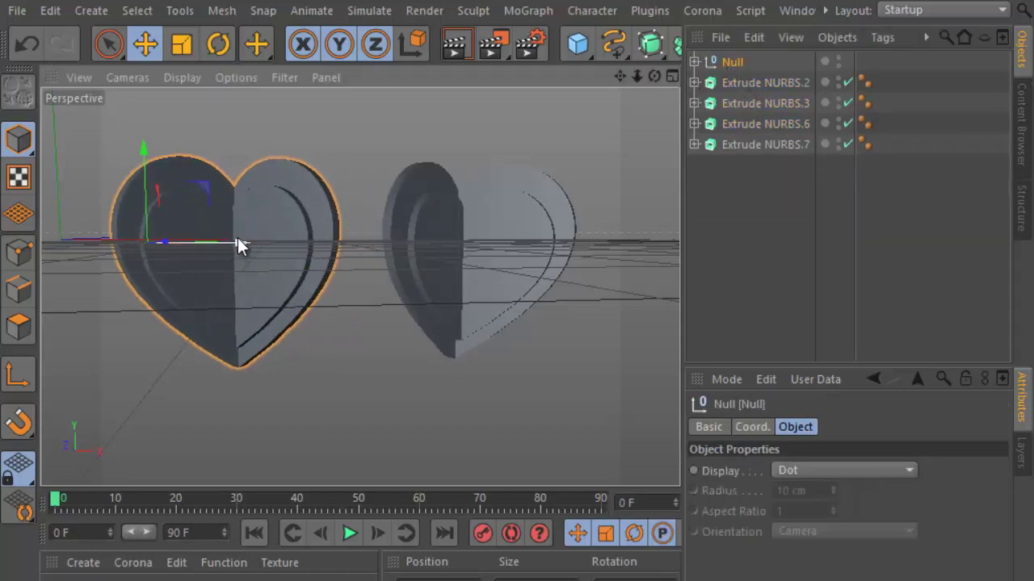
drag(731, 179, 731, 77)
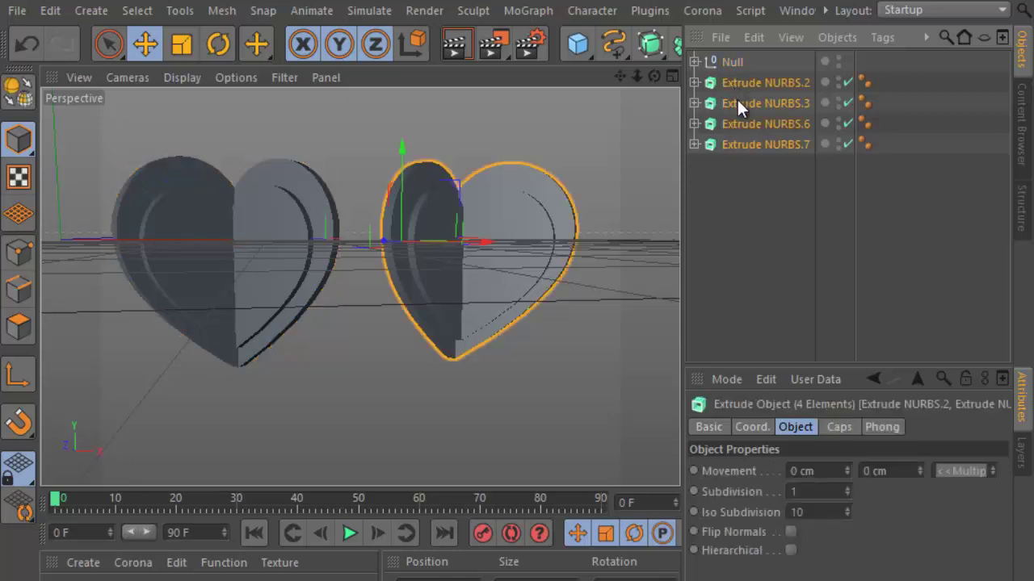
key(alt+g)
Create a new material, Mat, with a fully saturated cyan colour
click(762, 166)
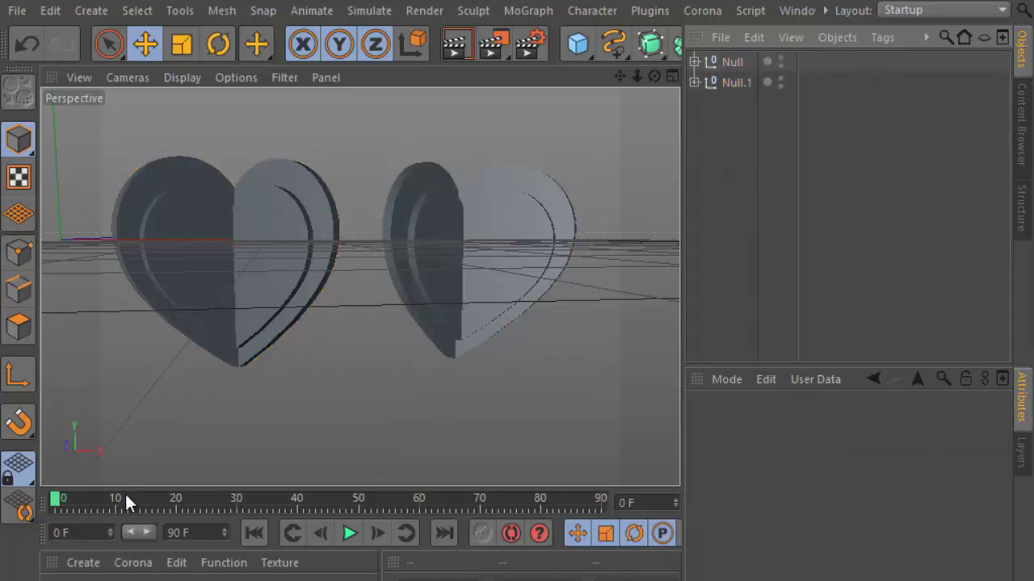
drag(212, 418, 213, 370)
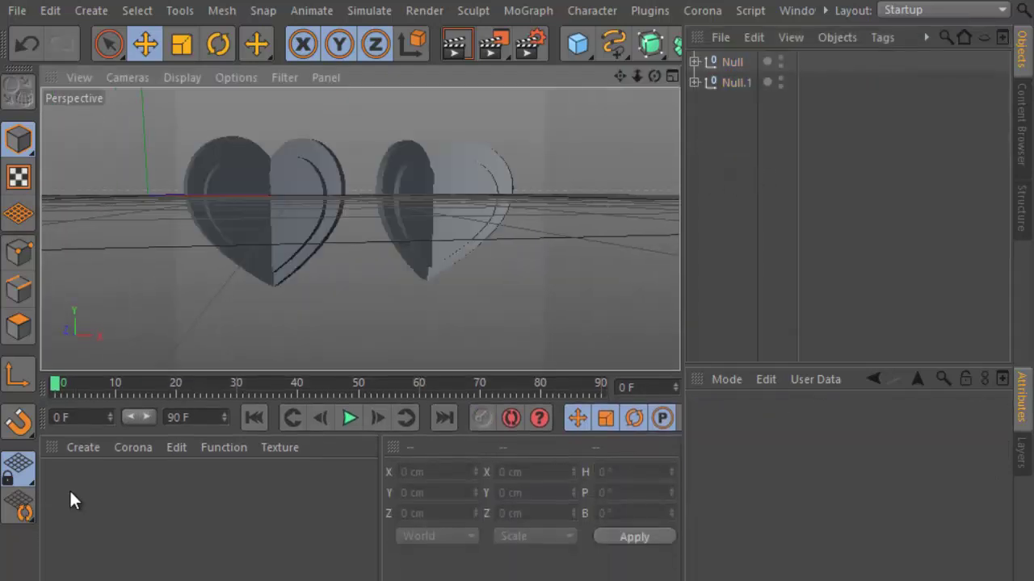
click(83, 447)
click(91, 473)
double_click(77, 485)
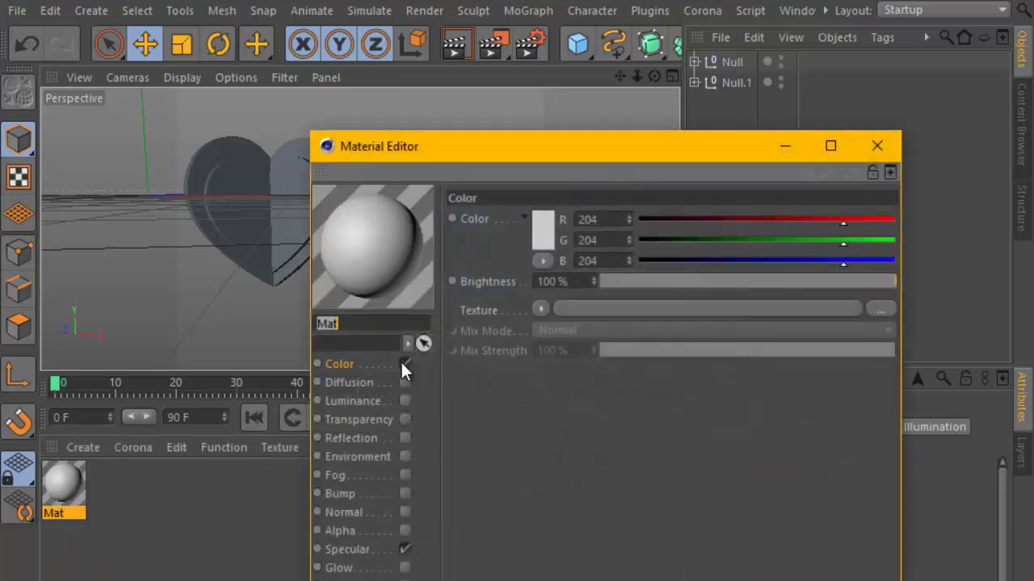
click(541, 224)
click(592, 146)
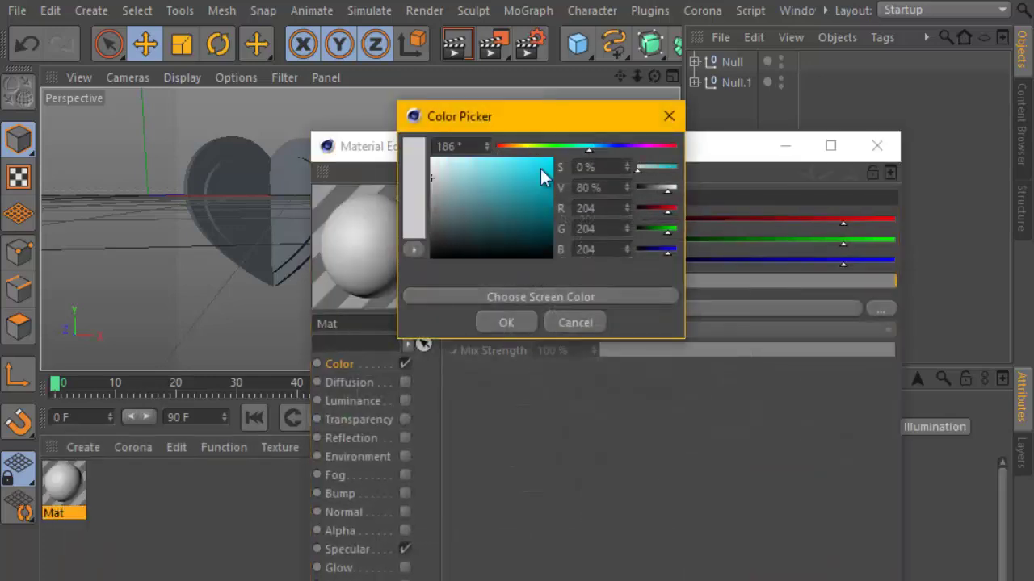
drag(541, 169, 594, 147)
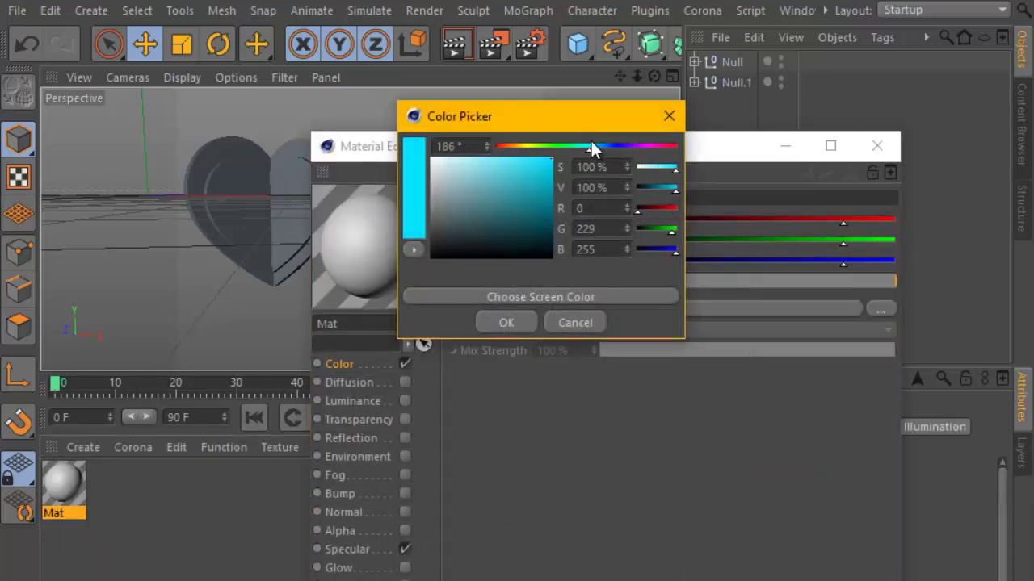
click(507, 322)
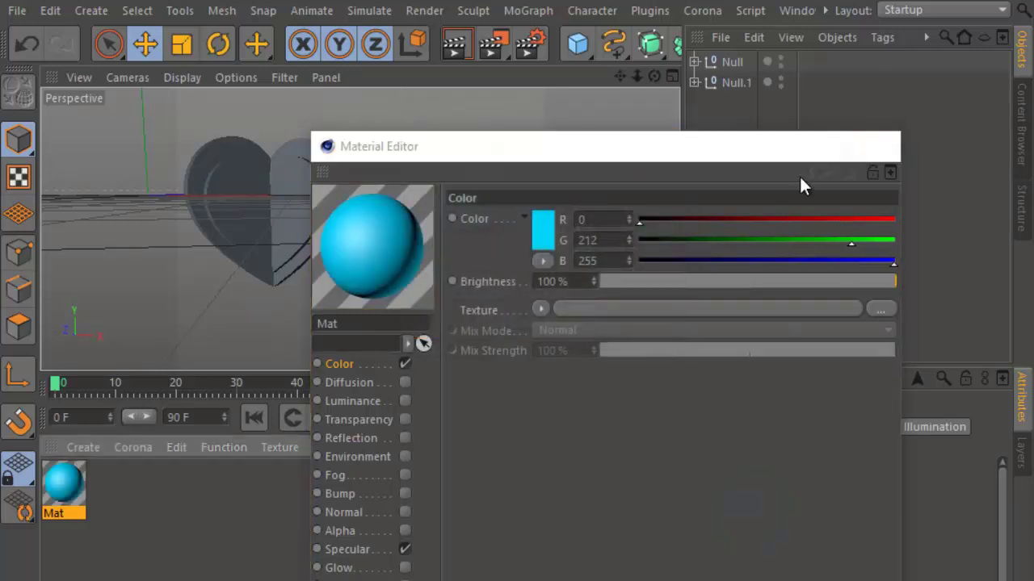
click(877, 145)
Duplicate it as Mat.1 and change its colour to magenta
ctrl+drag(76, 480, 113, 485)
double_click(113, 487)
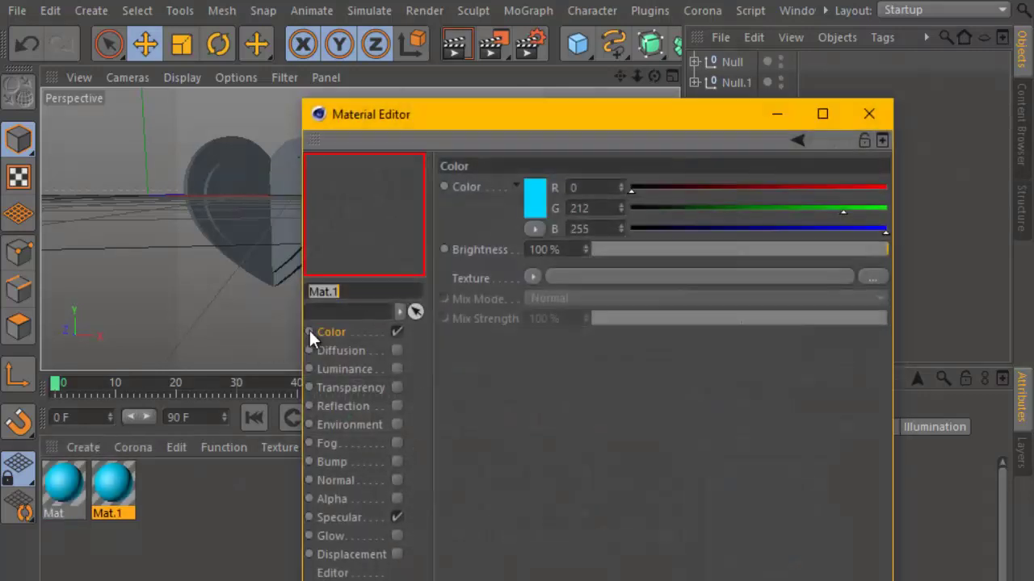
click(541, 182)
click(657, 105)
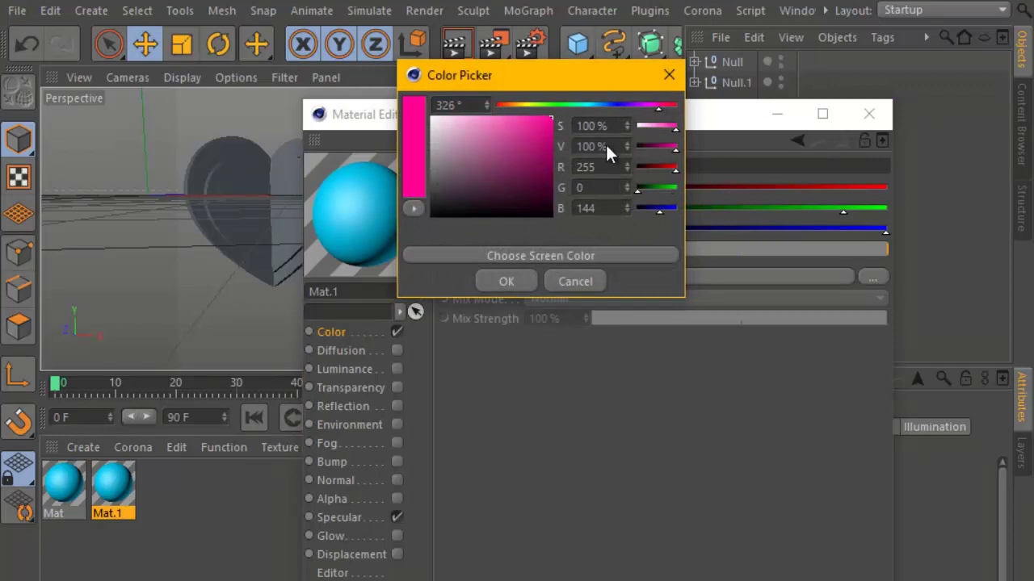
click(507, 281)
click(869, 114)
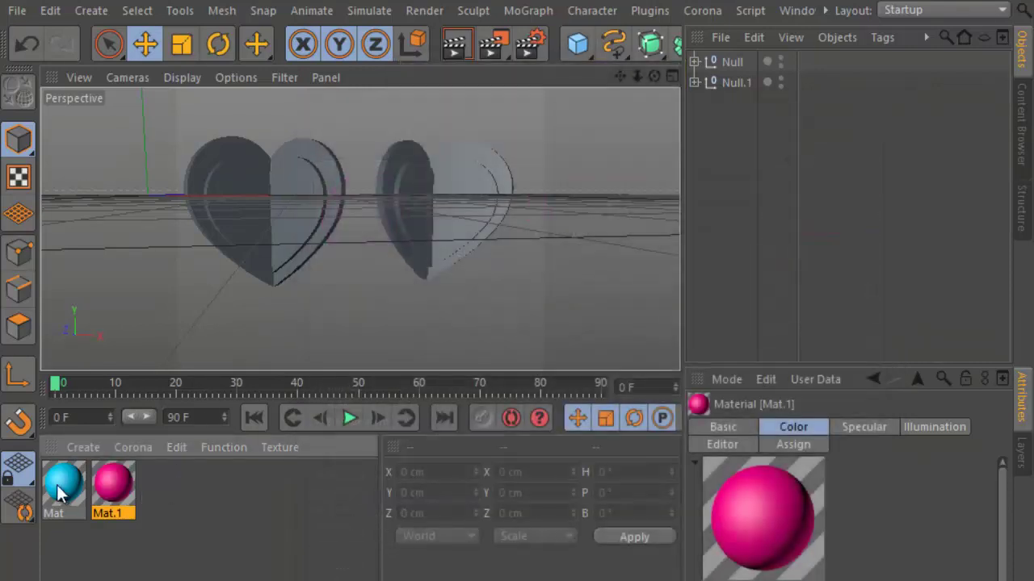
Apply cyan Mat to the left heart and magenta Mat.1 to the right heart
drag(659, 84, 775, 61)
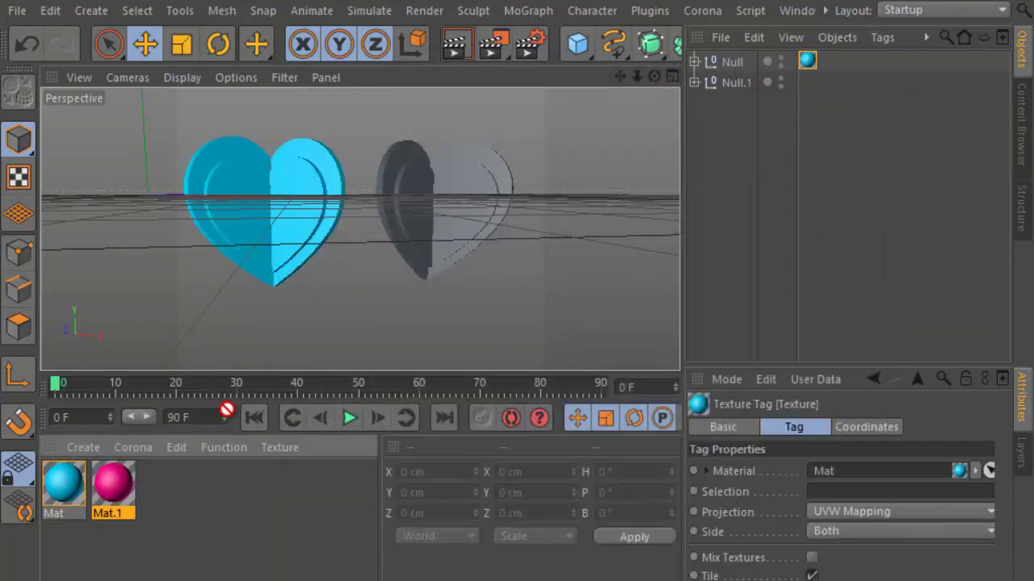
drag(225, 408, 736, 84)
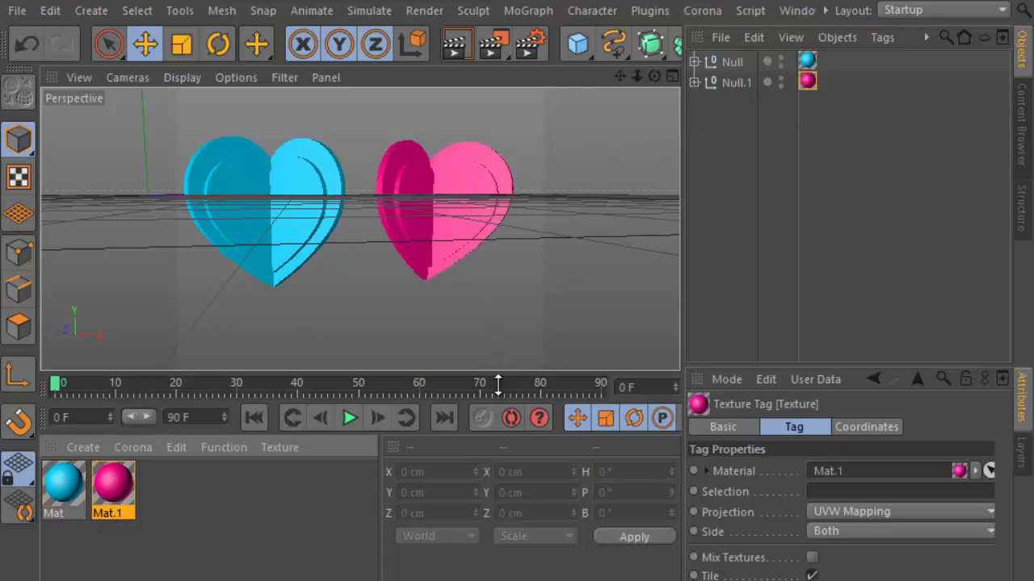
drag(498, 386, 500, 502)
Set render output to PNG format with the HDV/HDTV 720 25 preset
click(533, 46)
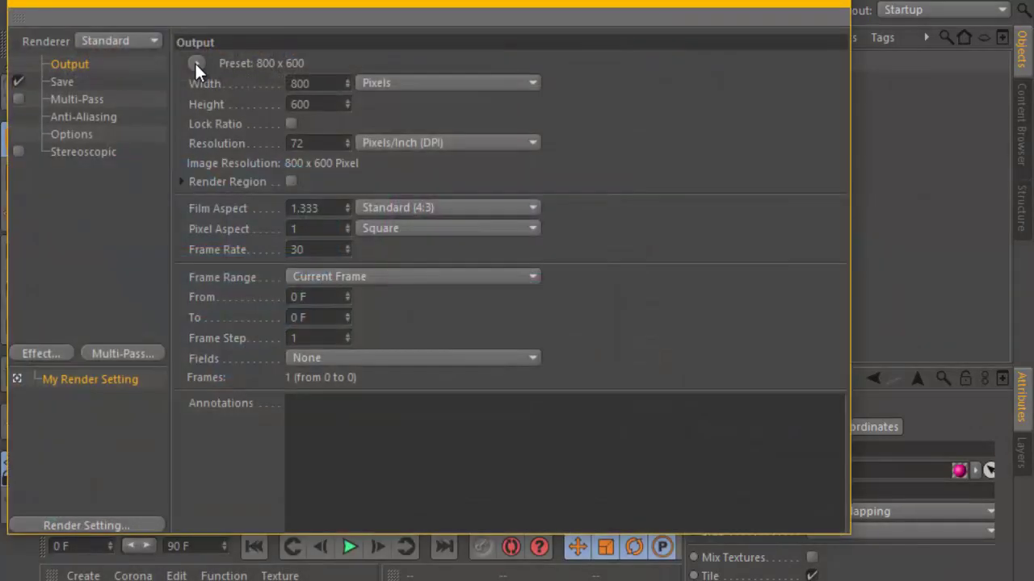
click(77, 81)
click(396, 126)
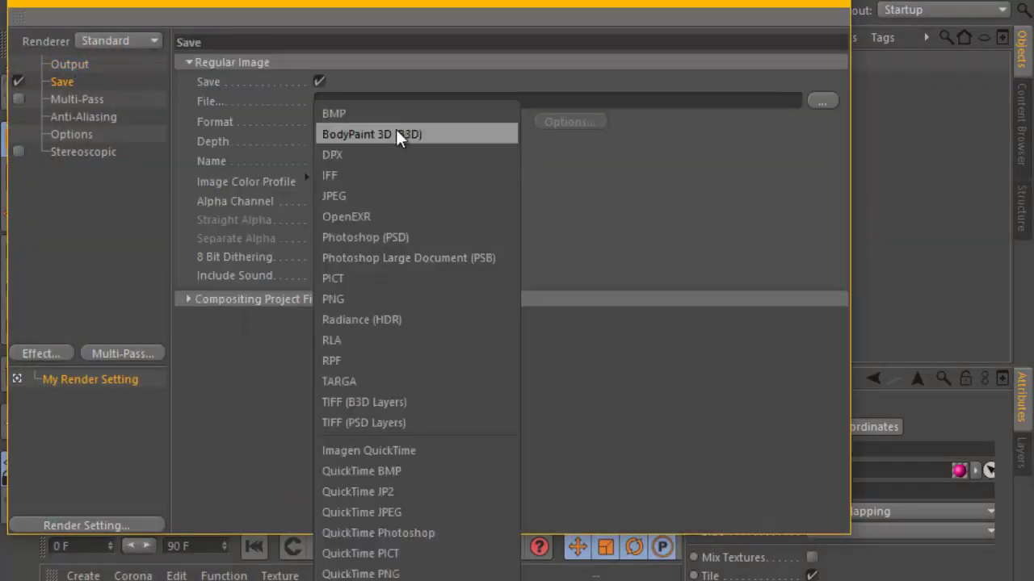
click(365, 299)
click(71, 65)
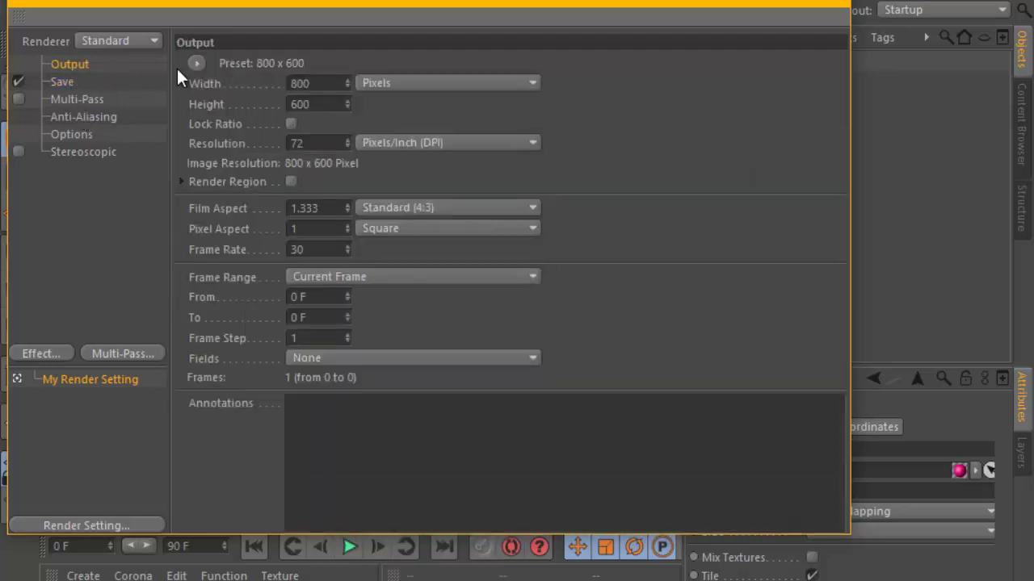
click(195, 64)
mouse_move(224, 126)
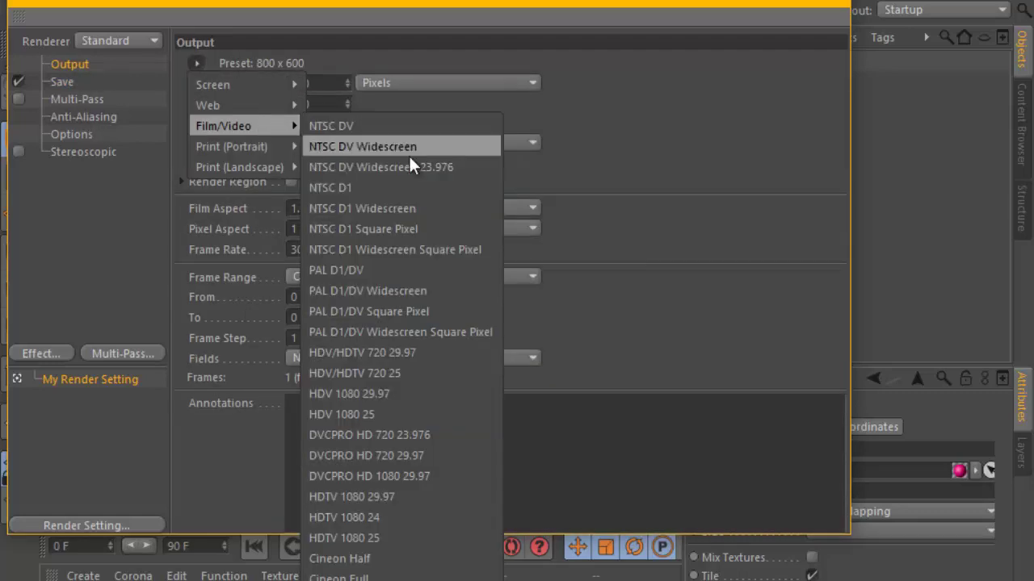
click(396, 373)
Set anti-aliasing to Best and close the render settings
click(56, 353)
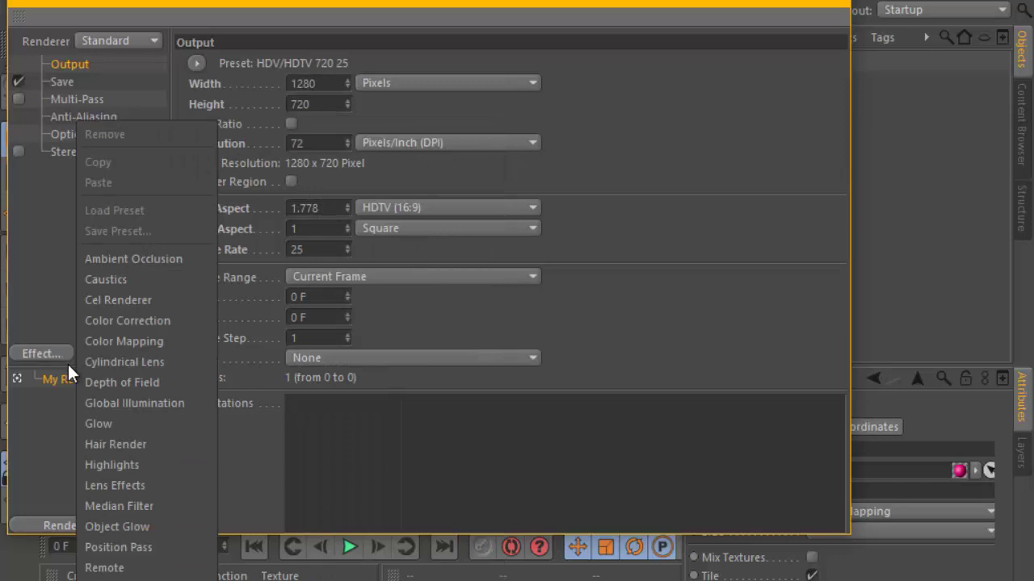
click(53, 424)
click(84, 116)
click(422, 66)
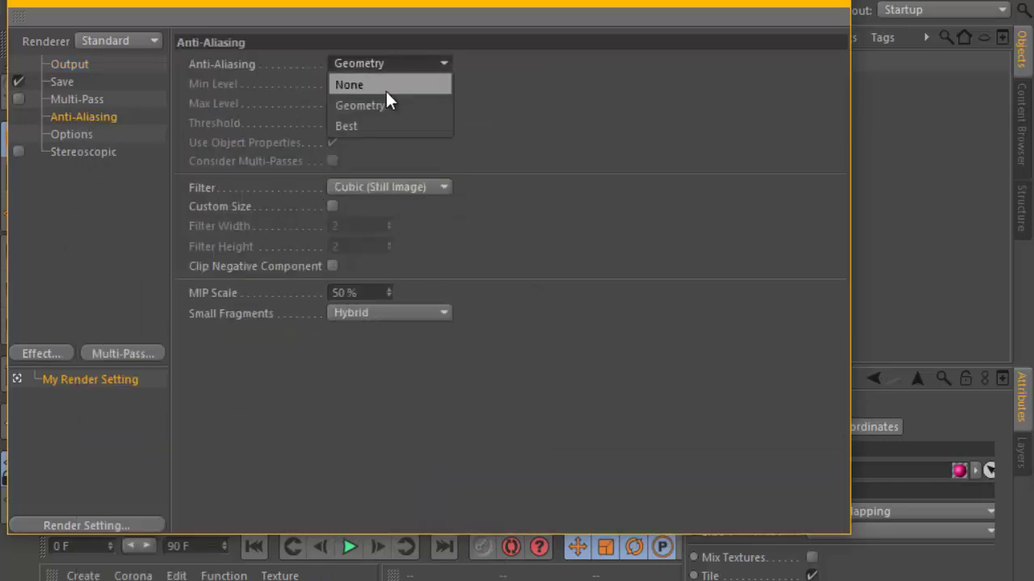
click(374, 119)
click(818, 18)
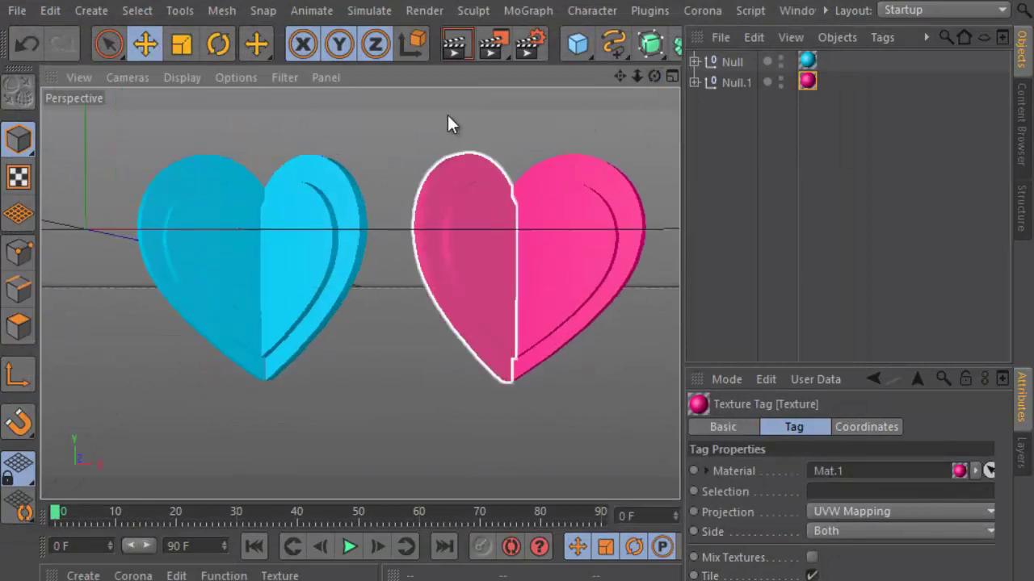
Preview a render, then merge the Illustrator CLOUD outline into the scene and reframe
click(453, 44)
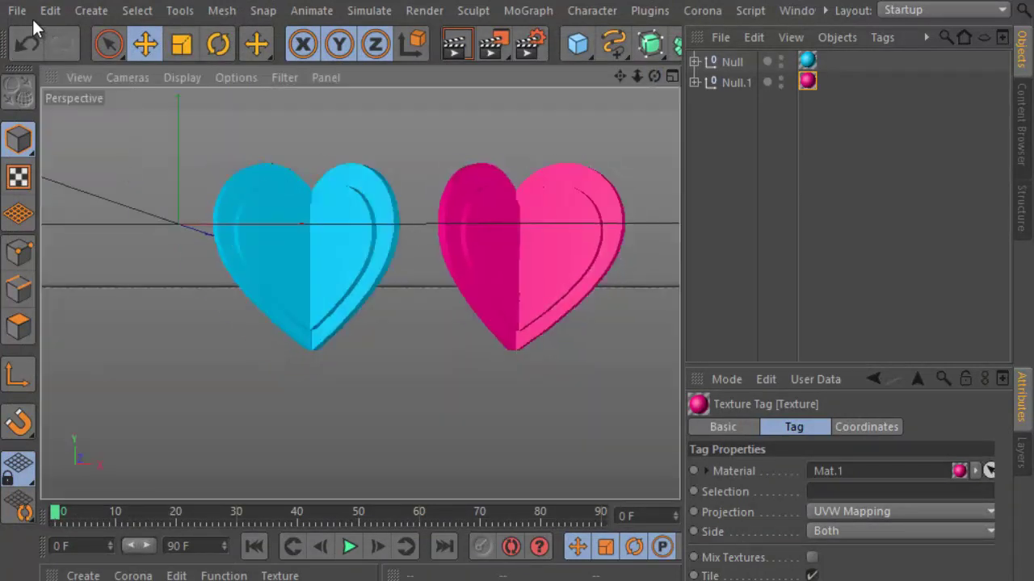
click(17, 11)
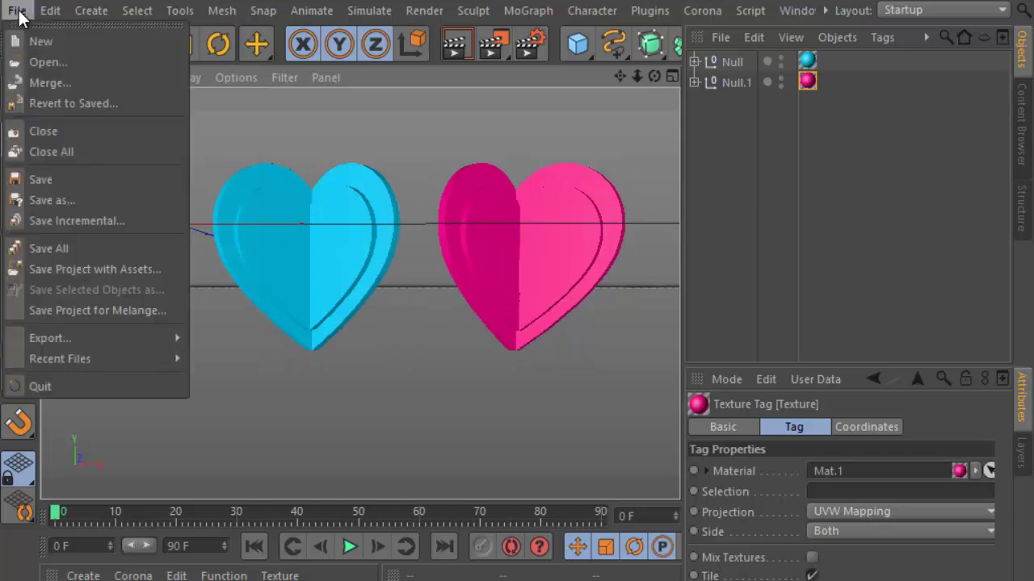
click(56, 84)
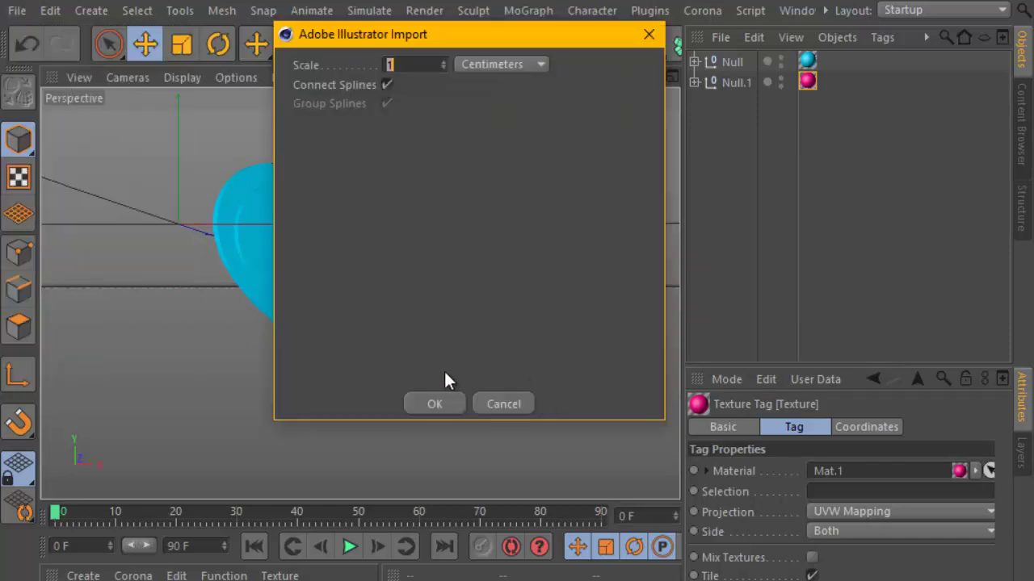
click(432, 404)
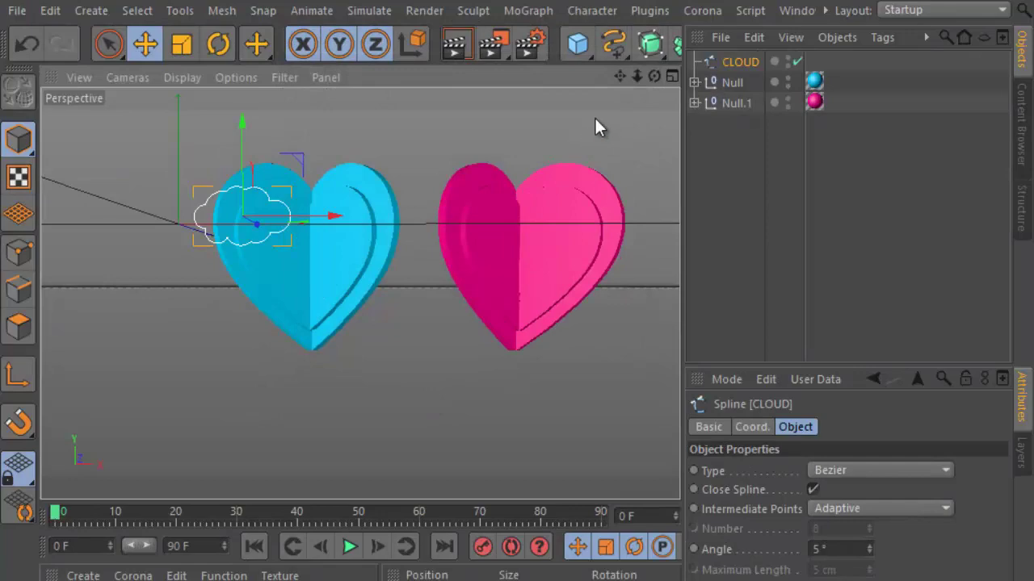
mouse_move(616, 71)
mouse_down()
mouse_move(520, 355)
mouse_move(507, 348)
mouse_move(527, 349)
mouse_move(616, 50)
mouse_up()
Put the CLOUD spline inside a new Extrude NURBS to make it solid
click(651, 43)
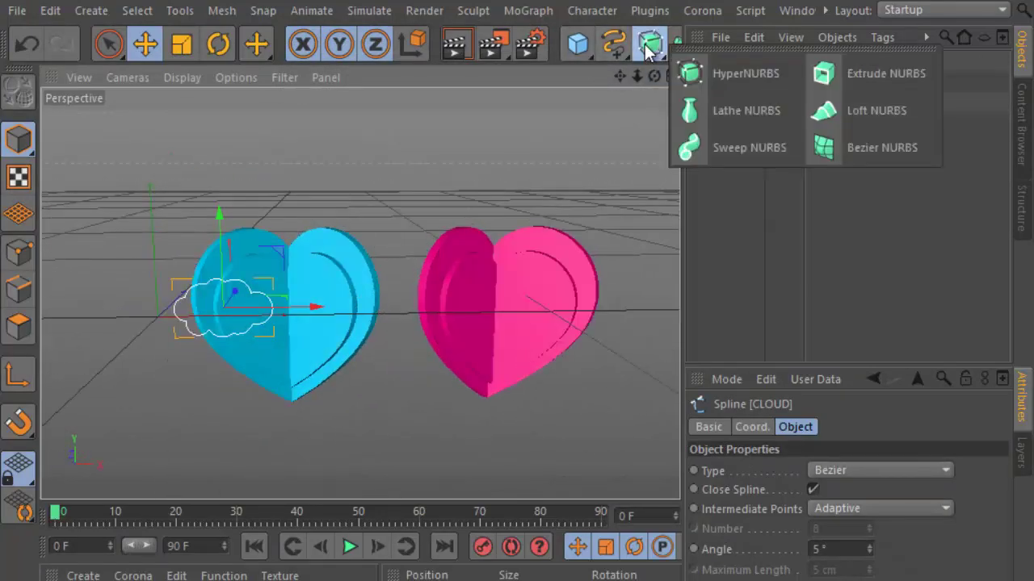
click(848, 74)
drag(735, 69, 737, 64)
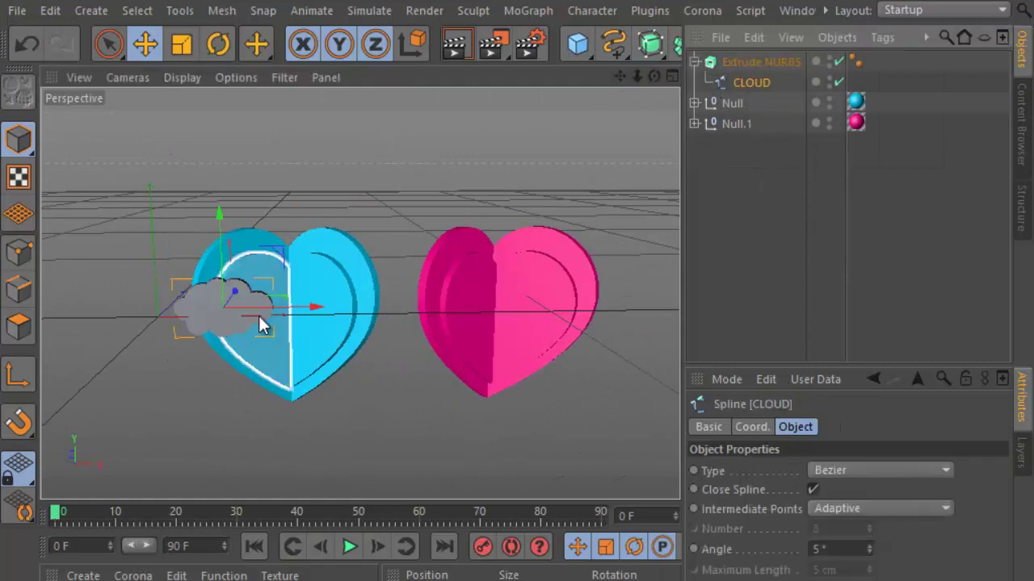
Set material Mat.2's colour to white
click(134, 575)
double_click(135, 575)
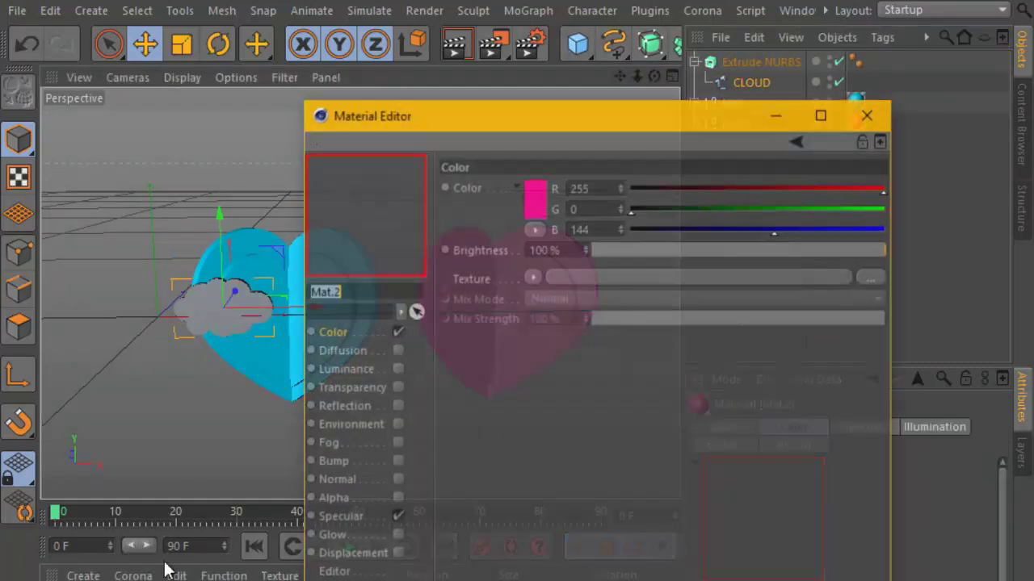
click(539, 193)
click(424, 136)
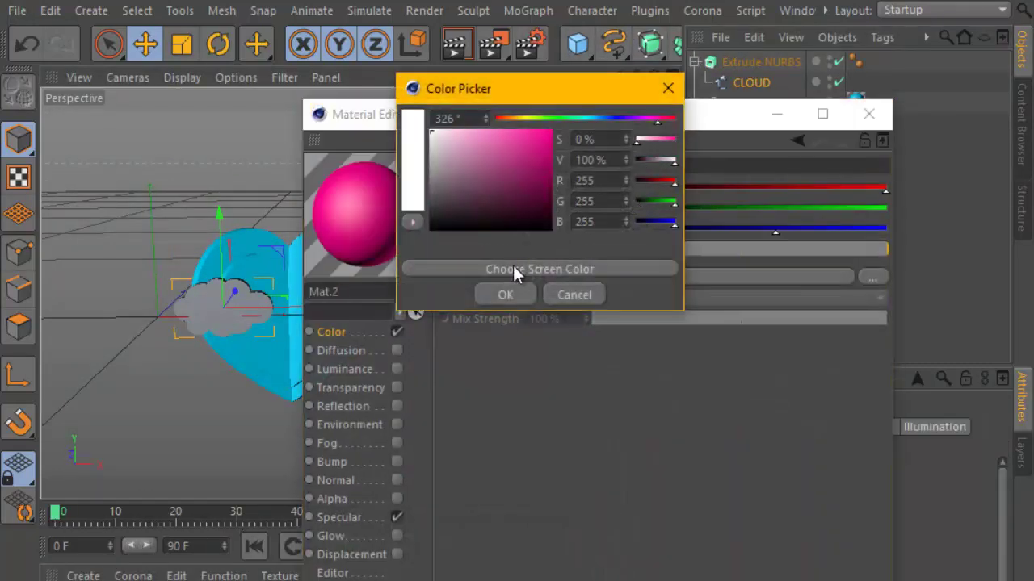
click(501, 293)
click(866, 115)
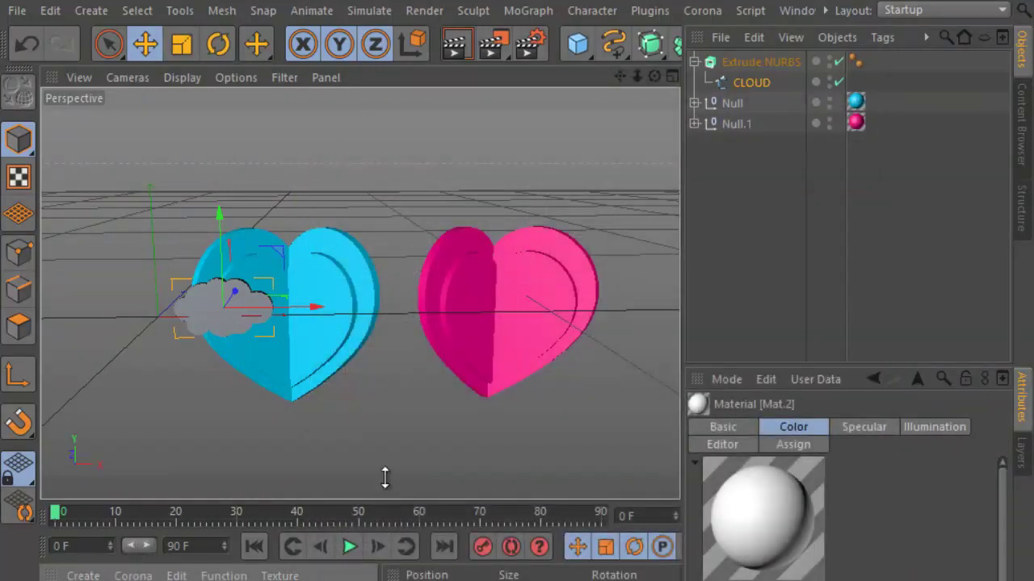
Apply Mat.2 to the extruded cloud and orbit to face the hearts front-on
drag(386, 478, 396, 401)
drag(732, 150, 760, 62)
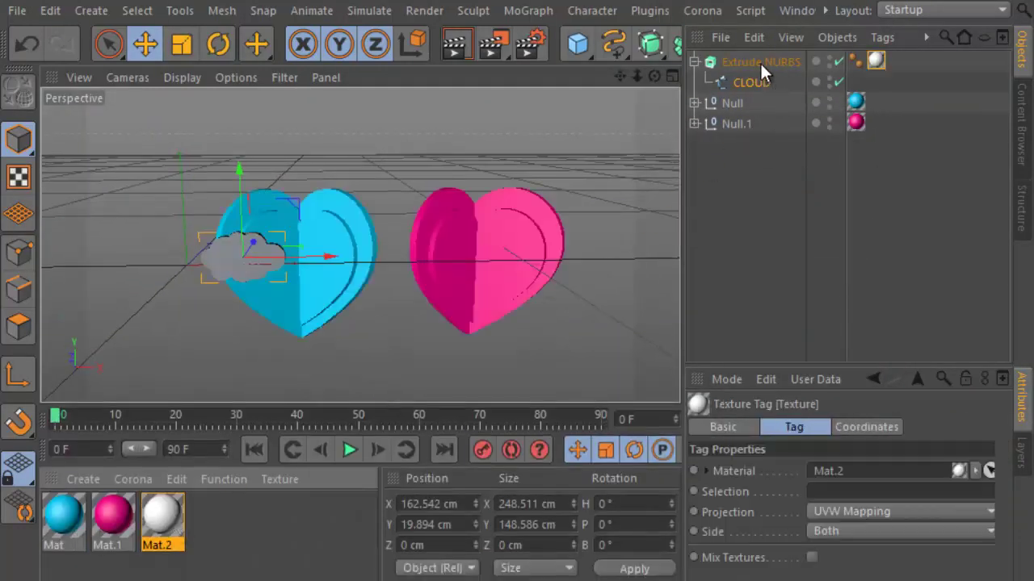
click(694, 63)
mouse_move(642, 101)
alt+mouse_down()
mouse_move(333, 260)
mouse_move(456, 223)
mouse_move(582, 226)
mouse_move(587, 207)
alt+mouse_up()
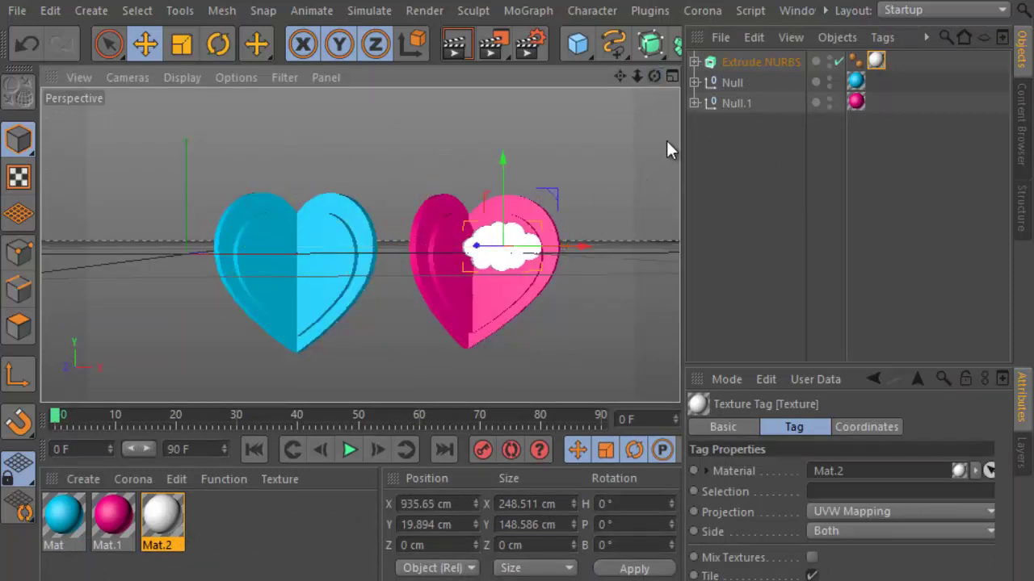
Duplicate the cloud onto the pink heart, reorient the view, and preview the render
ctrl+drag(751, 64, 760, 71)
drag(499, 252, 161, 237)
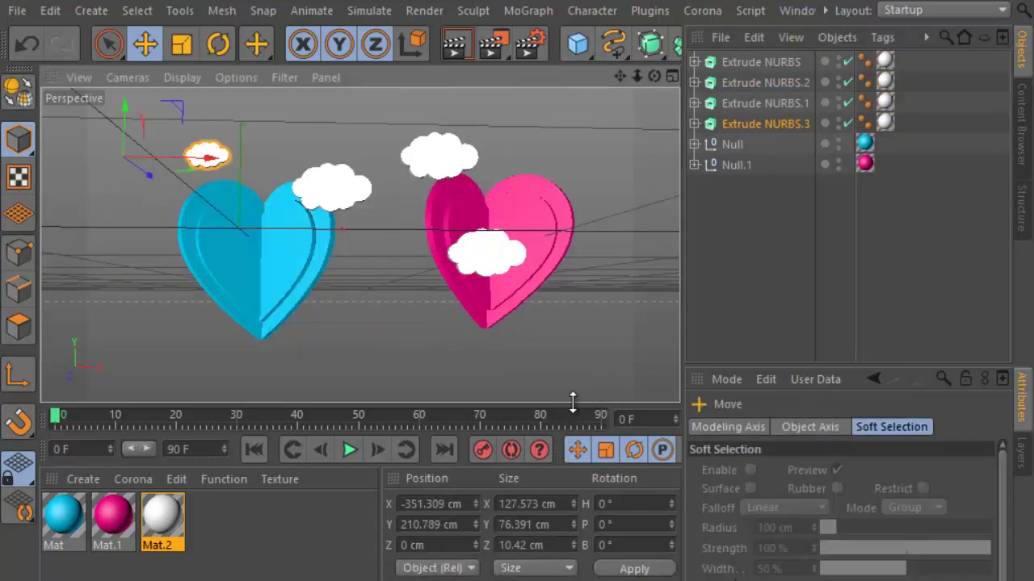
drag(578, 427, 578, 478)
drag(654, 77, 517, 353)
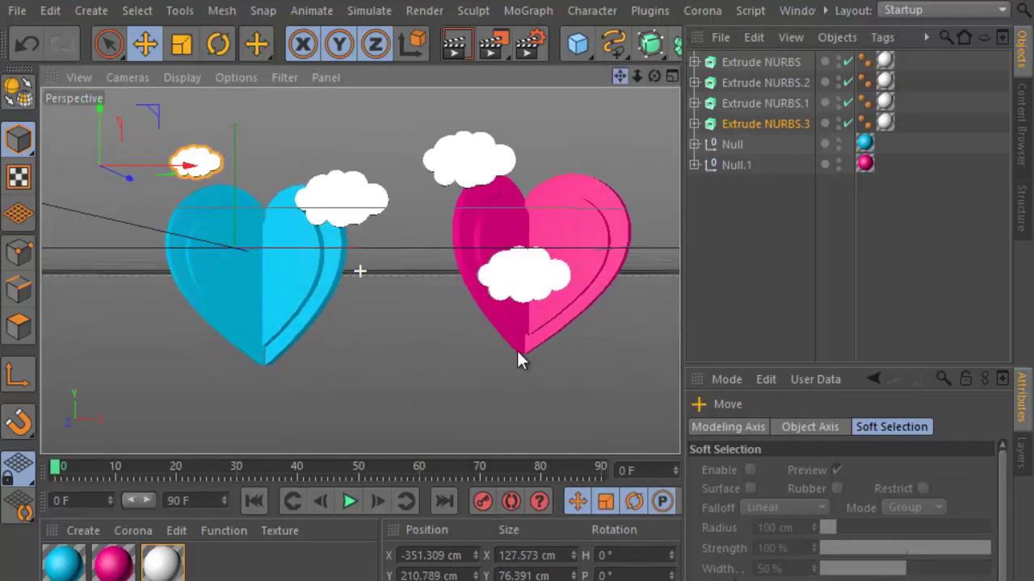
click(454, 50)
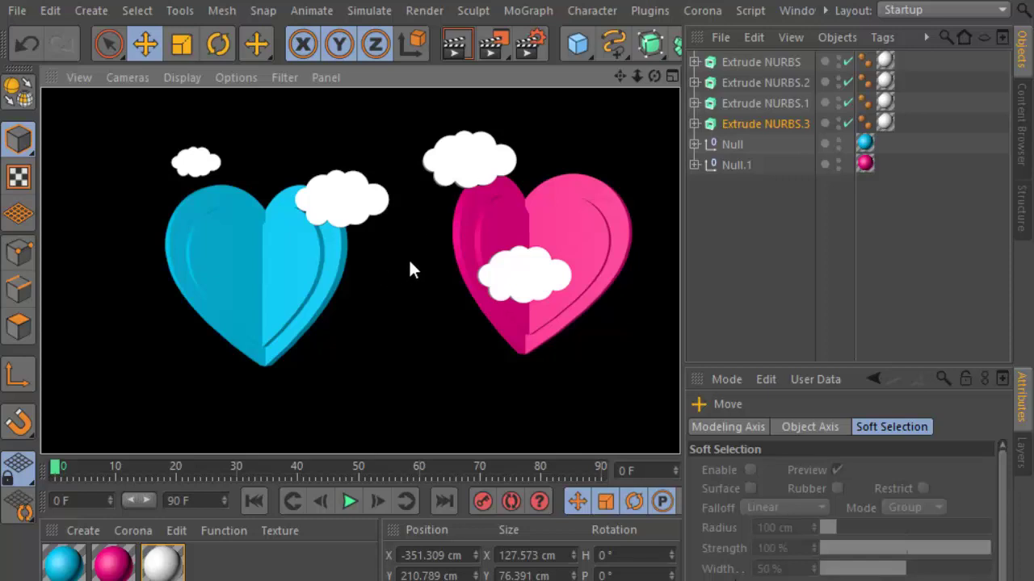
click(729, 162)
click(726, 145)
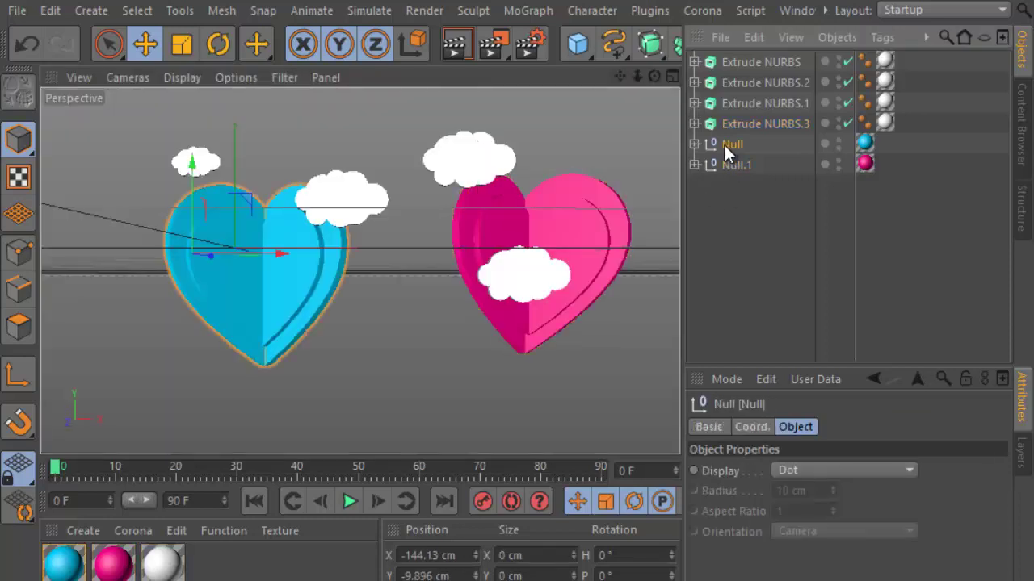
ctrl+drag(733, 145, 686, 167)
drag(191, 200, 192, 277)
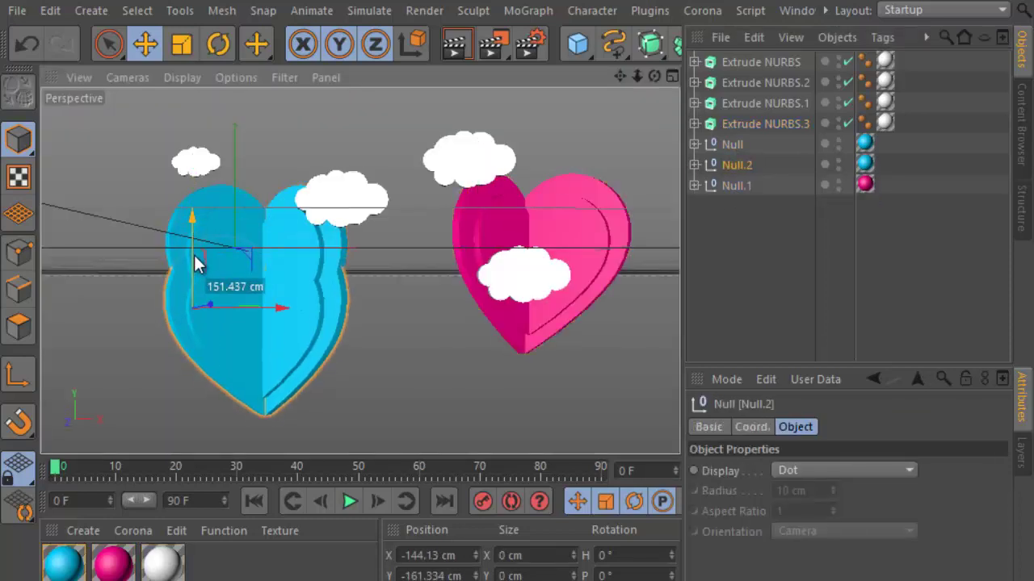
click(181, 44)
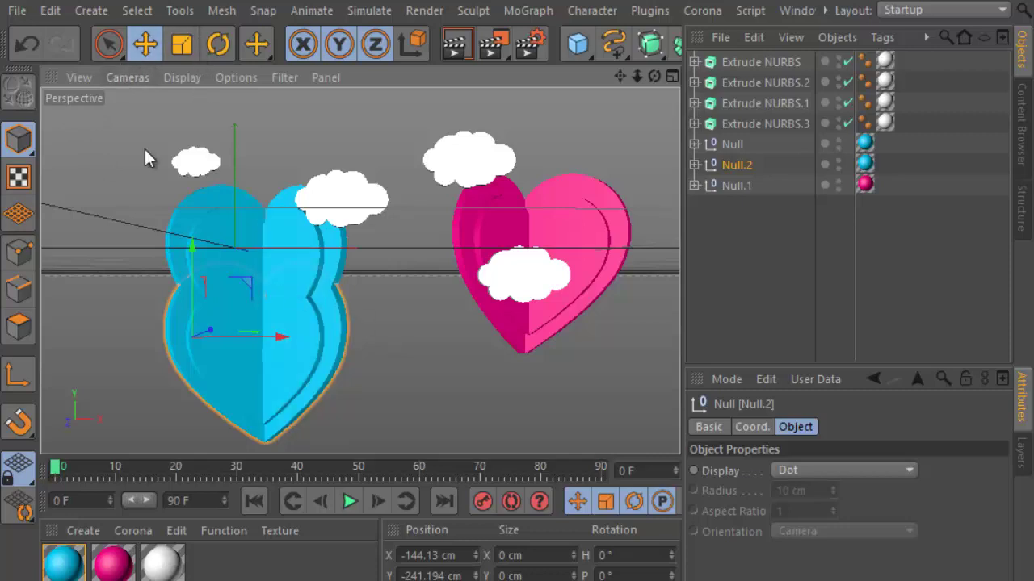
drag(378, 319, 396, 276)
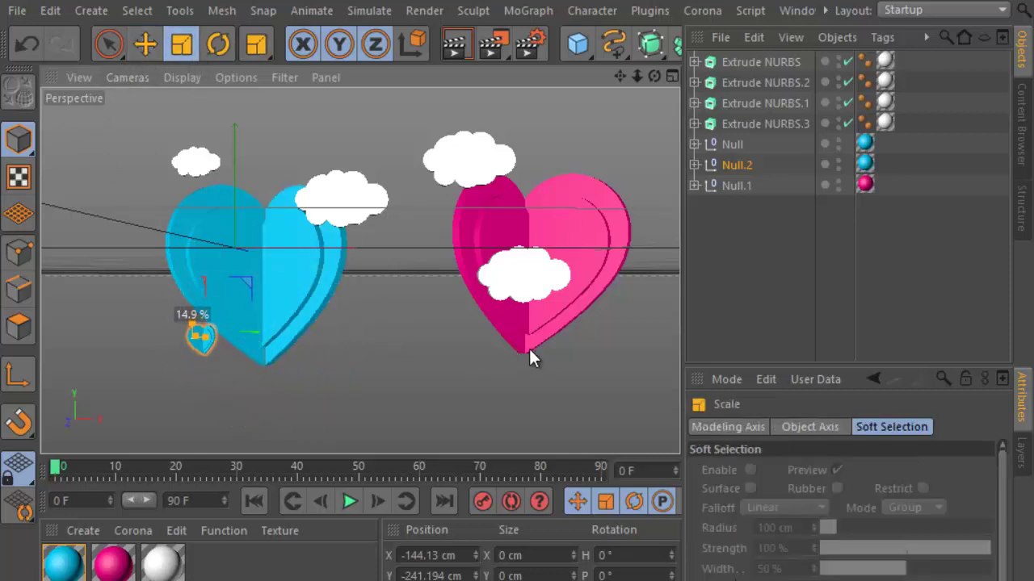
click(145, 44)
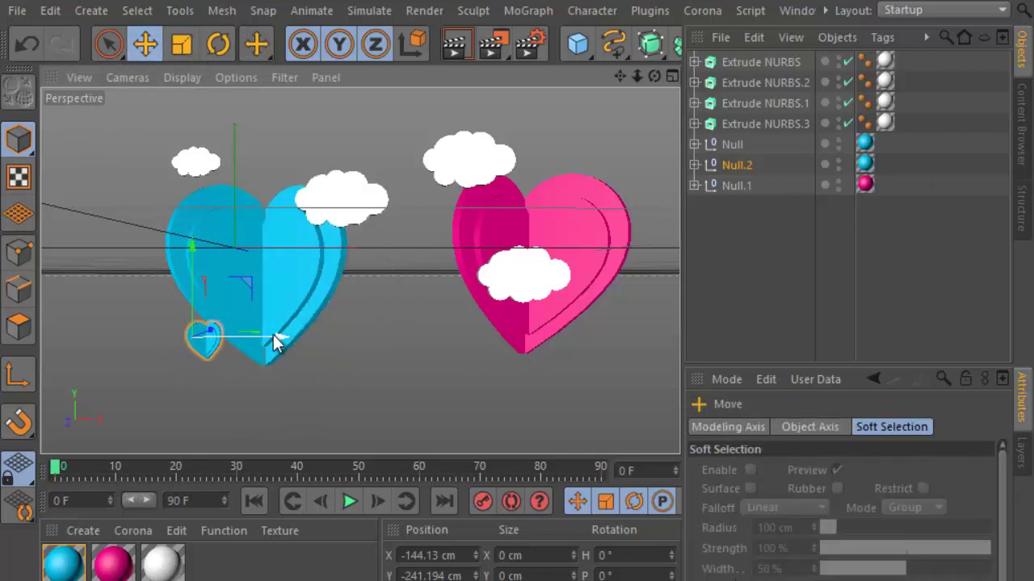
drag(274, 341, 226, 341)
drag(620, 75, 518, 361)
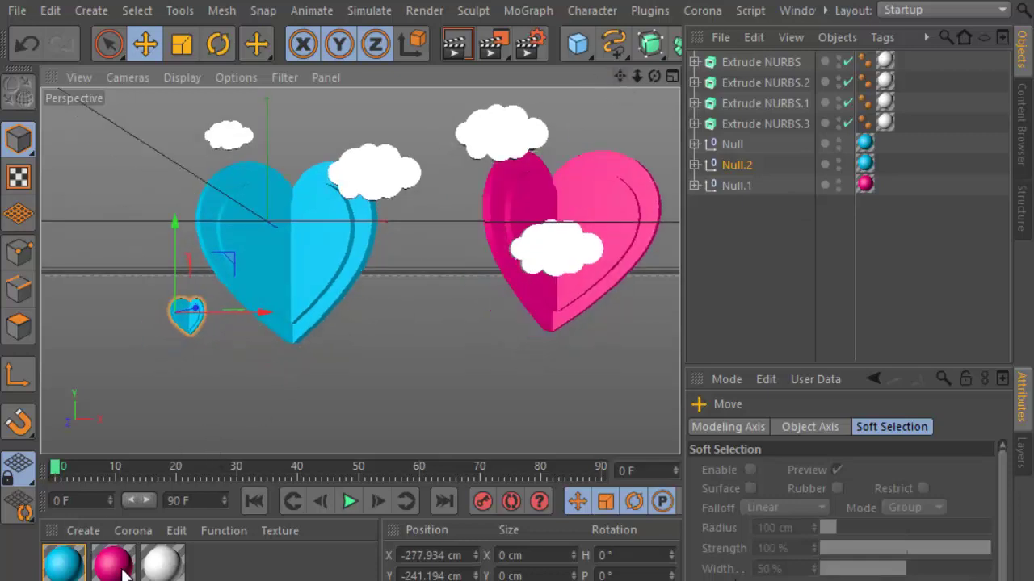
drag(113, 565, 865, 164)
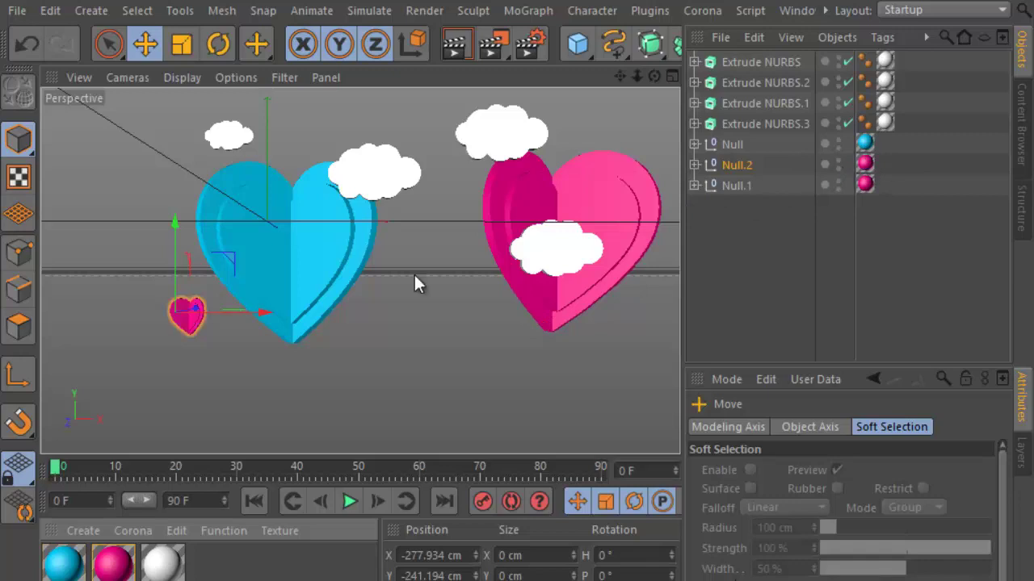
drag(234, 315, 227, 312)
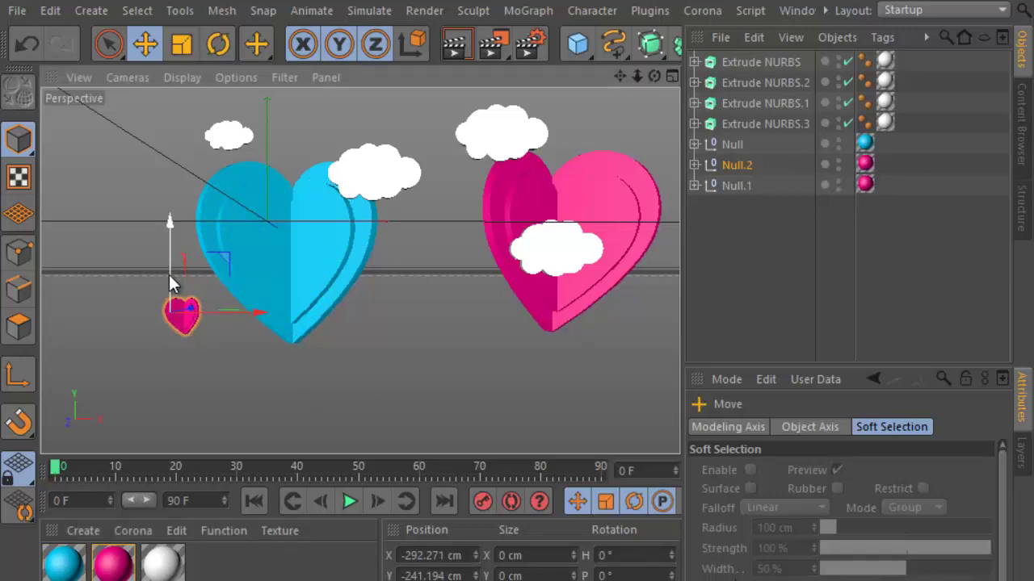
drag(168, 275, 169, 296)
click(218, 44)
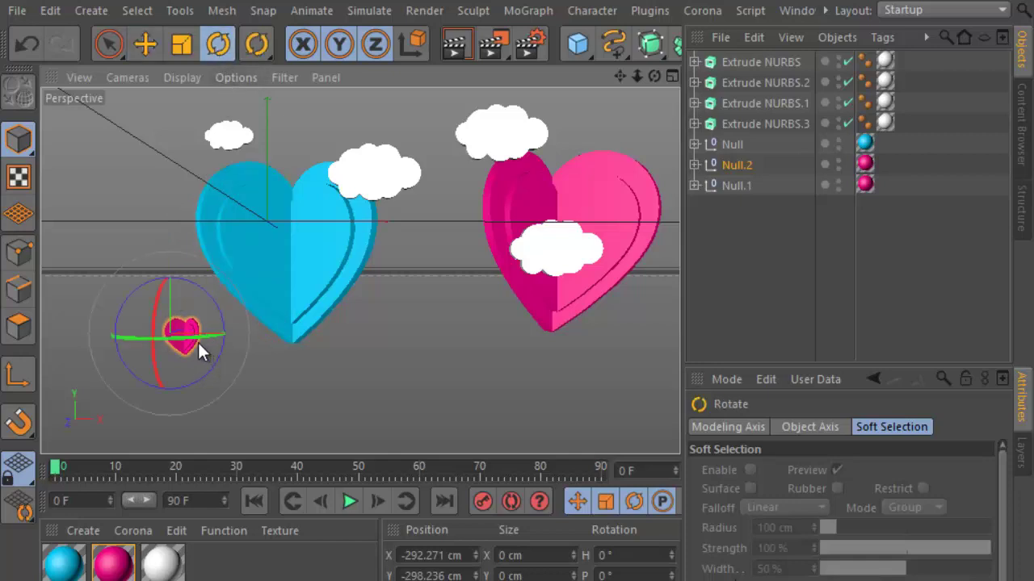
mouse_move(187, 338)
mouse_down()
mouse_move(191, 323)
mouse_move(275, 334)
mouse_move(239, 333)
mouse_up()
click(455, 44)
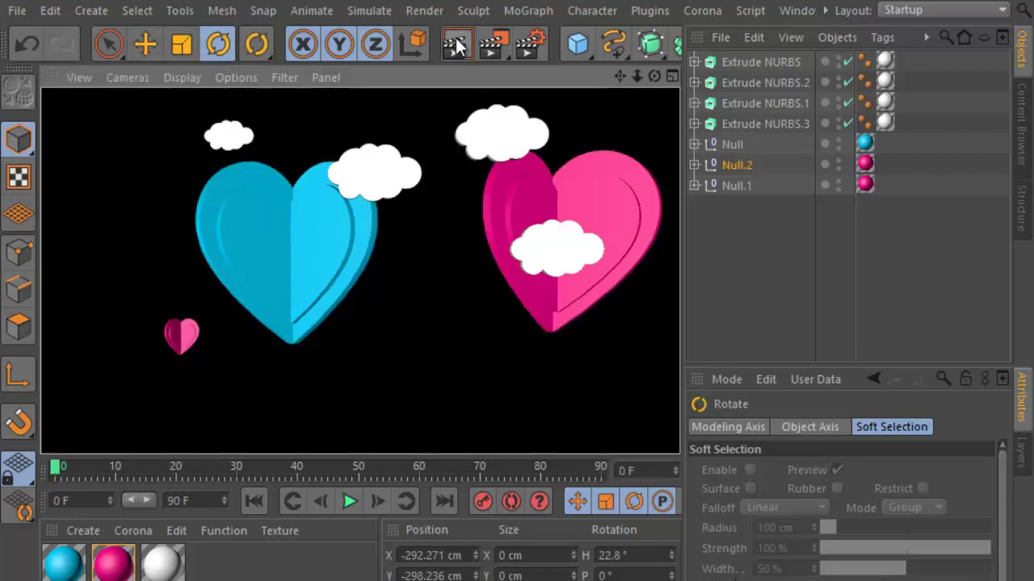
drag(624, 80, 692, 116)
click(705, 169)
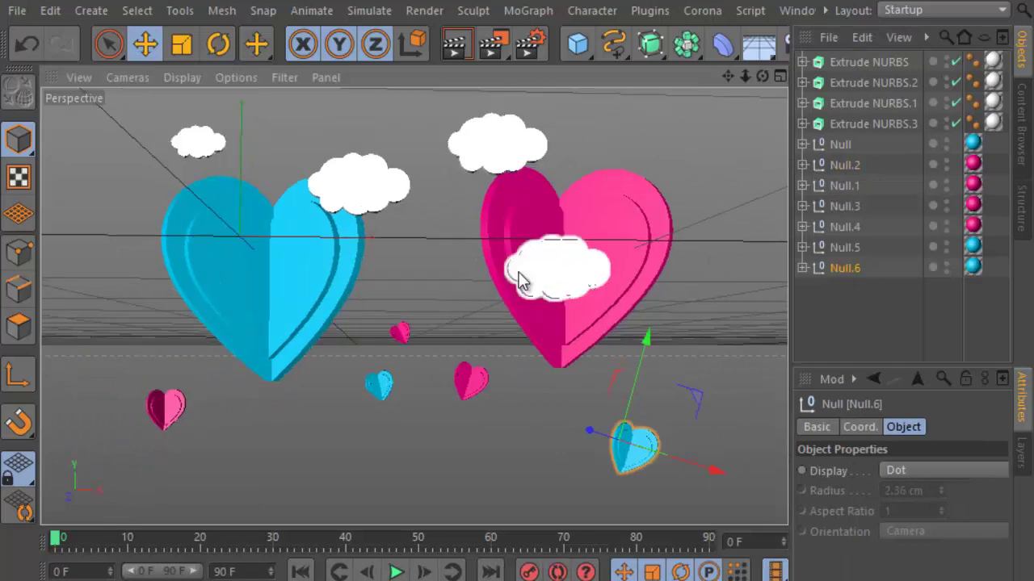
click(442, 53)
click(430, 170)
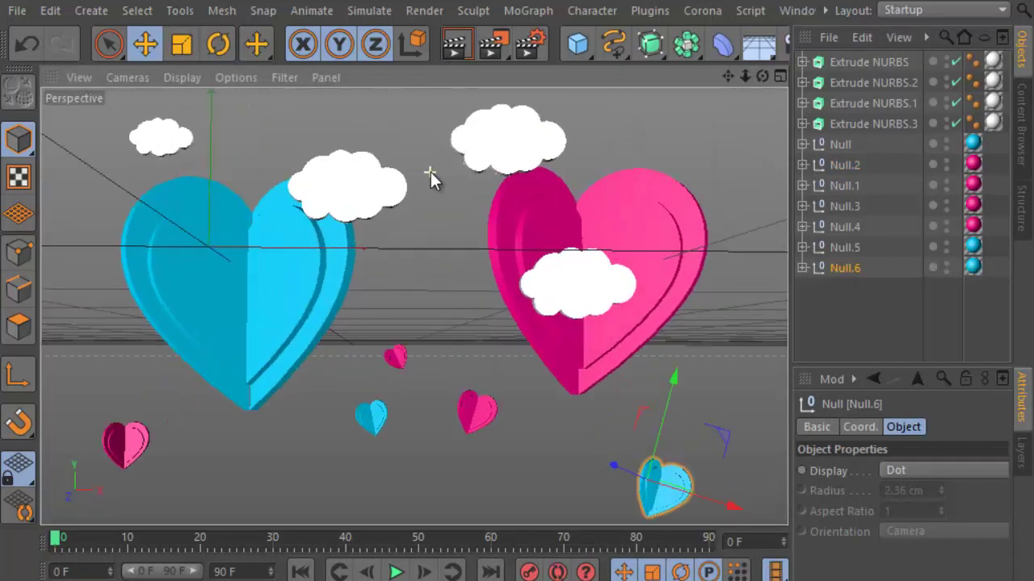
scroll(431, 172, up, 2)
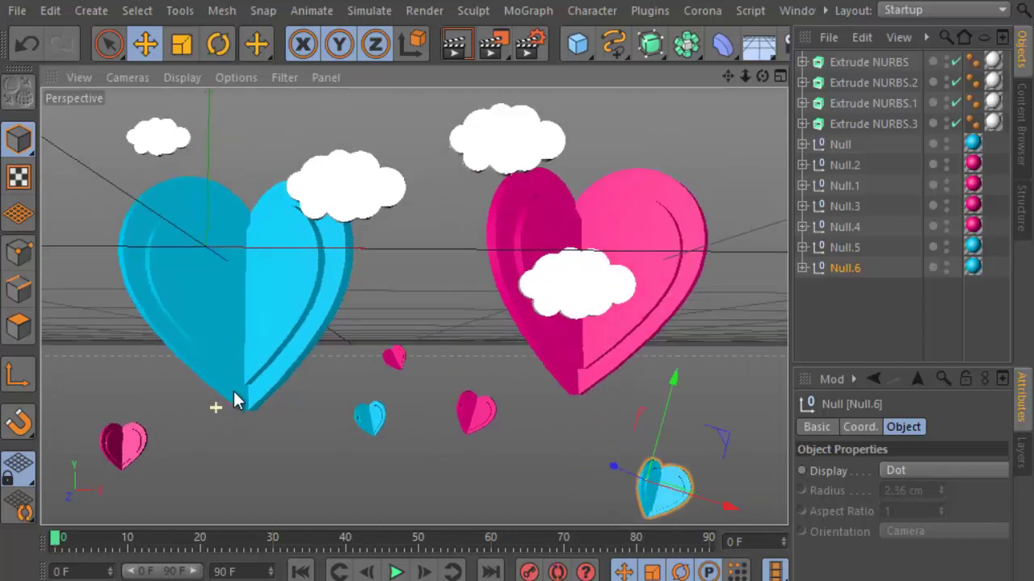
drag(728, 76, 518, 358)
scroll(515, 350, down, 2)
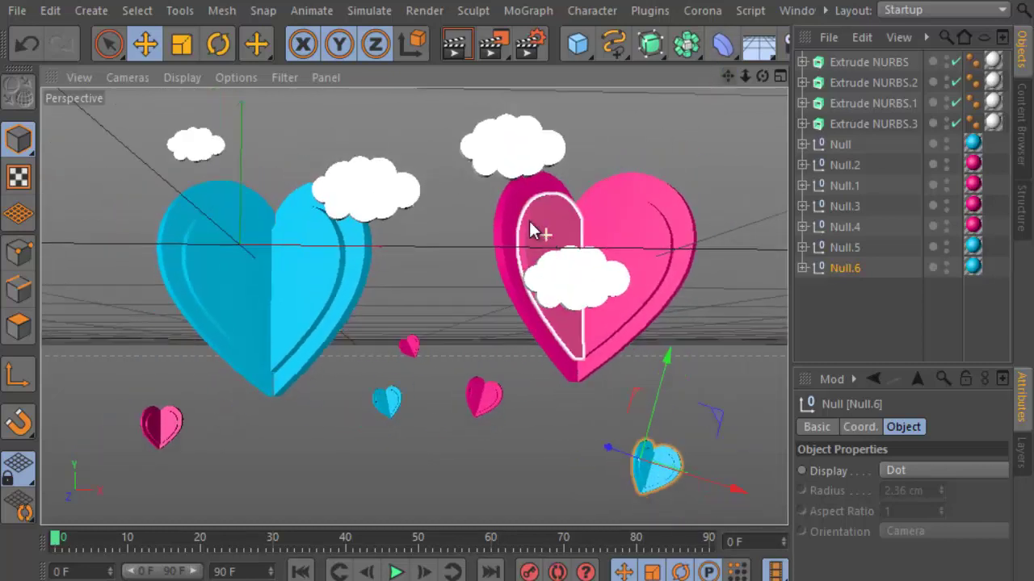
click(454, 44)
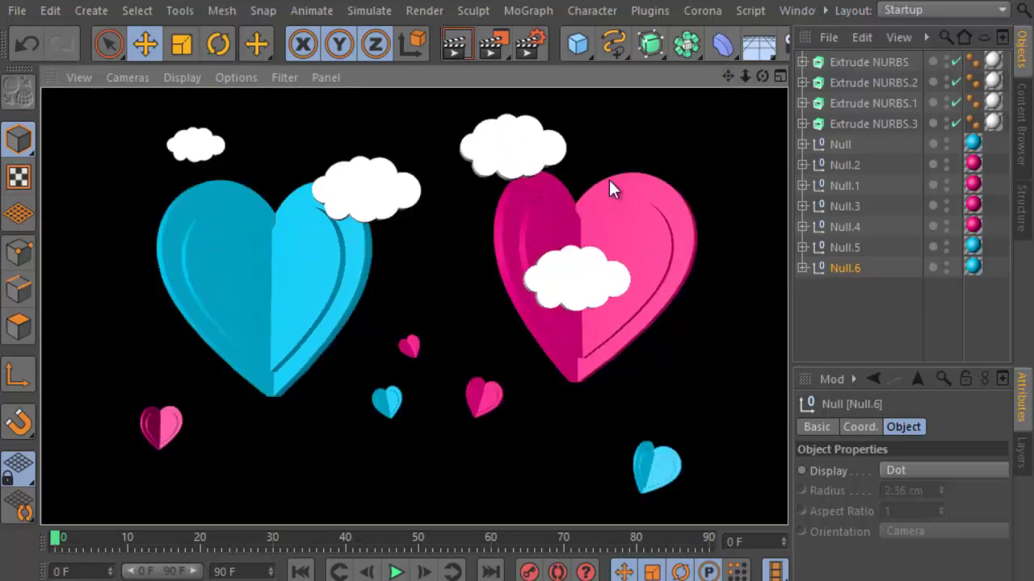
click(661, 119)
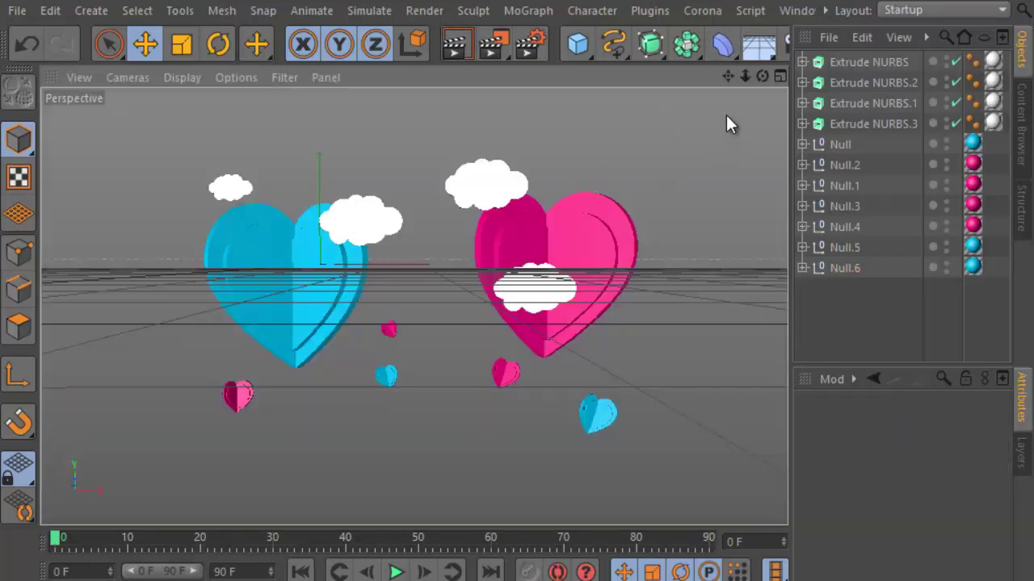
Add a Plane, stand it upright facing the camera, and push it behind the hearts
click(577, 45)
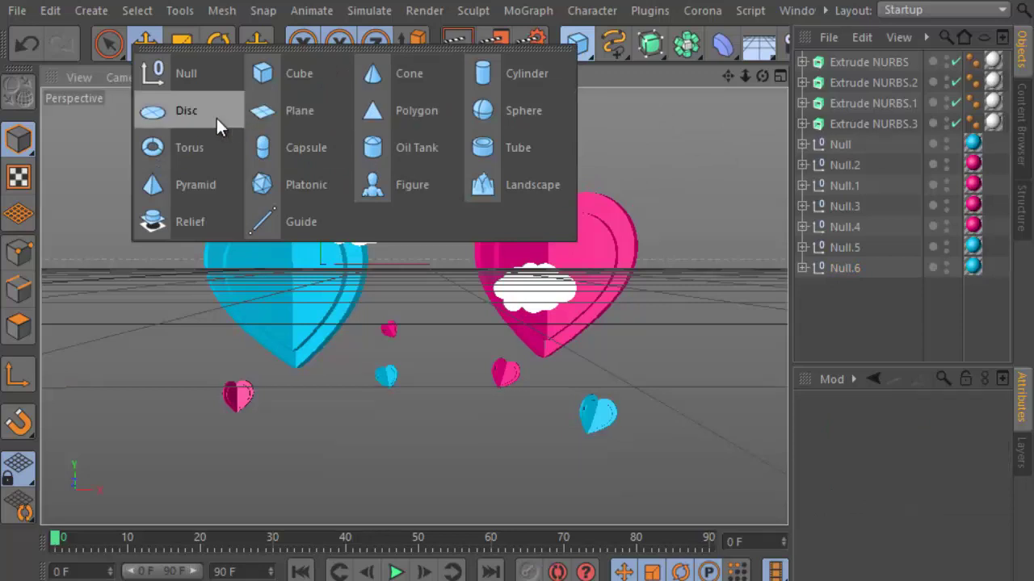
click(262, 108)
alt+drag(286, 126, 634, 315)
click(941, 553)
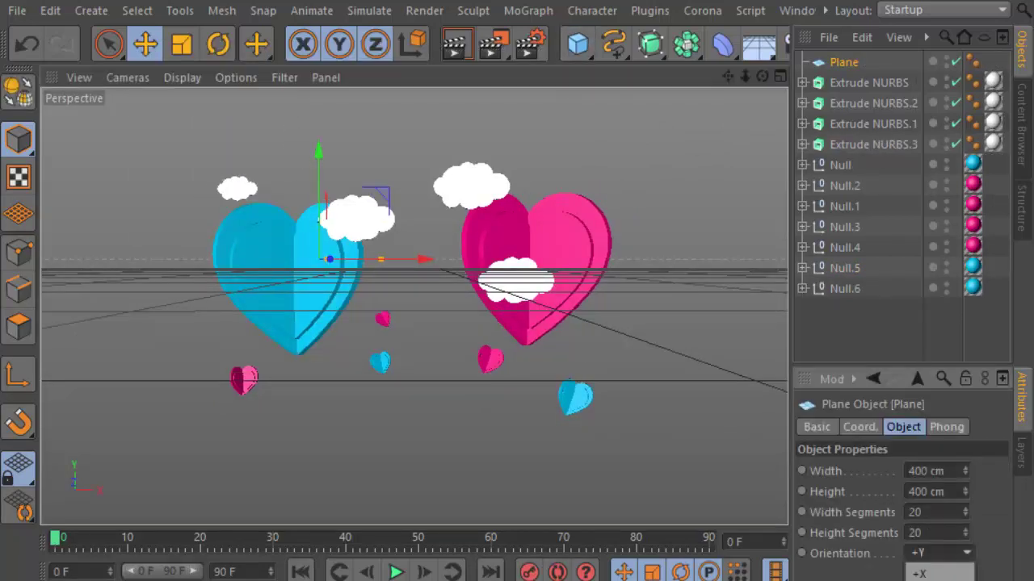
click(937, 570)
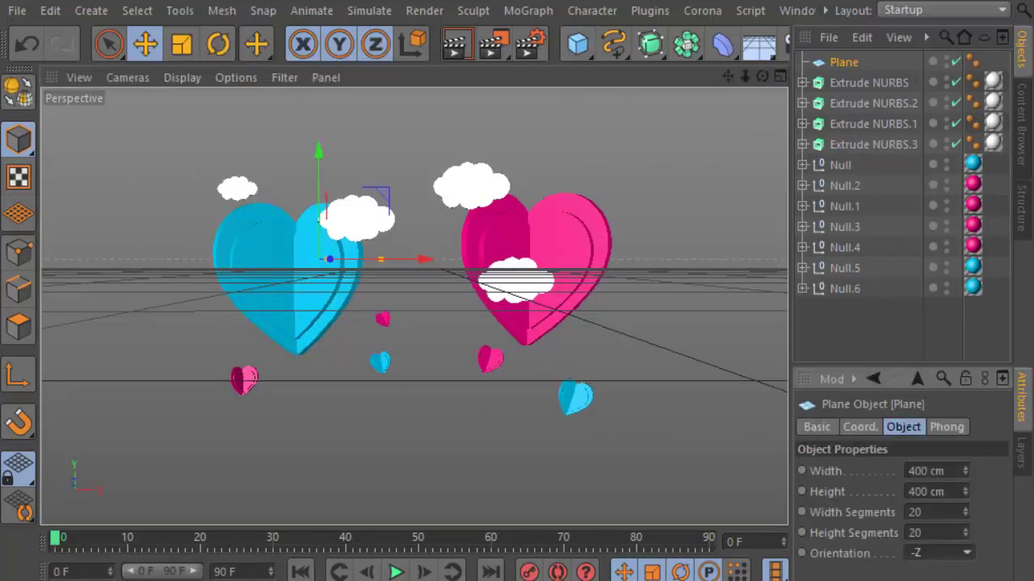
middle_click(692, 143)
scroll(274, 400, down, 3)
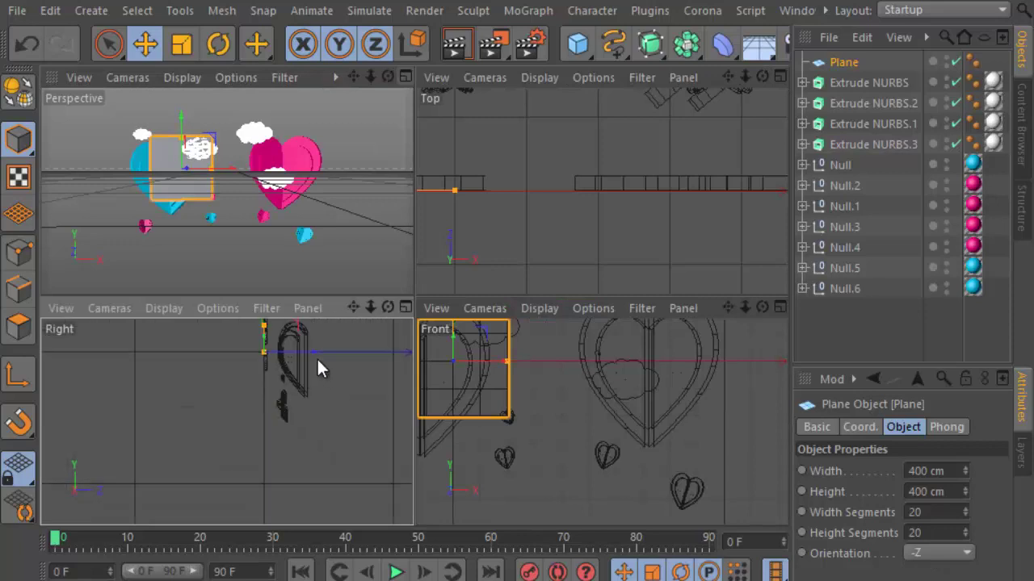
mouse_move(329, 350)
mouse_down()
mouse_move(384, 355)
mouse_move(373, 345)
mouse_up()
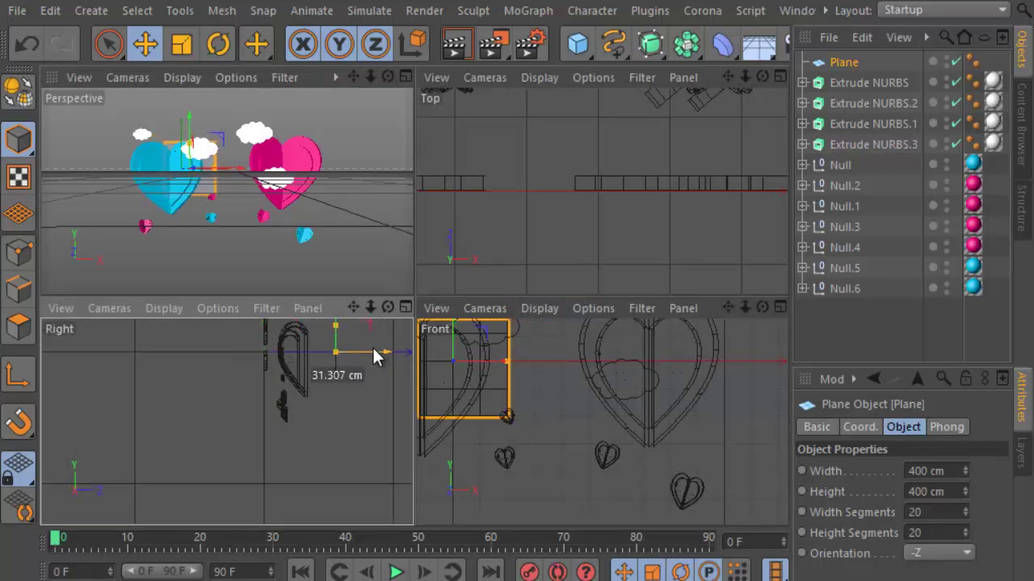
middle_click(363, 145)
Set the plane's height to 2500 cm
drag(947, 472, 903, 469)
text(1000)
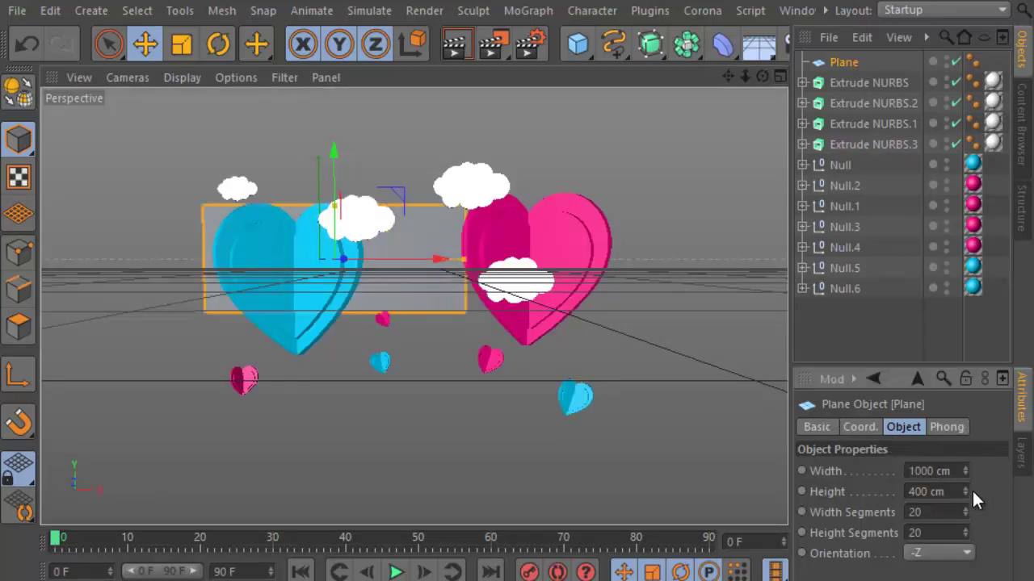
drag(961, 491, 882, 494)
text(1)
text(000)
key(Return)
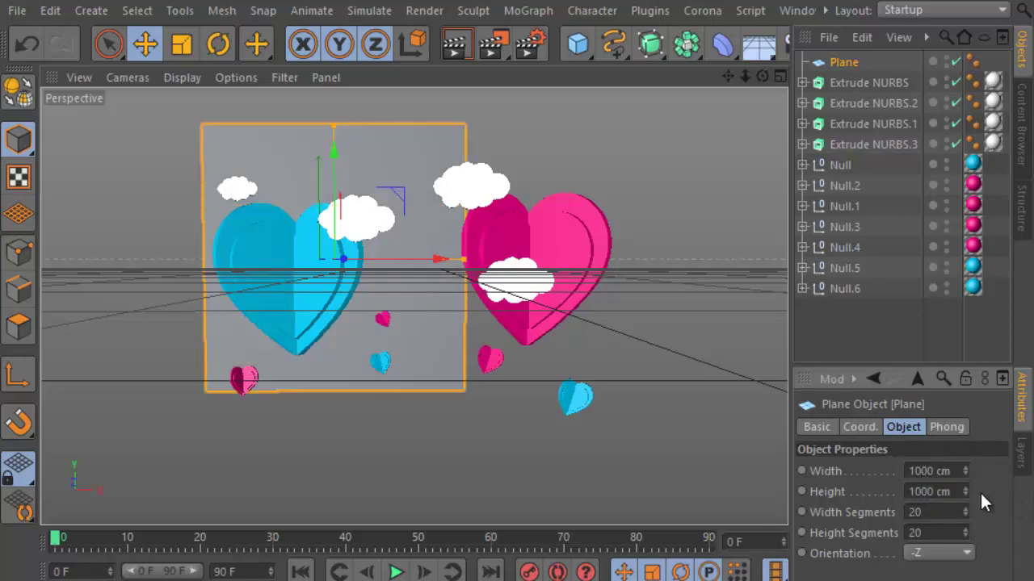
drag(948, 495, 860, 491)
text(2000)
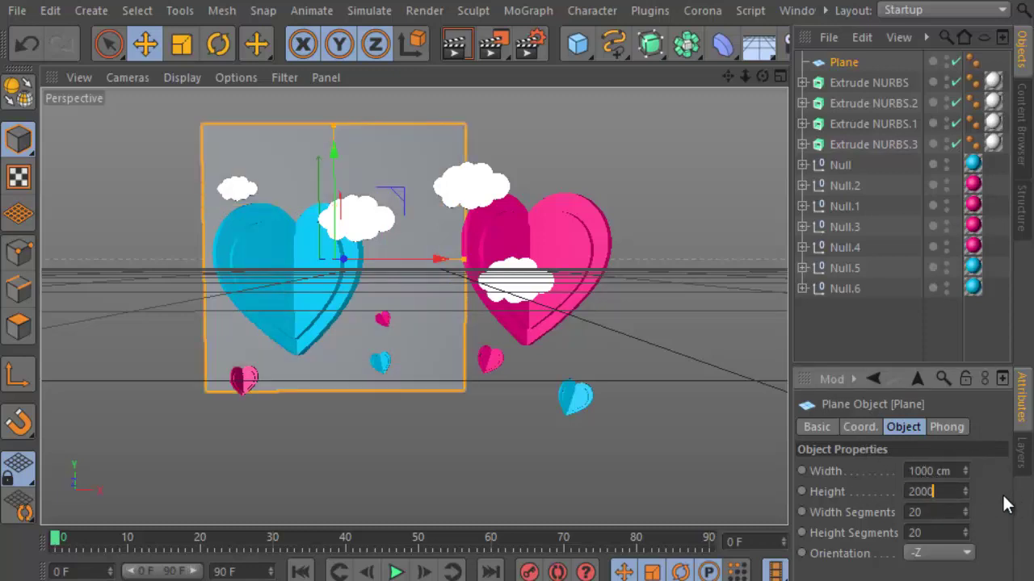
key(Return)
drag(936, 490, 835, 492)
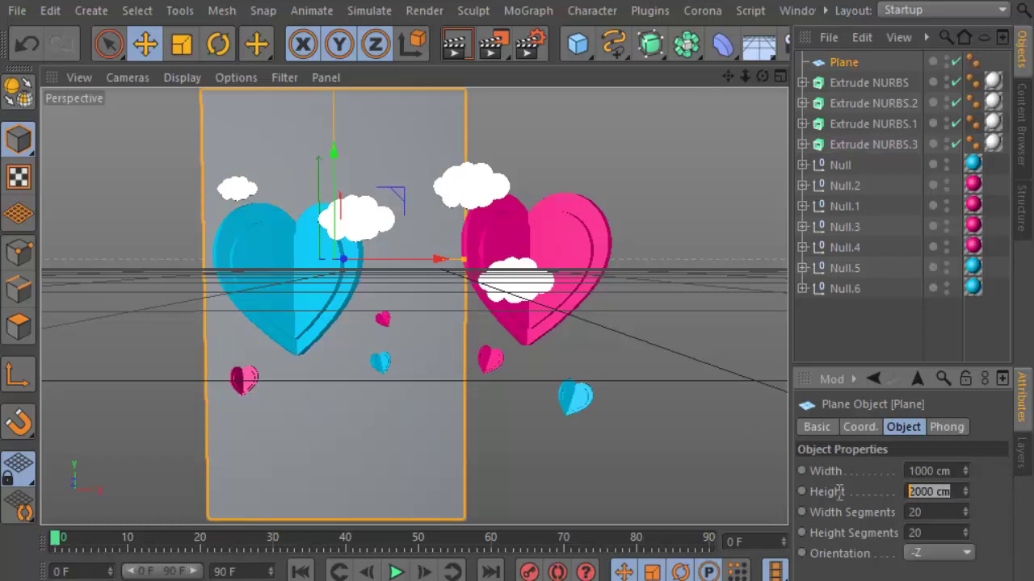
text(15)
key(BackSpace)
key(BackSpace)
text(2500)
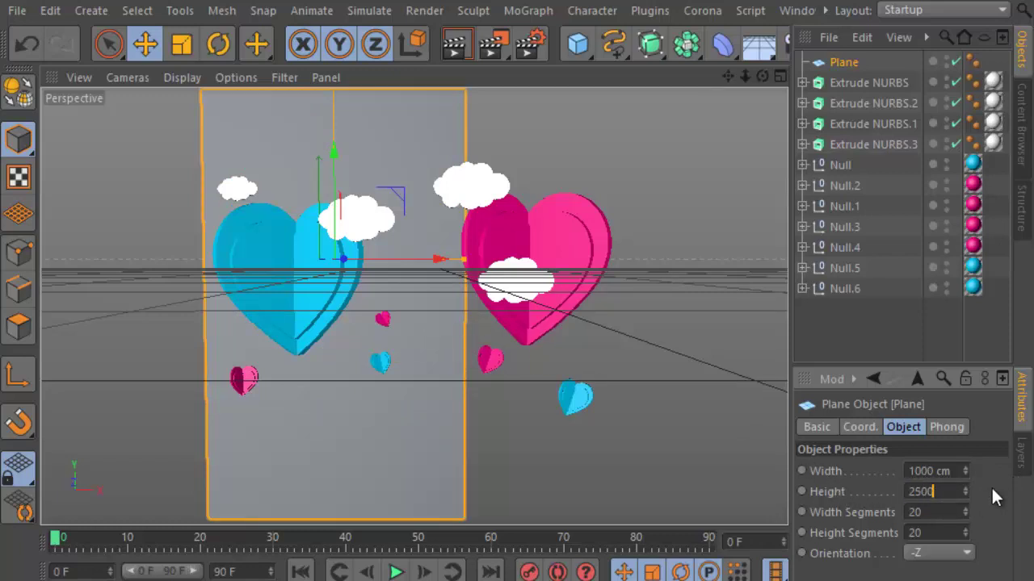
key(Return)
Set the plane's width to 2000 cm and shift it left and slightly down
scroll(381, 312, down, 2)
scroll(380, 311, down, 2)
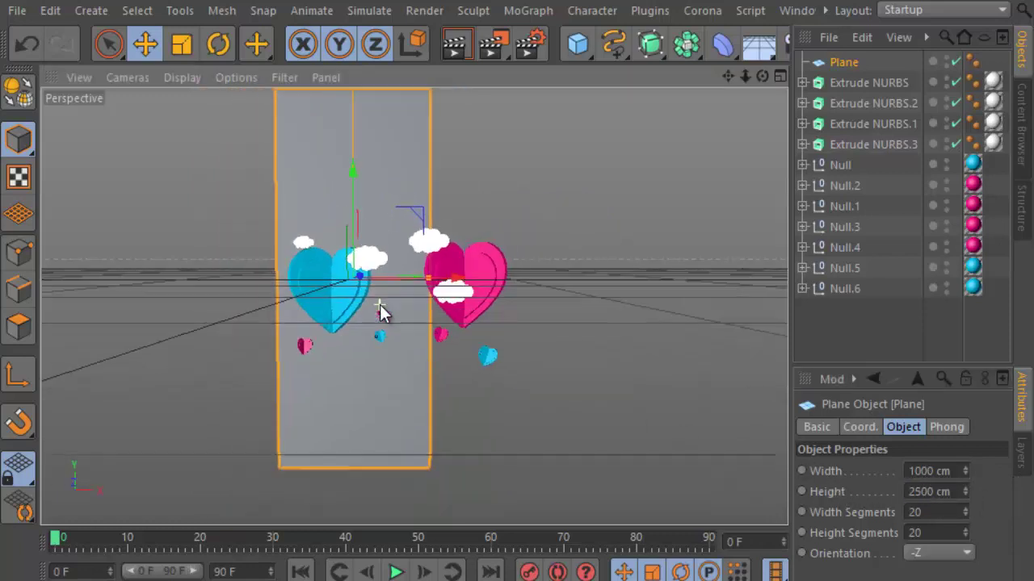
scroll(376, 311, down, 2)
scroll(376, 311, up, 3)
double_click(945, 473)
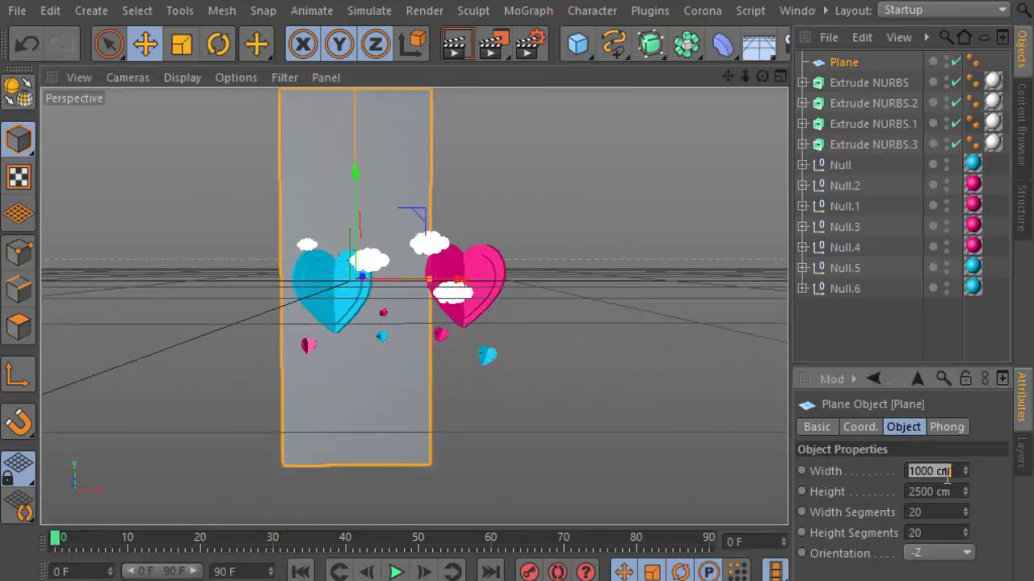
text(2000)
key(Return)
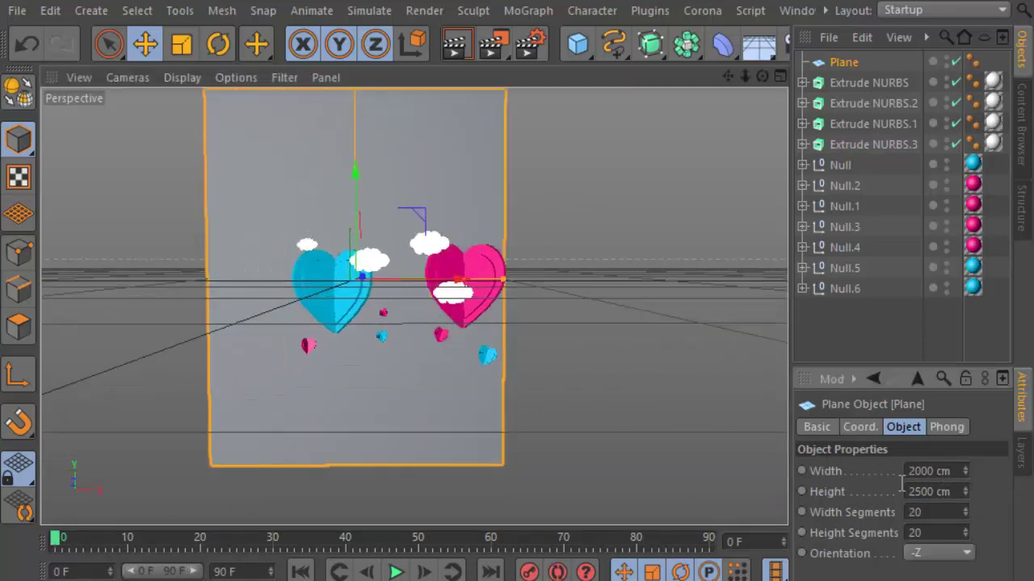
drag(303, 282, 286, 281)
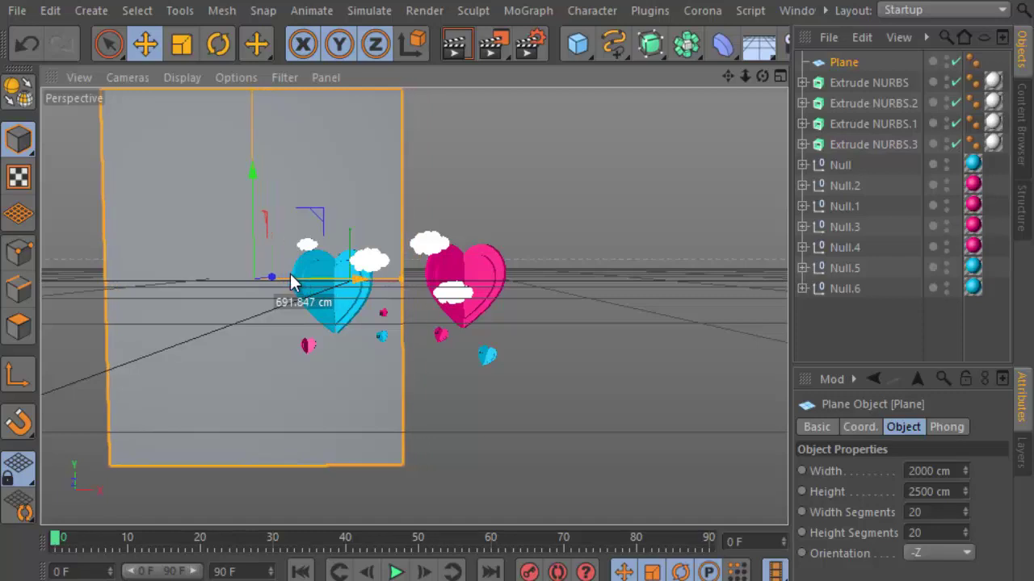
drag(250, 185, 249, 196)
scroll(325, 210, up, 1)
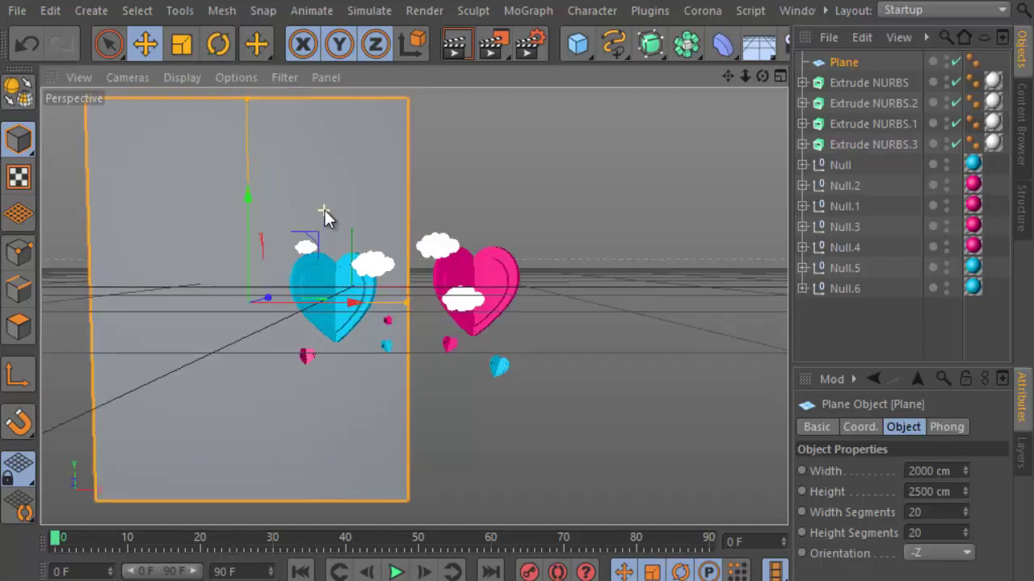
scroll(325, 210, up, 1)
Duplicate the backdrop plane as Plane.1 and slide it right of the hearts
ctrl+drag(816, 62, 824, 72)
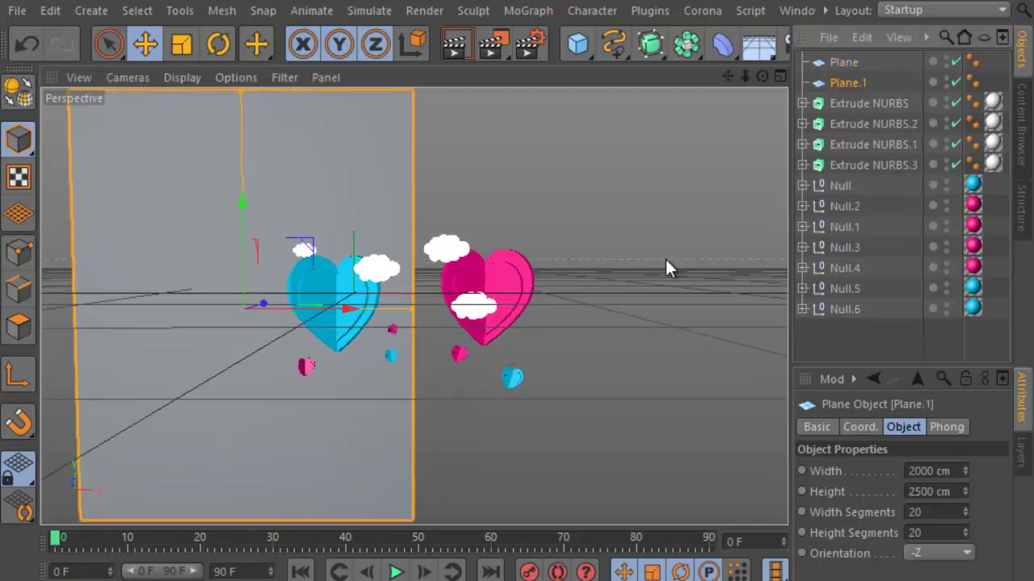
drag(365, 313, 655, 326)
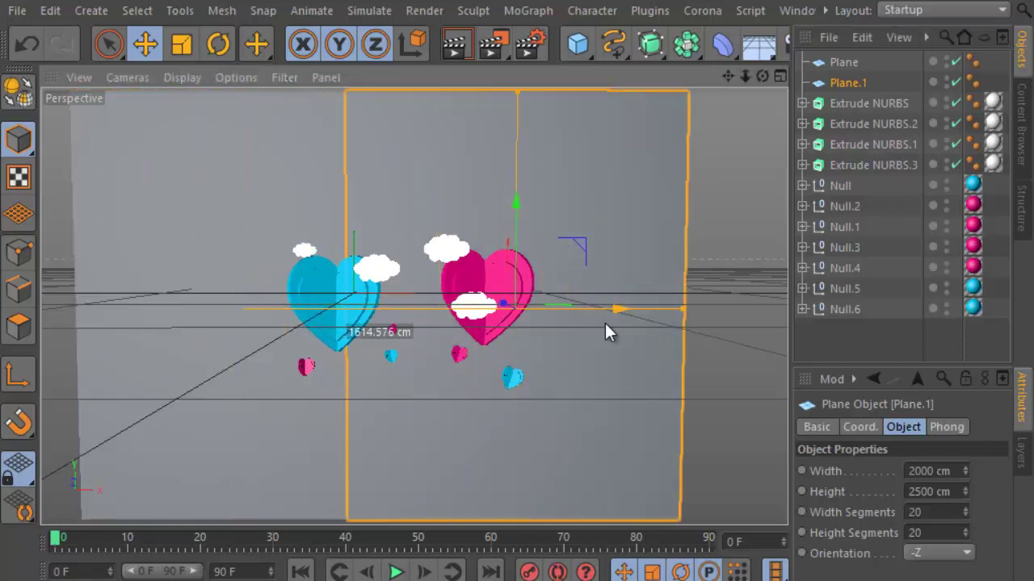
scroll(529, 433, down, 1)
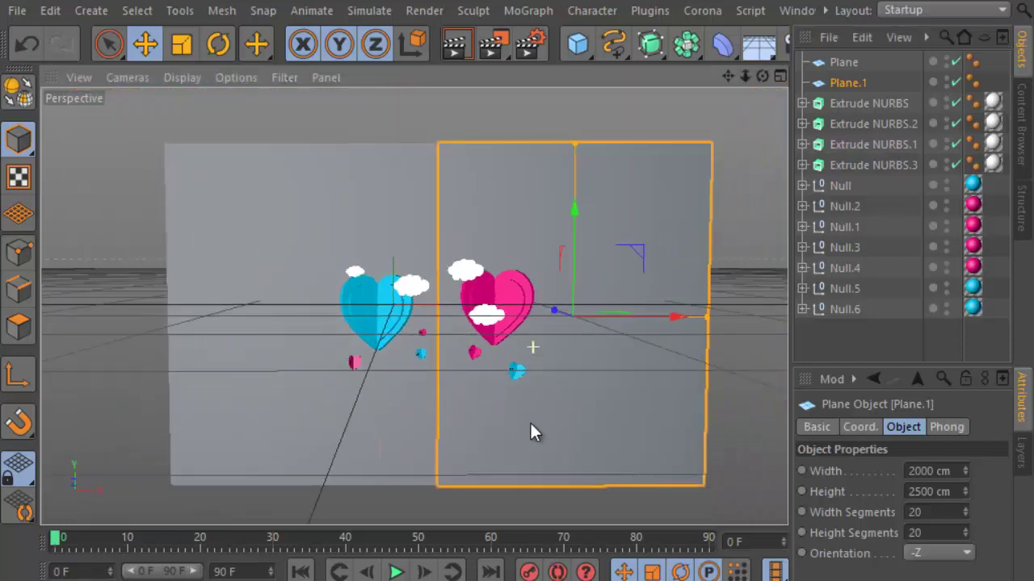
drag(533, 523, 565, 357)
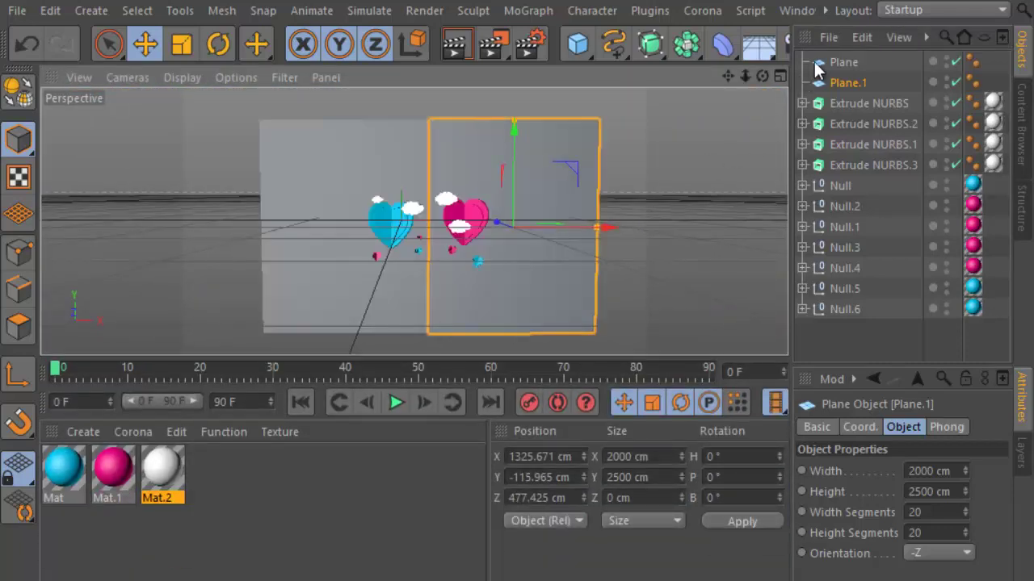
Rotate Plane to 40° heading and Plane.1 to -40° heading
click(840, 62)
click(729, 457)
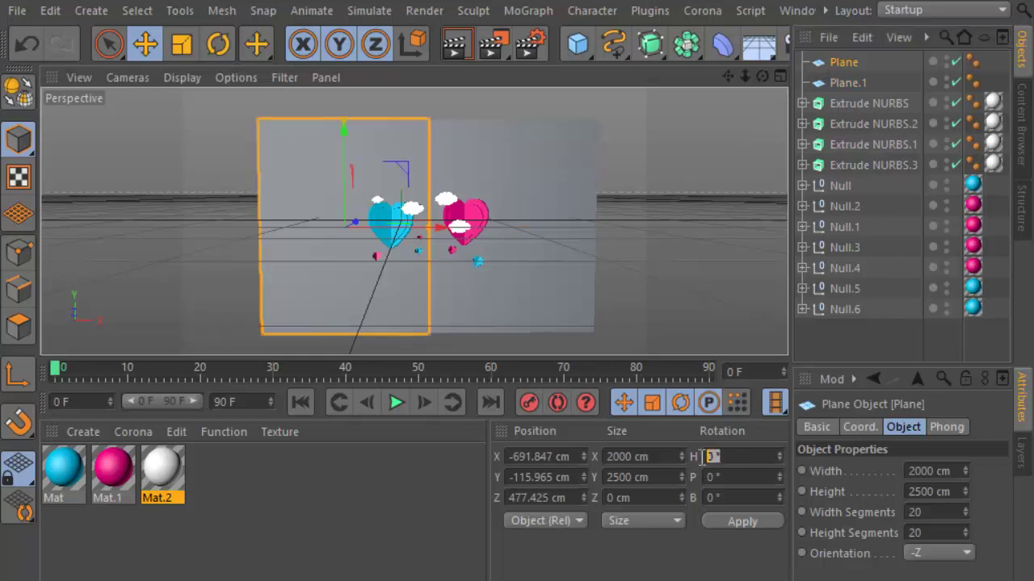
text(40)
click(745, 521)
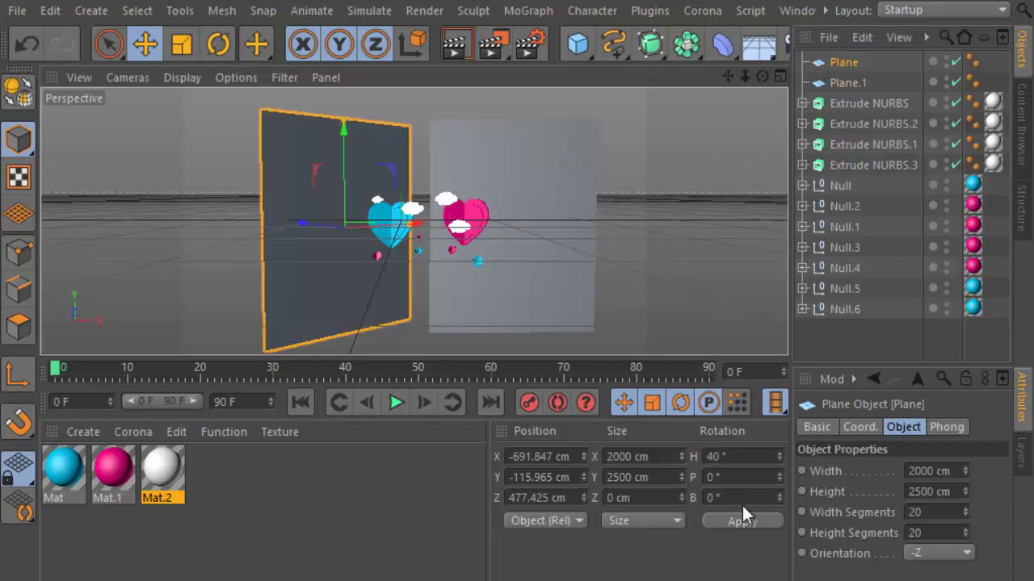
click(857, 85)
click(740, 456)
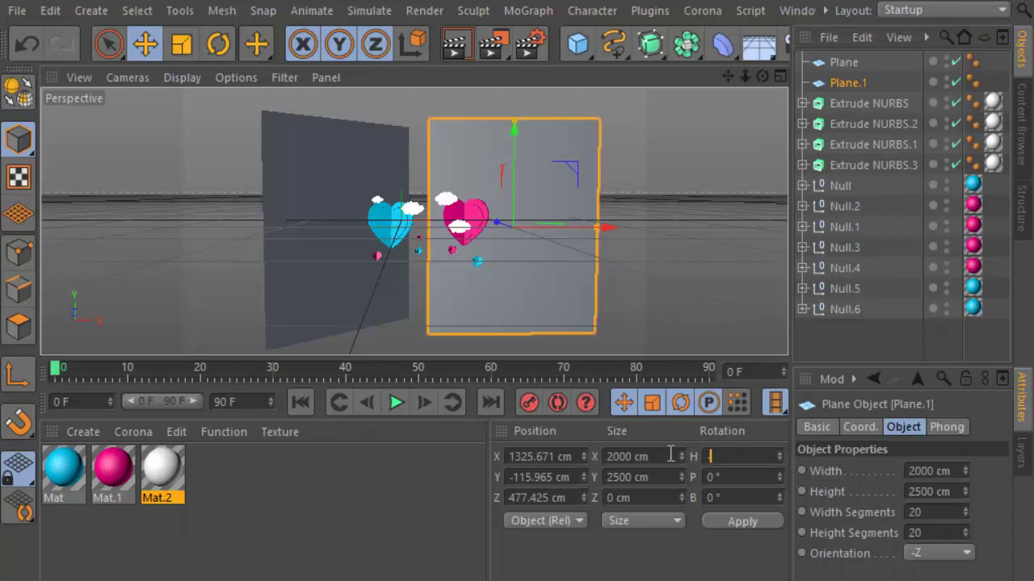
text(-40)
click(754, 518)
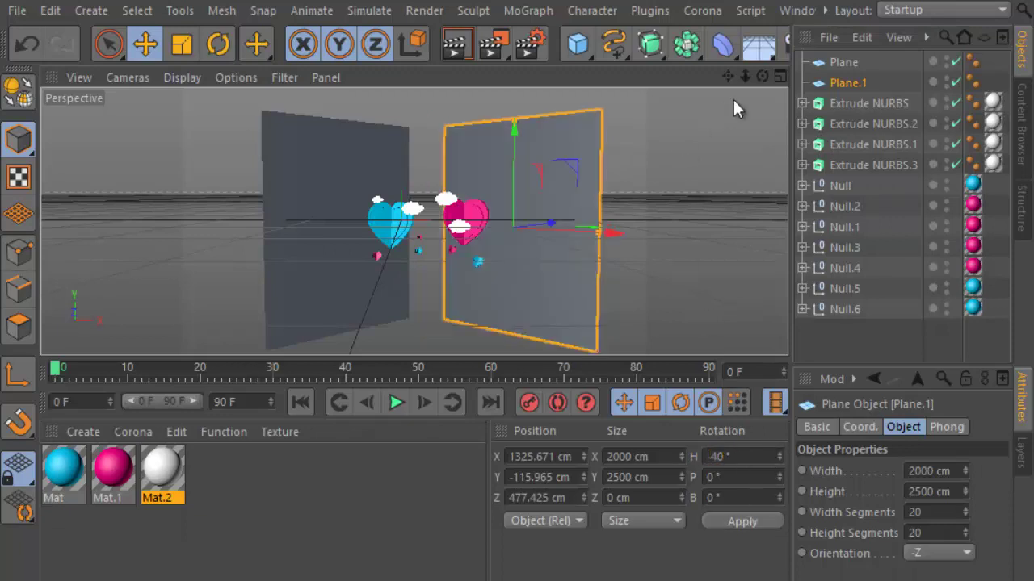
Slide Plane.1 toward Plane until the two panels meet in a V
alt+drag(517, 347, 517, 355)
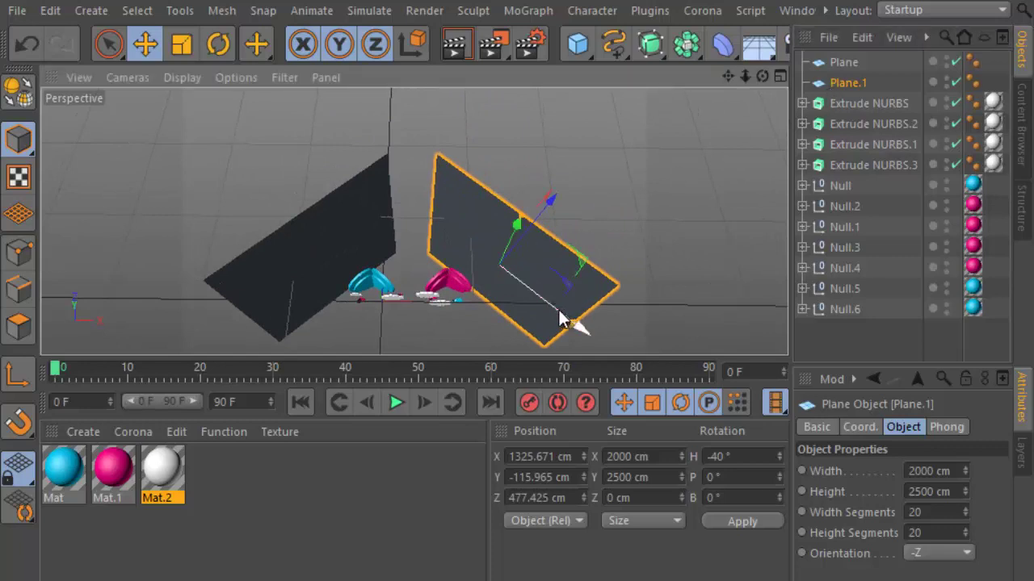
mouse_move(563, 319)
mouse_down()
mouse_move(531, 295)
mouse_move(508, 185)
mouse_move(501, 208)
mouse_move(500, 198)
mouse_up()
drag(760, 77, 517, 350)
Preview a render of the folded backdrop and orbit around the planes
click(459, 43)
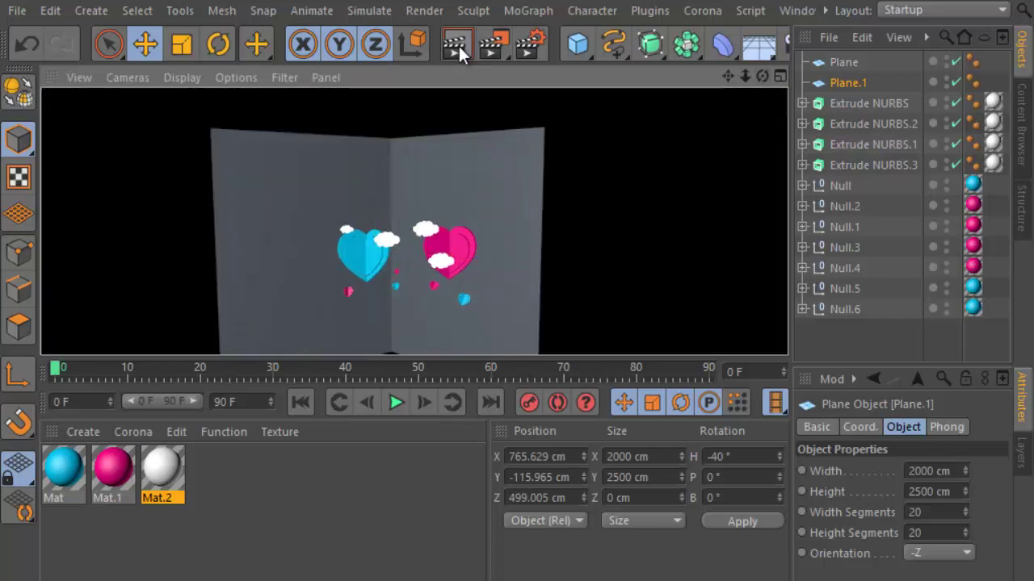
alt+drag(446, 124, 713, 84)
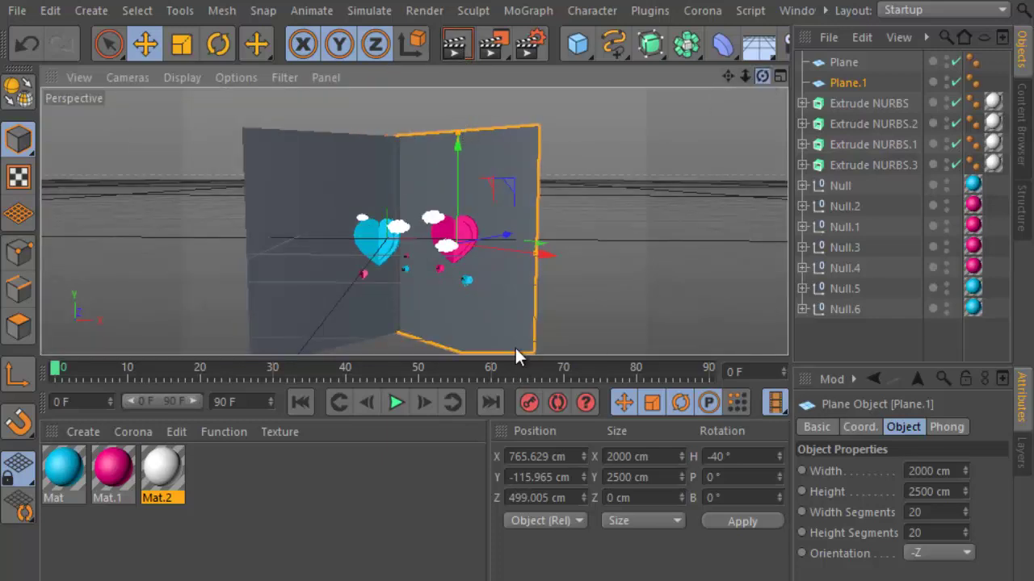
drag(514, 348, 517, 353)
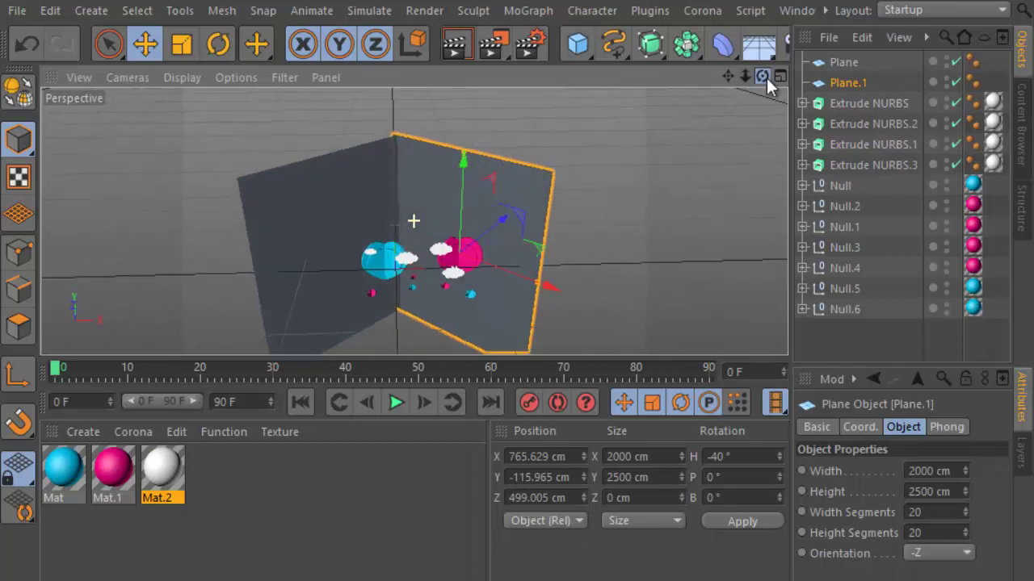
Scale Plane and Plane.1 together up to about 155%
click(844, 63)
ctrl+click(847, 83)
key(s)
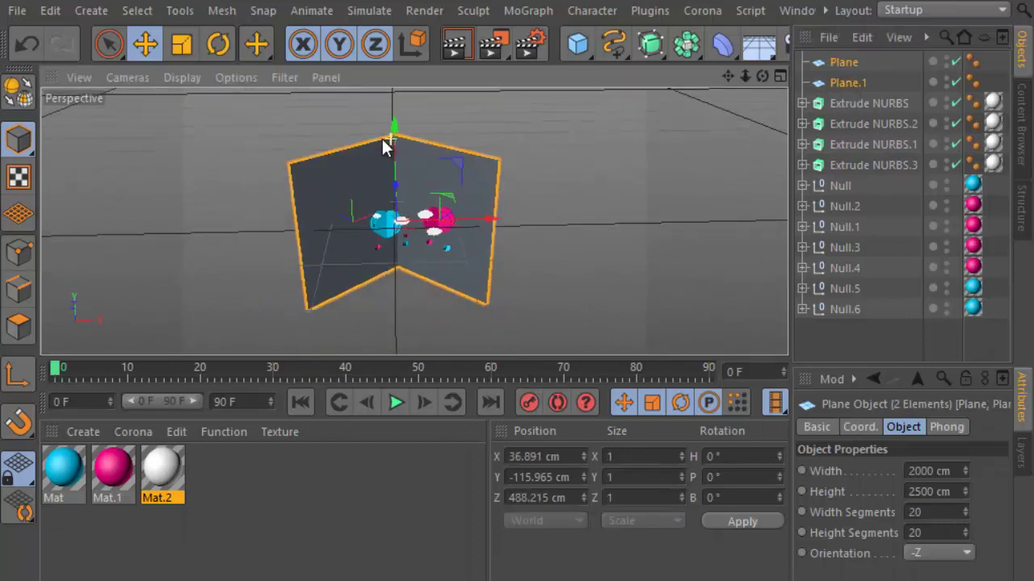
key(t)
drag(581, 203, 534, 195)
mouse_move(768, 75)
mouse_down()
mouse_move(518, 351)
mouse_move(627, 176)
mouse_move(710, 96)
mouse_up()
key(o)
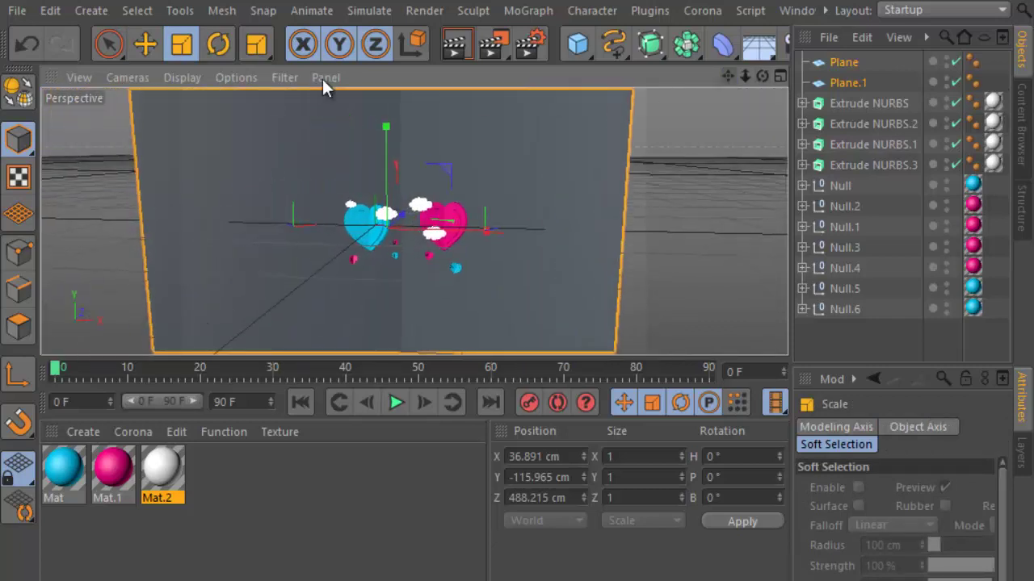
Slide both planes right to X 80.998 cm behind the hearts
click(145, 44)
drag(480, 234, 555, 250)
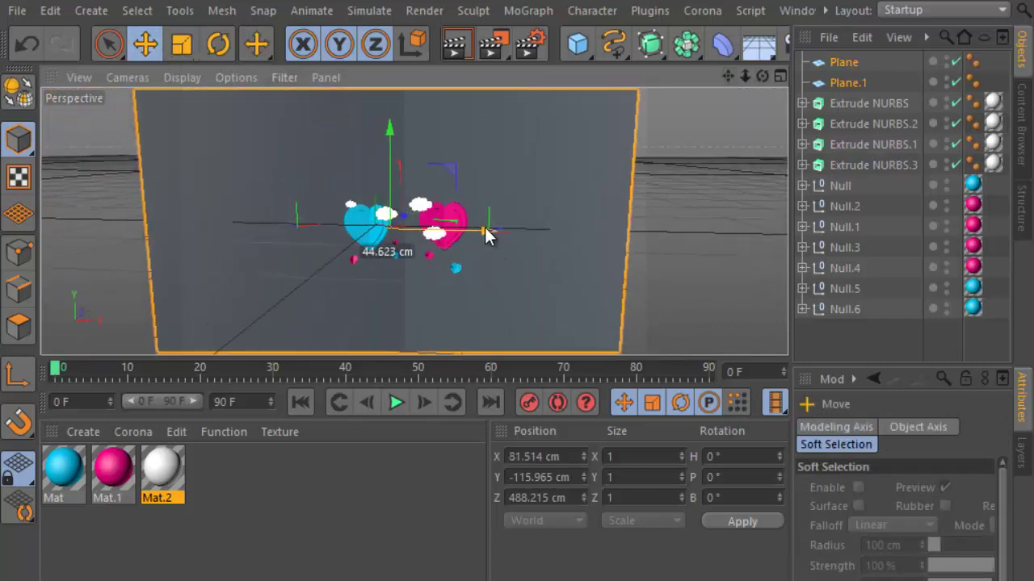
click(679, 263)
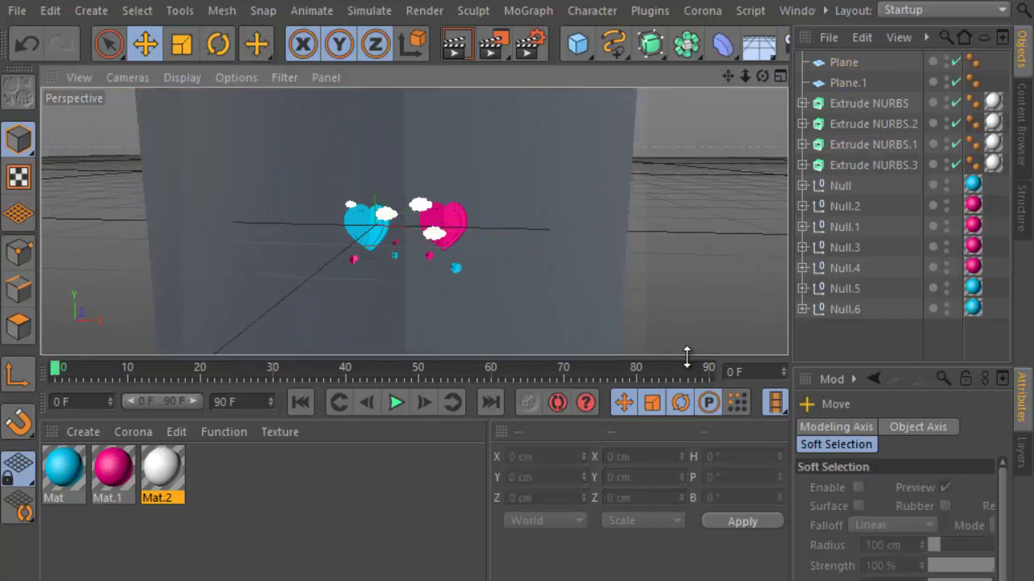
Frame the hearts and clouds close up and render a preview
drag(699, 428, 702, 578)
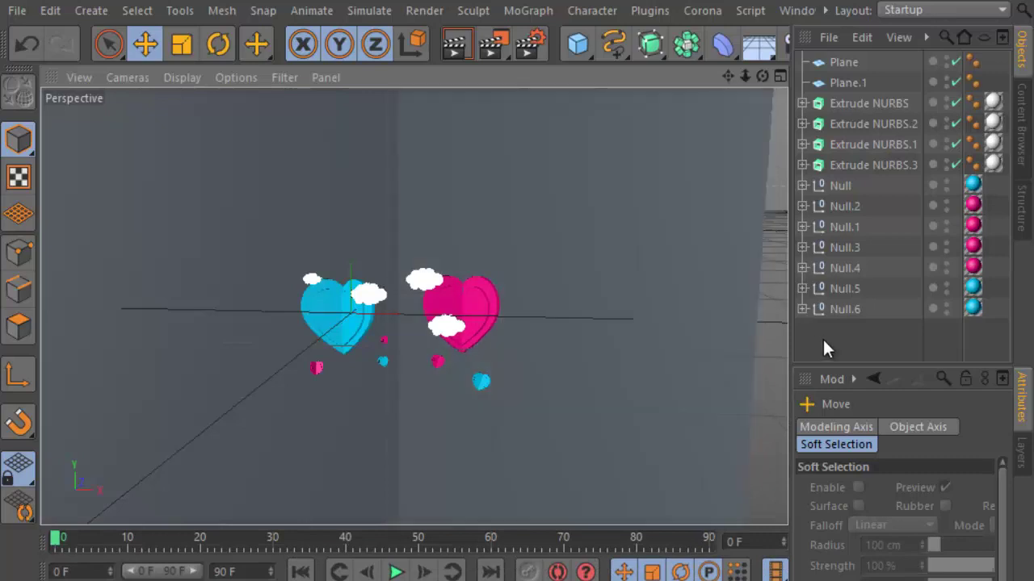
alt+drag(522, 364, 523, 360)
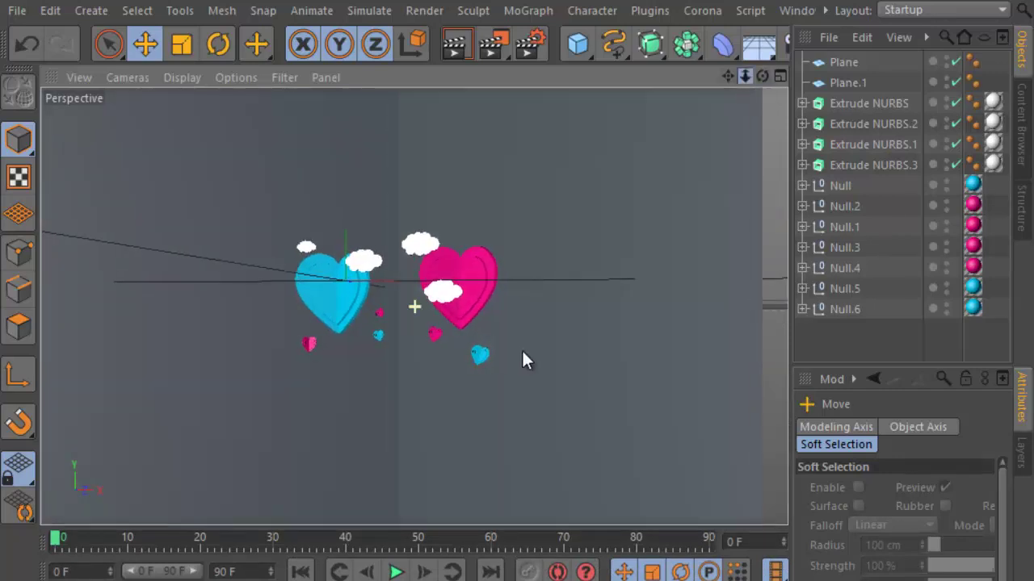
scroll(523, 361, up, 5)
drag(735, 79, 525, 358)
drag(735, 81, 701, 87)
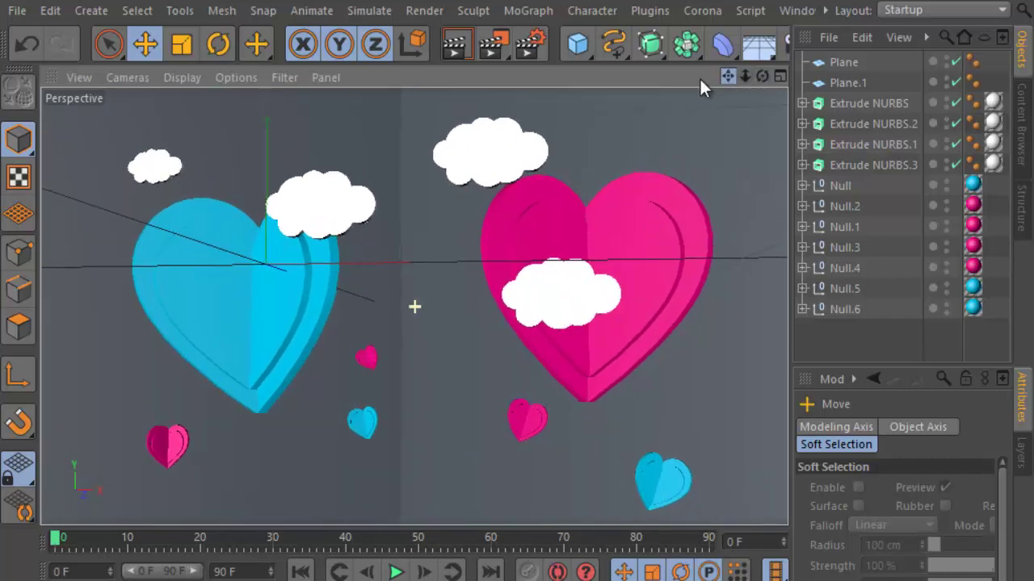
click(455, 48)
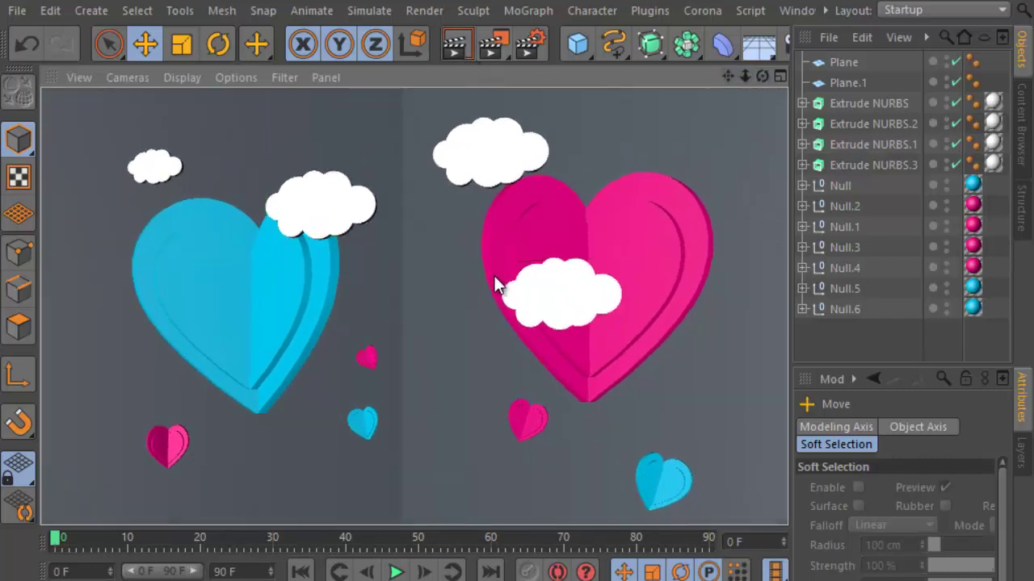
Duplicate the magenta material as Mat.3 and colour it light pink (R 255, G 195, B 229)
drag(461, 527, 461, 396)
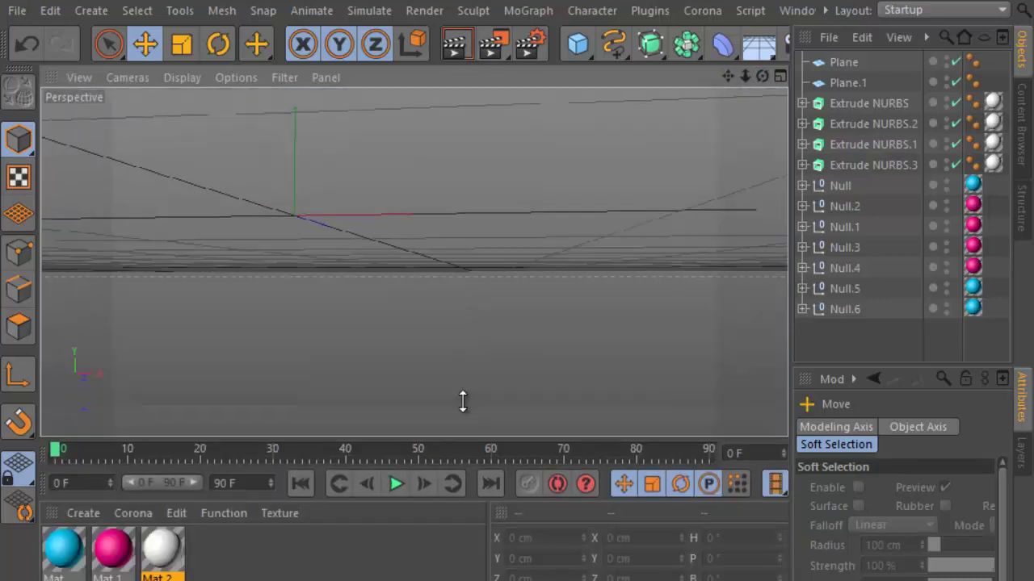
drag(162, 508, 201, 507)
double_click(201, 507)
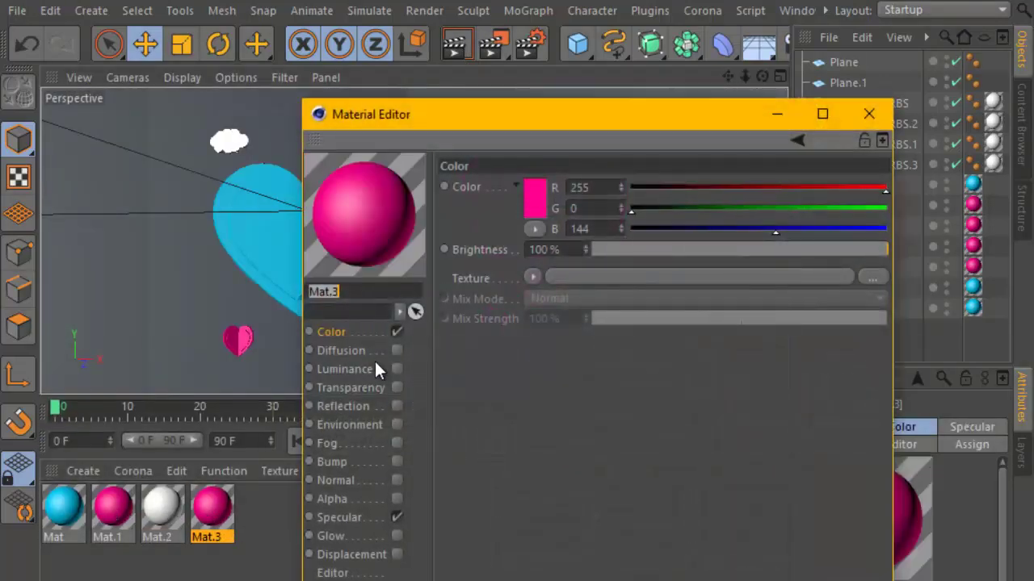
click(529, 197)
mouse_move(498, 140)
mouse_down()
mouse_move(465, 117)
mouse_move(452, 123)
mouse_up()
click(499, 287)
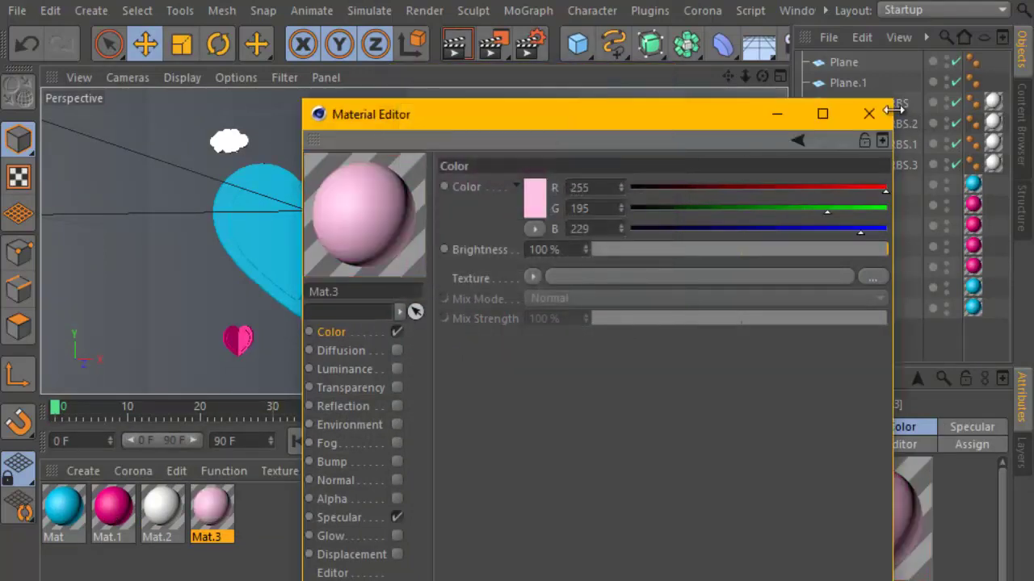
click(868, 113)
click(841, 64)
ctrl+click(844, 83)
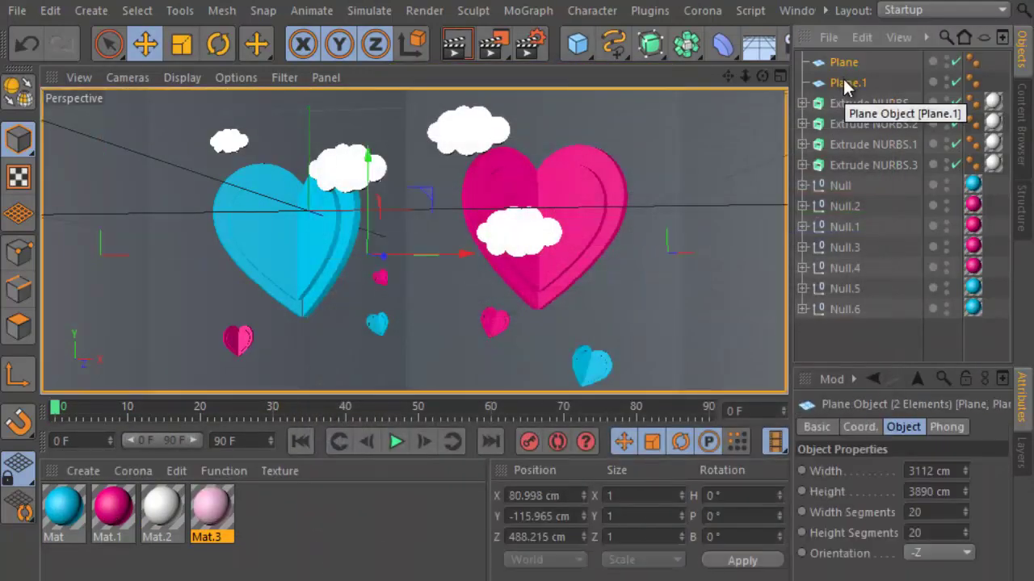
Group the planes into Null.7 with Mat.3 applied, and group Null through Null.6
key(alt+g)
drag(212, 511, 847, 59)
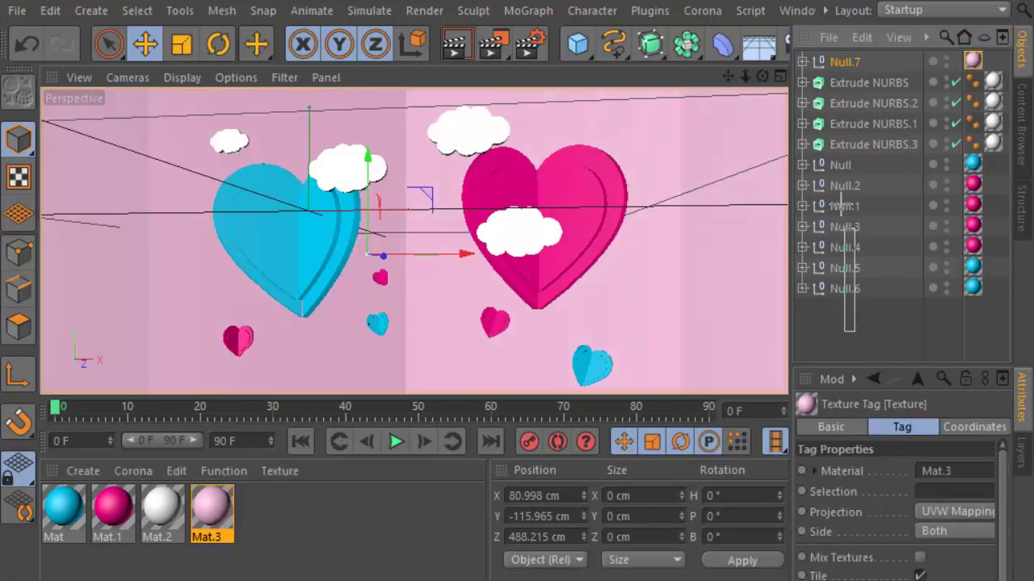
drag(841, 331, 835, 166)
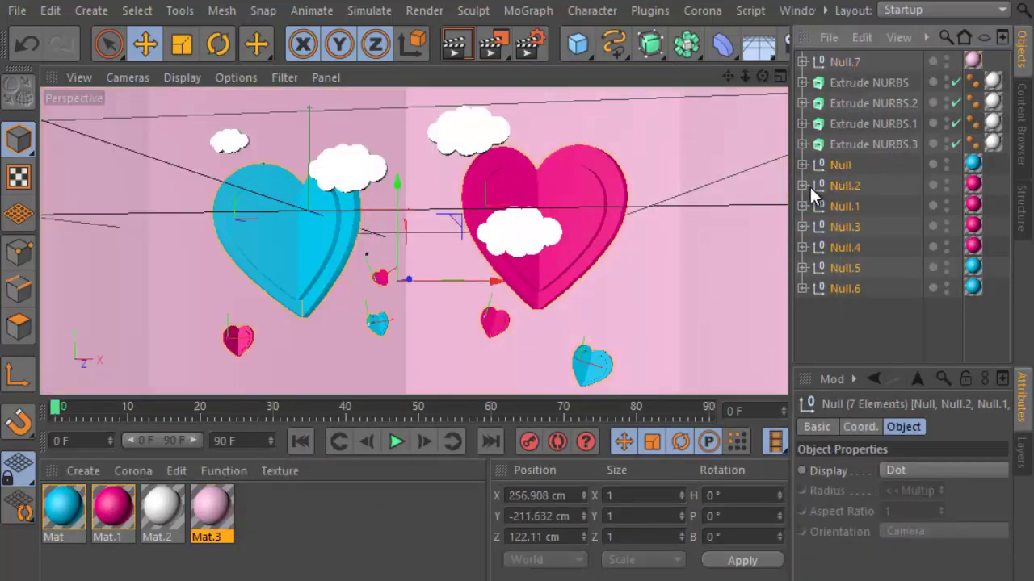
key(alt+g)
Group the cloud extrusions into their own null and reselect the backdrop group Null.7
click(868, 83)
shift+click(880, 143)
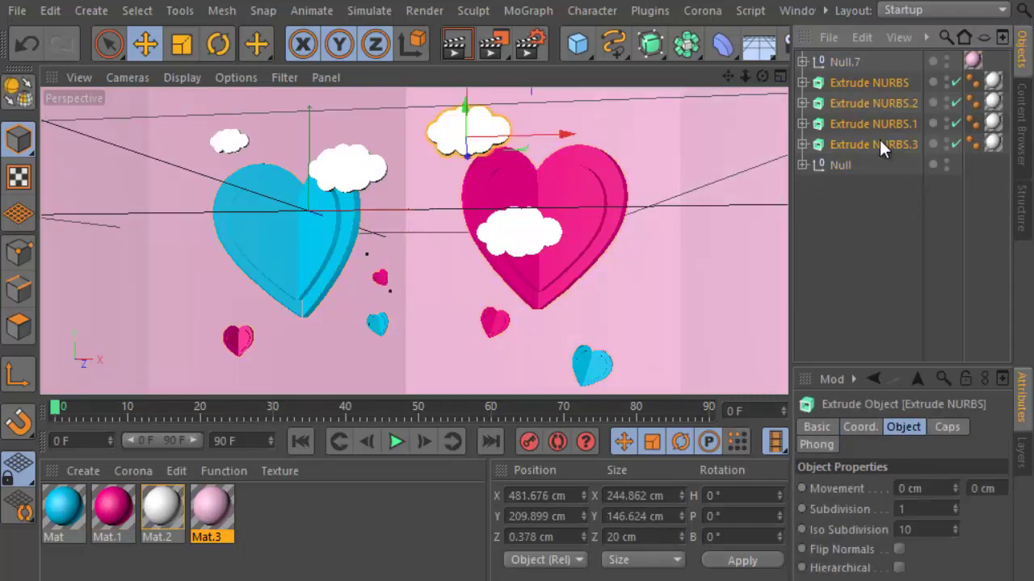
key(alt+g)
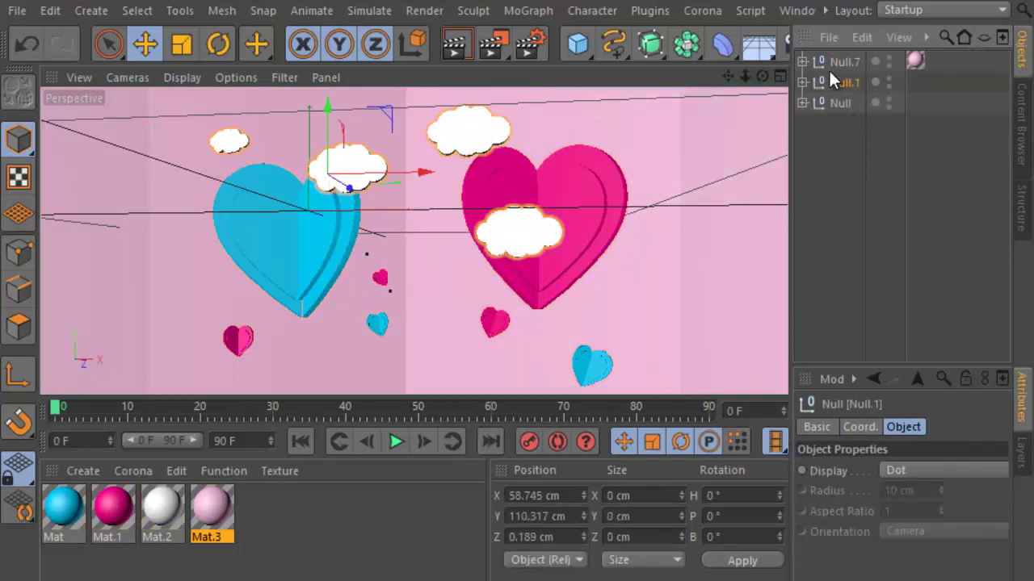
click(826, 60)
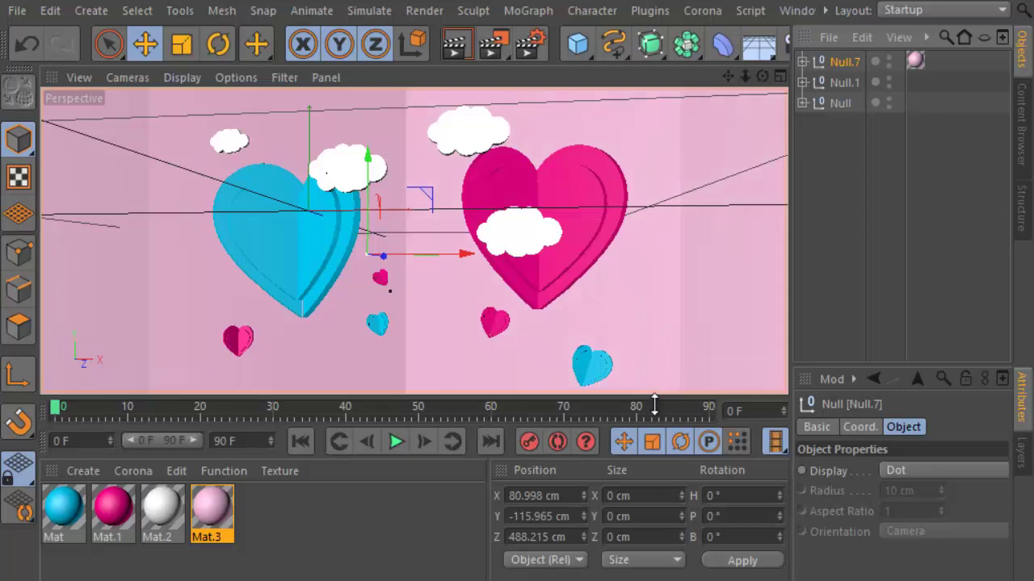
drag(652, 396, 661, 525)
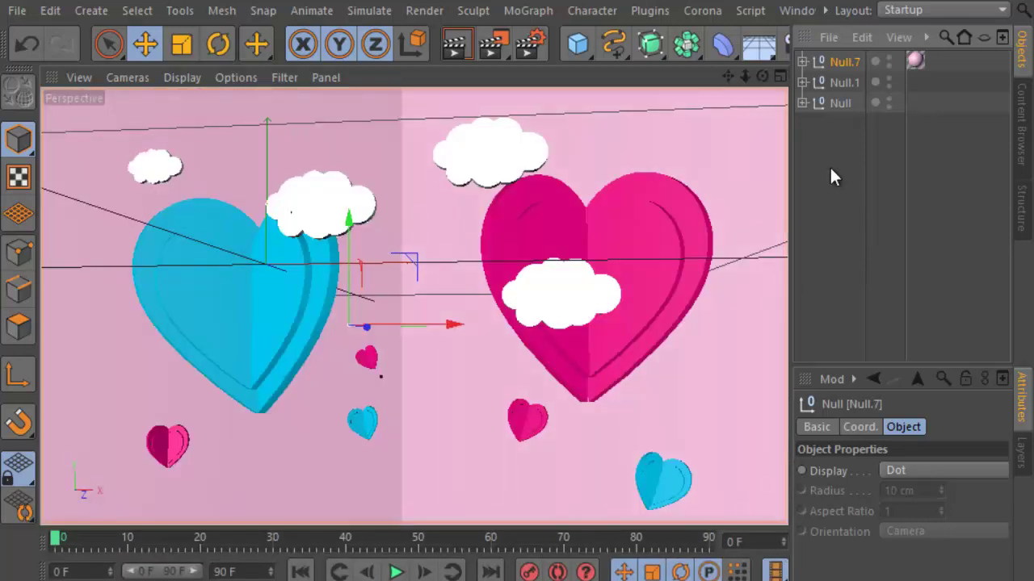
alt+drag(771, 77, 517, 351)
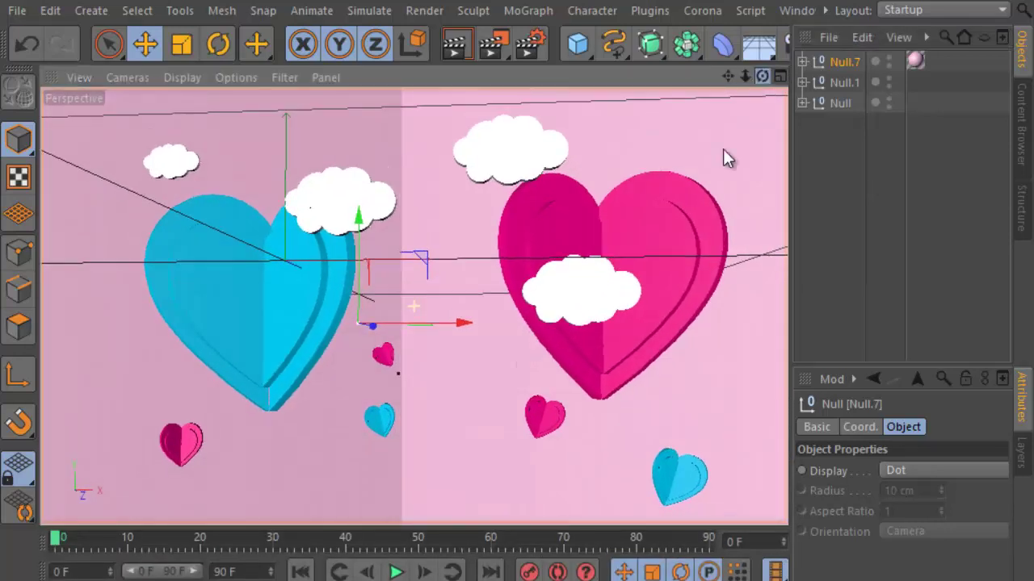
Lighten Mat.3 to R 255, G 204, B 233 and render a preview of the scene
double_click(915, 60)
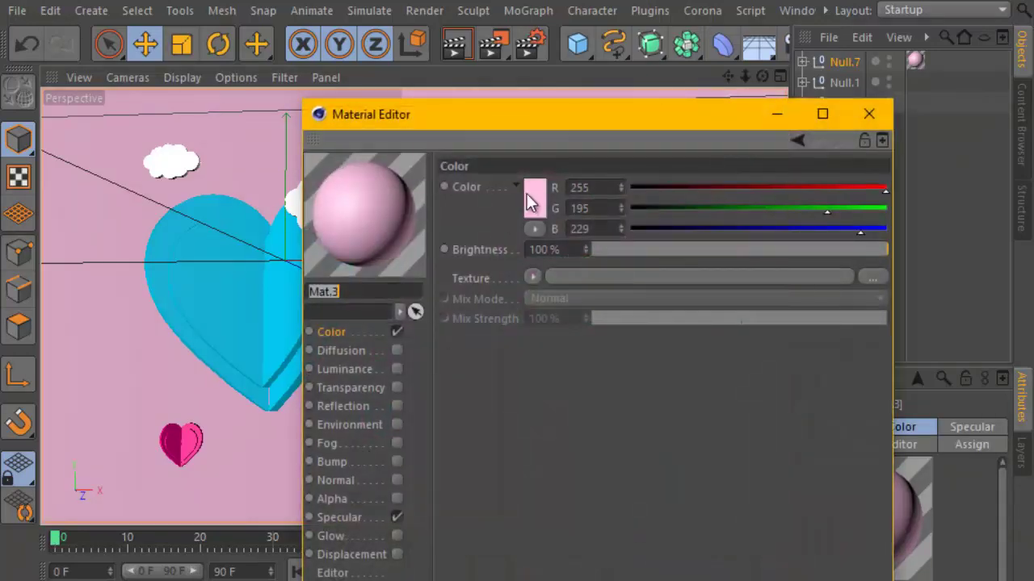
click(531, 202)
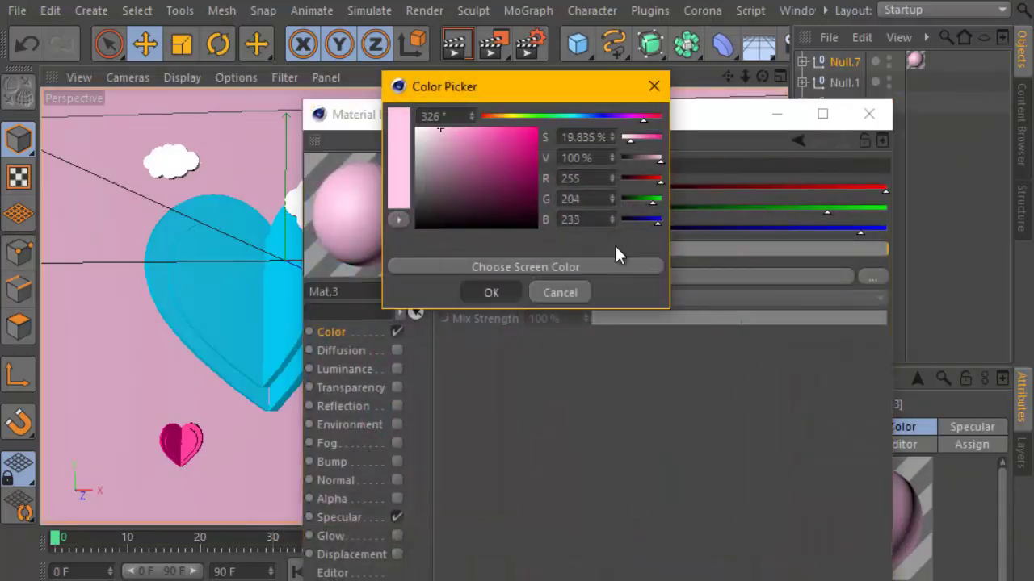
click(491, 292)
click(868, 114)
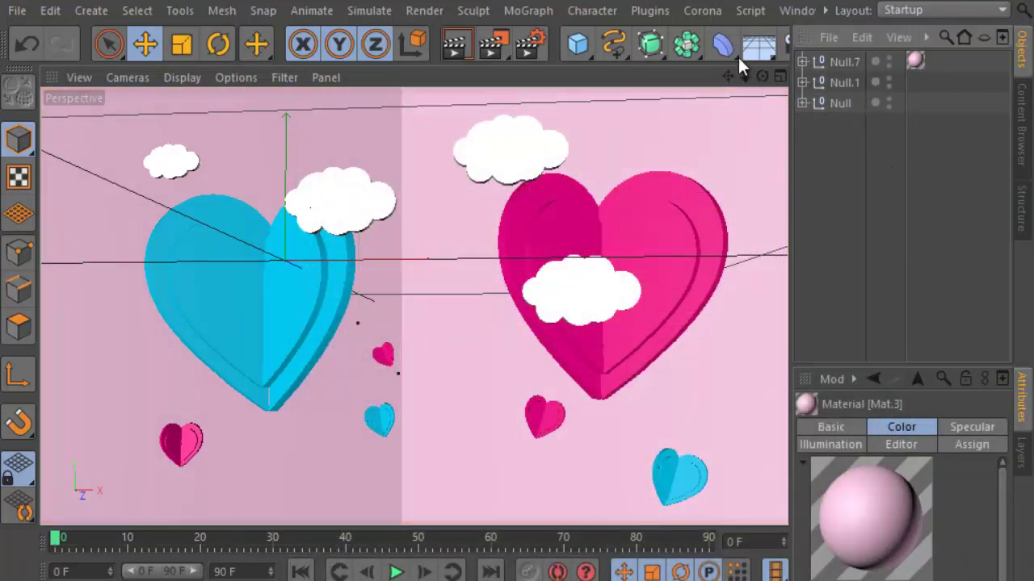
drag(761, 76, 519, 356)
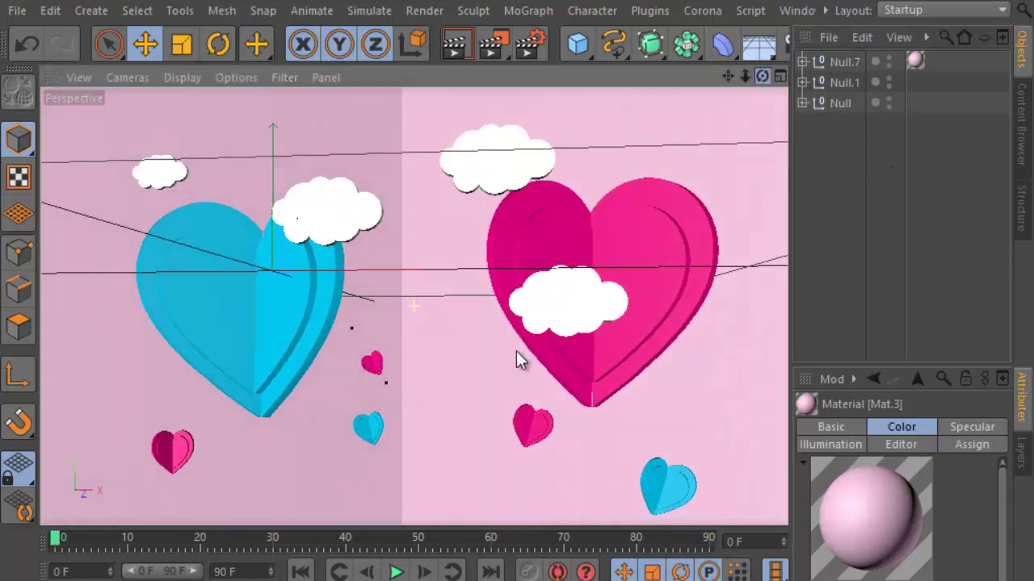
click(453, 44)
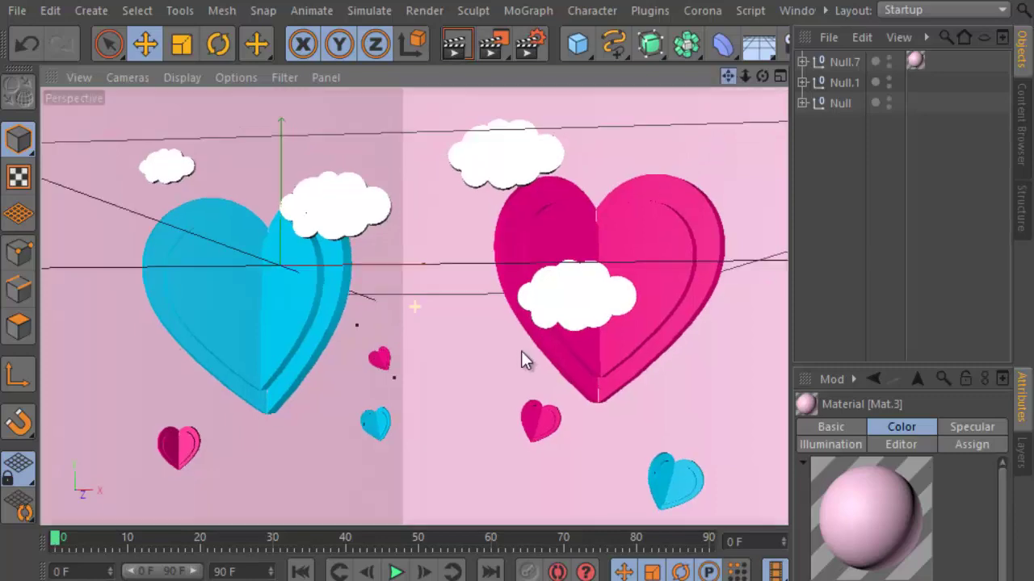
Nudge the backdrop group along X, then zoom and pan until the hearts and clouds fill the view
drag(761, 76, 519, 361)
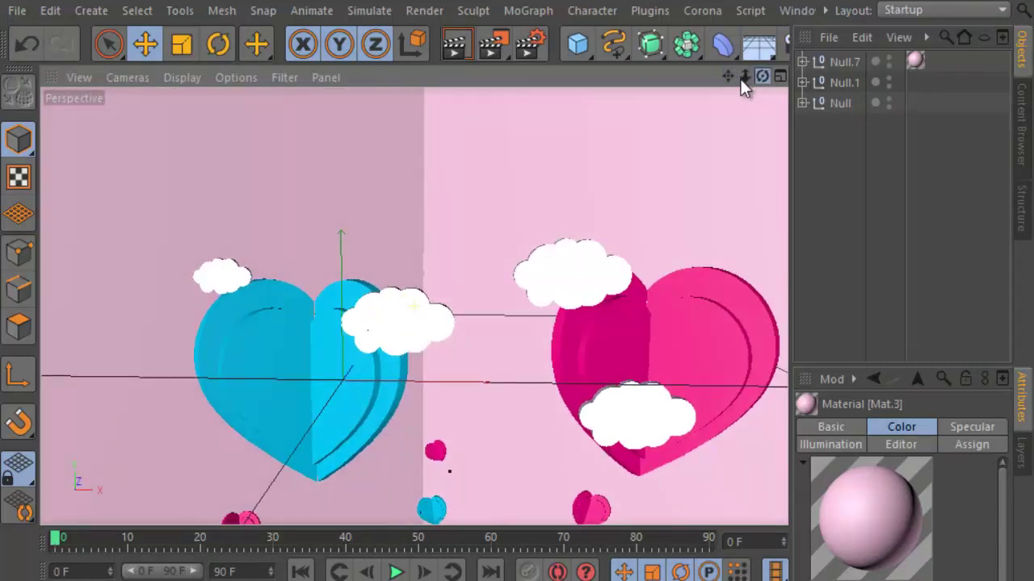
mouse_move(743, 77)
mouse_down()
mouse_move(490, 242)
mouse_move(600, 167)
mouse_up()
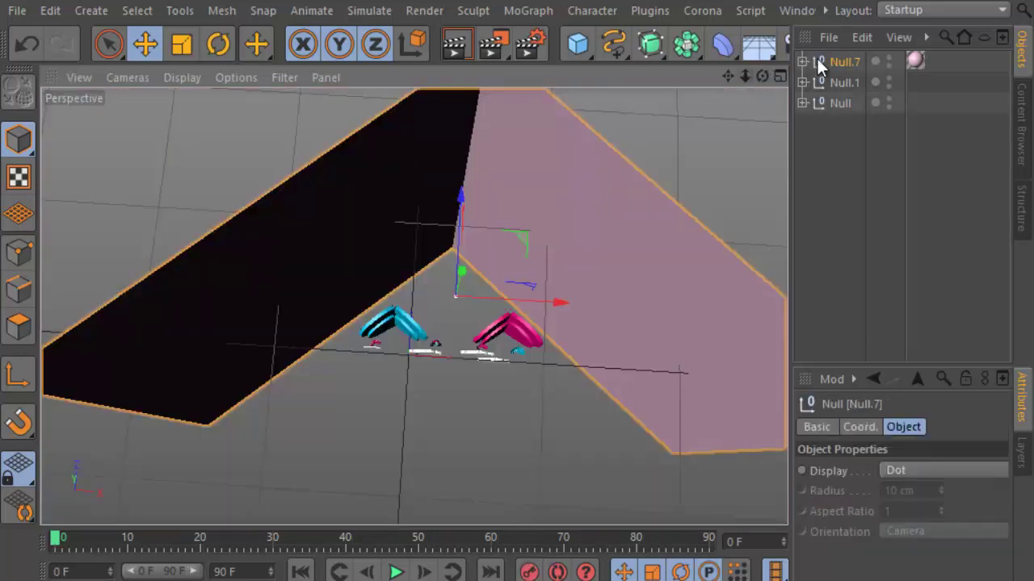
drag(559, 302, 545, 314)
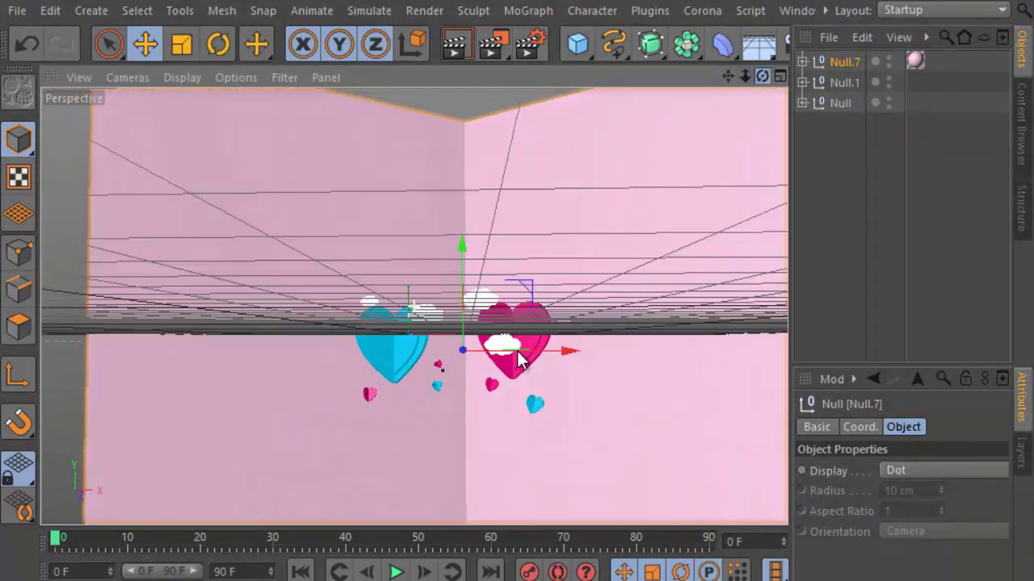
click(871, 230)
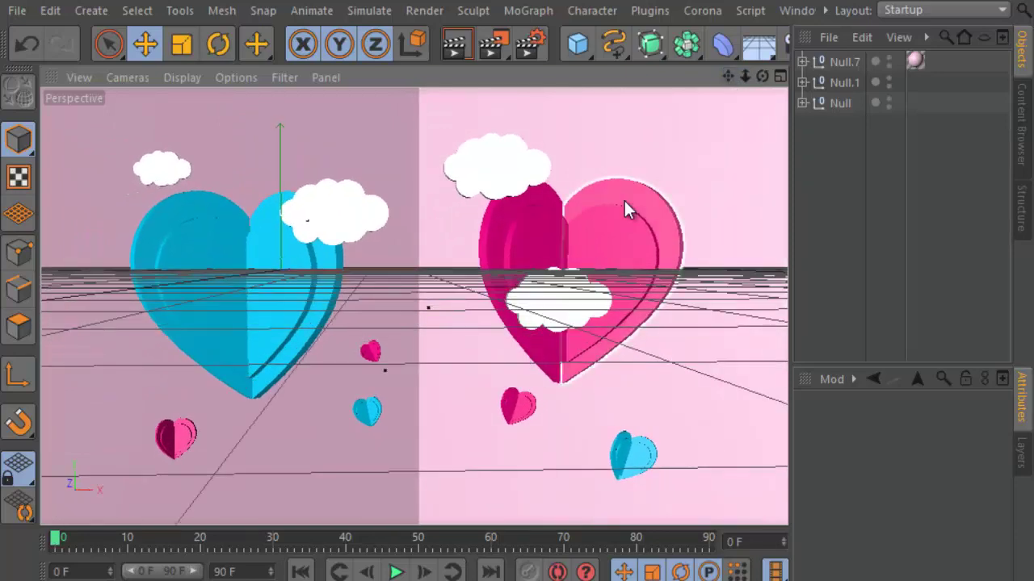
drag(745, 76, 517, 352)
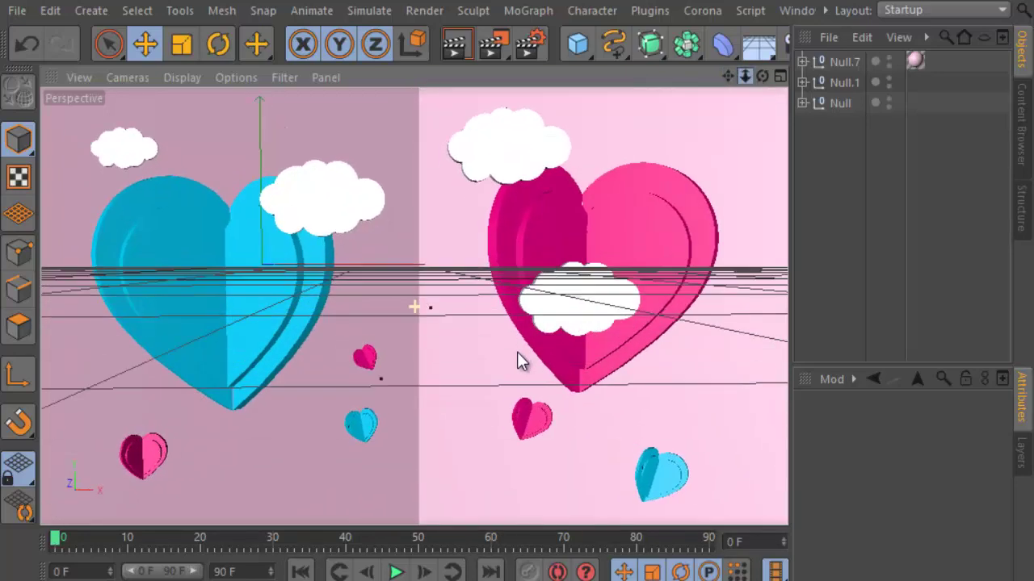
drag(727, 76, 774, 135)
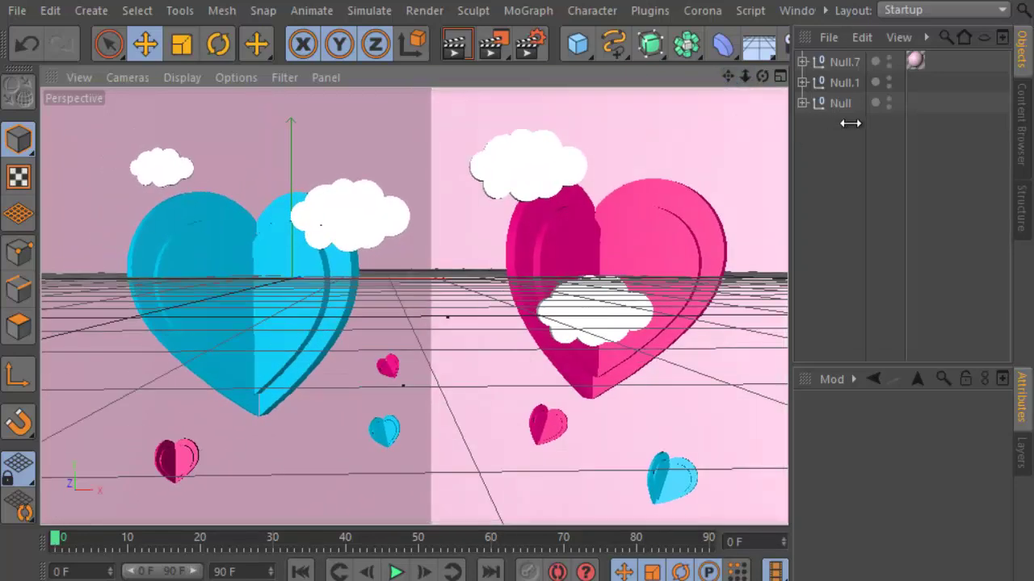
scroll(642, 46, down, 2)
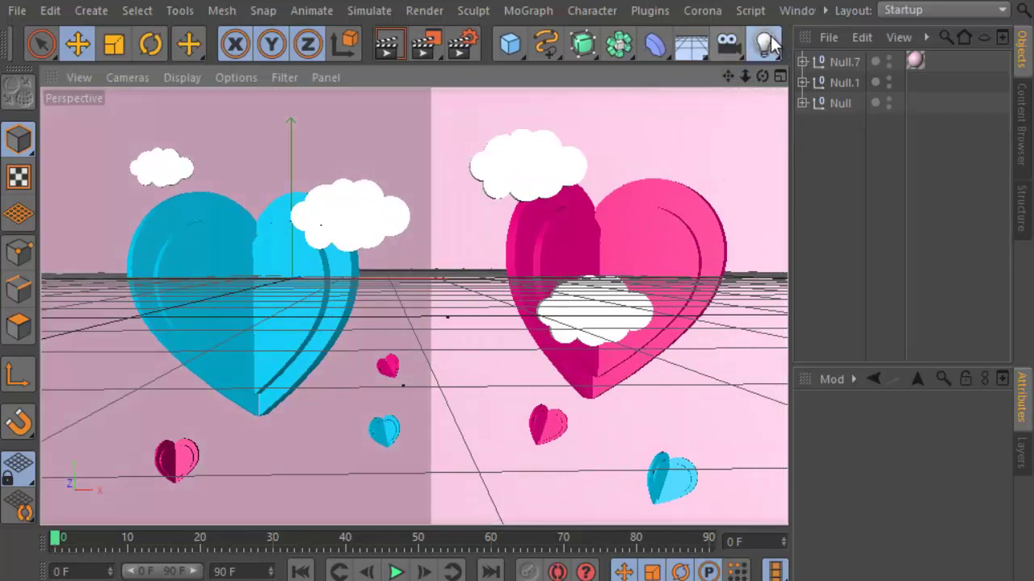
Add an Omni light with Shadow Maps (Soft) shadows
drag(765, 45, 831, 71)
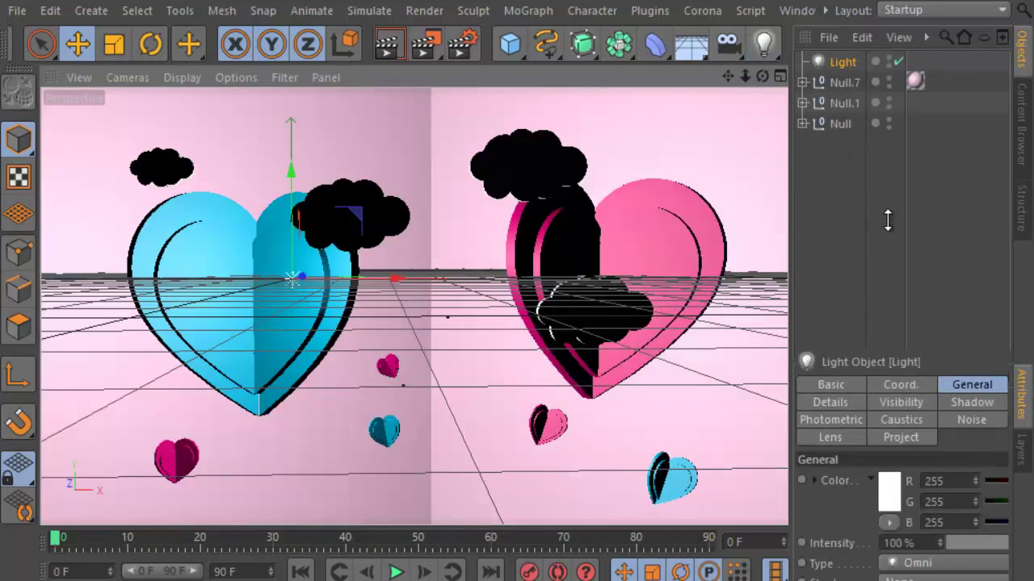
drag(889, 363, 888, 153)
click(950, 409)
click(906, 453)
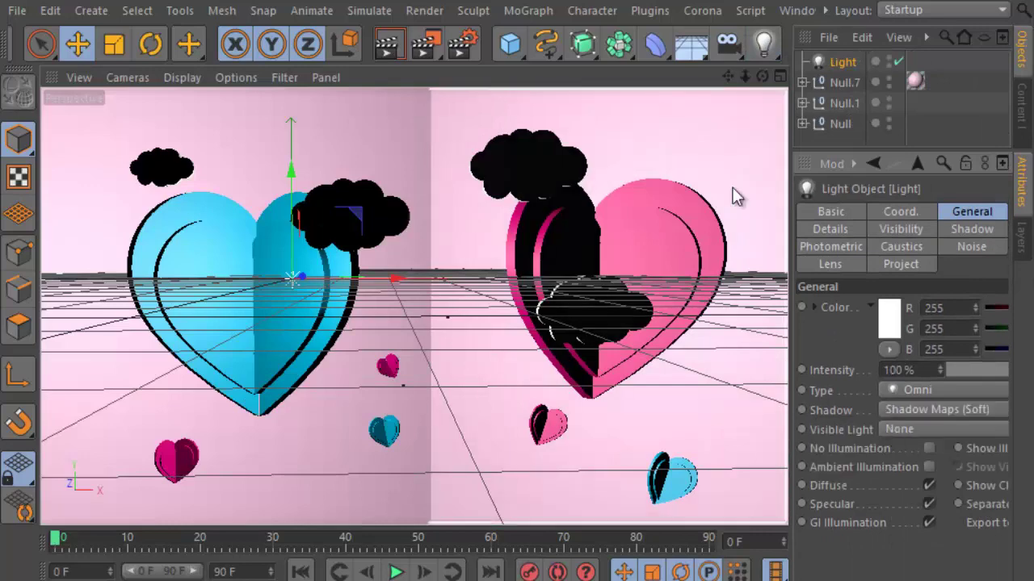
In four-view layout, place the light above, left of and in front of the hearts
click(778, 81)
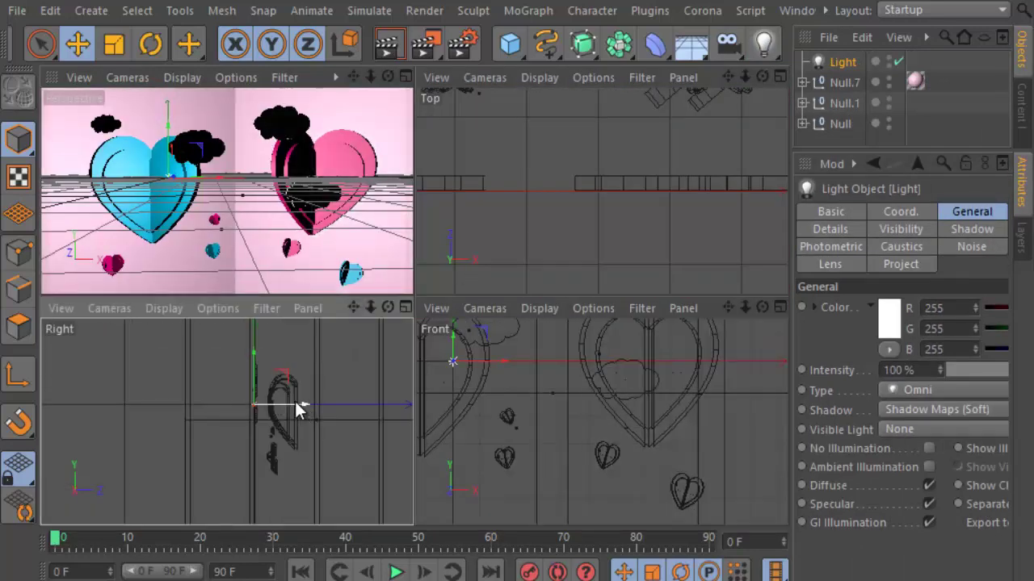
drag(294, 399, 200, 408)
scroll(202, 401, down, 2)
scroll(202, 400, down, 2)
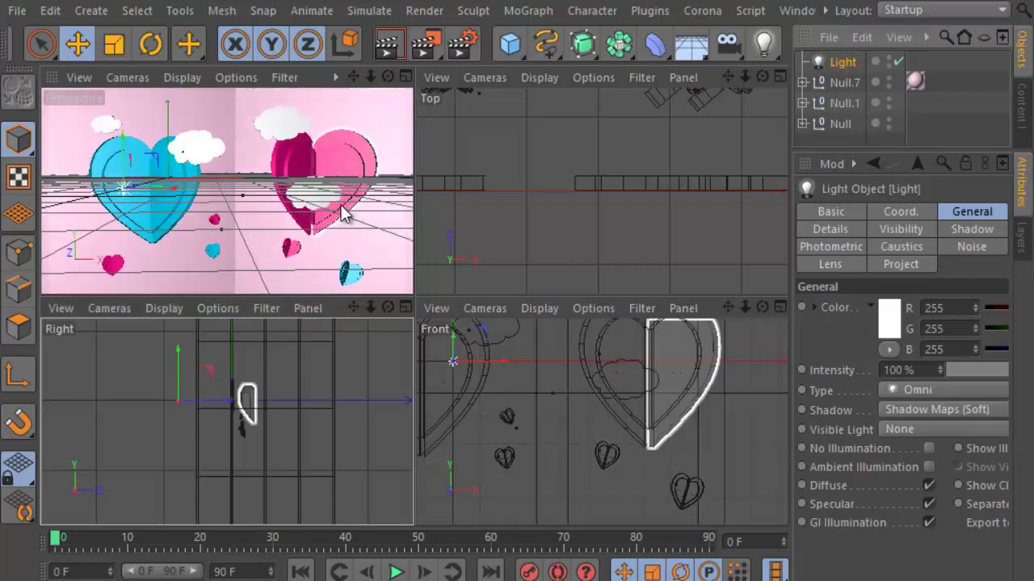
scroll(632, 419, down, 3)
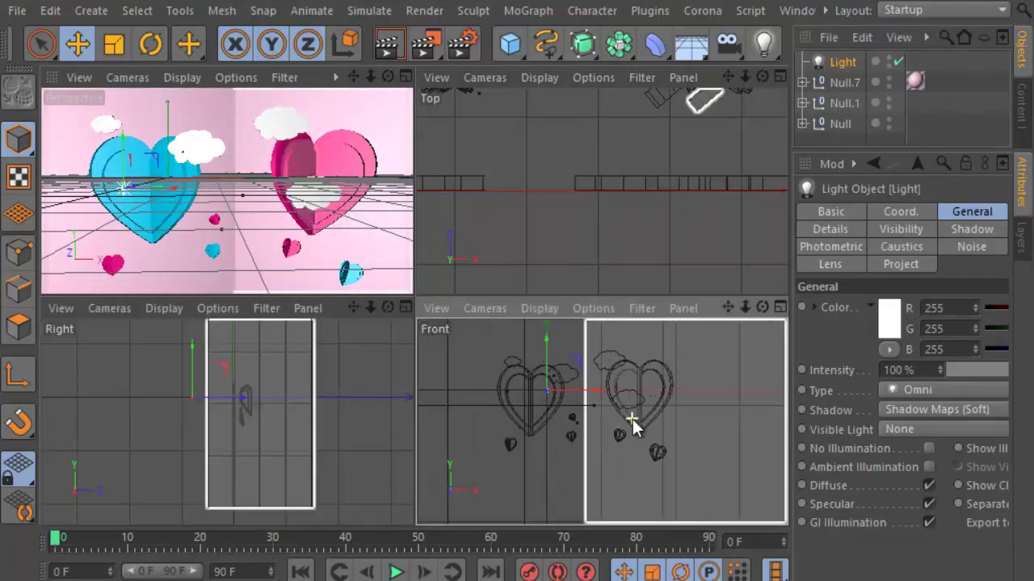
scroll(633, 419, down, 2)
drag(630, 427, 526, 361)
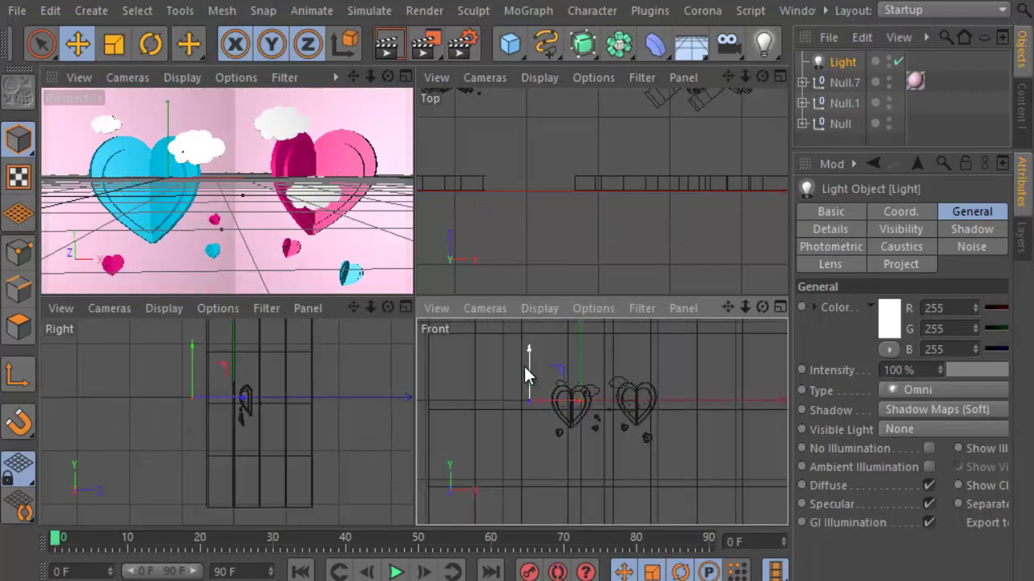
drag(231, 386, 246, 383)
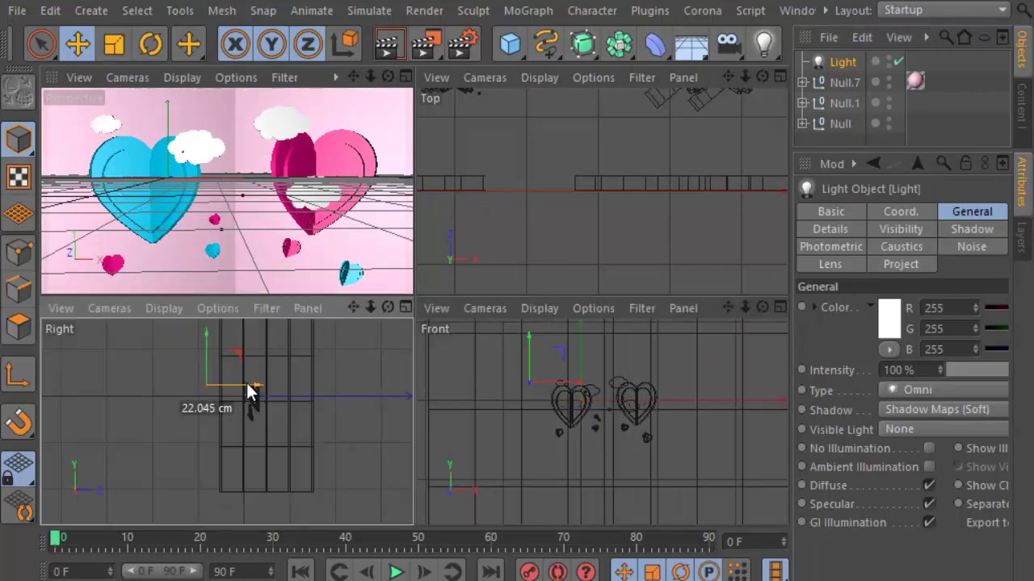
click(405, 77)
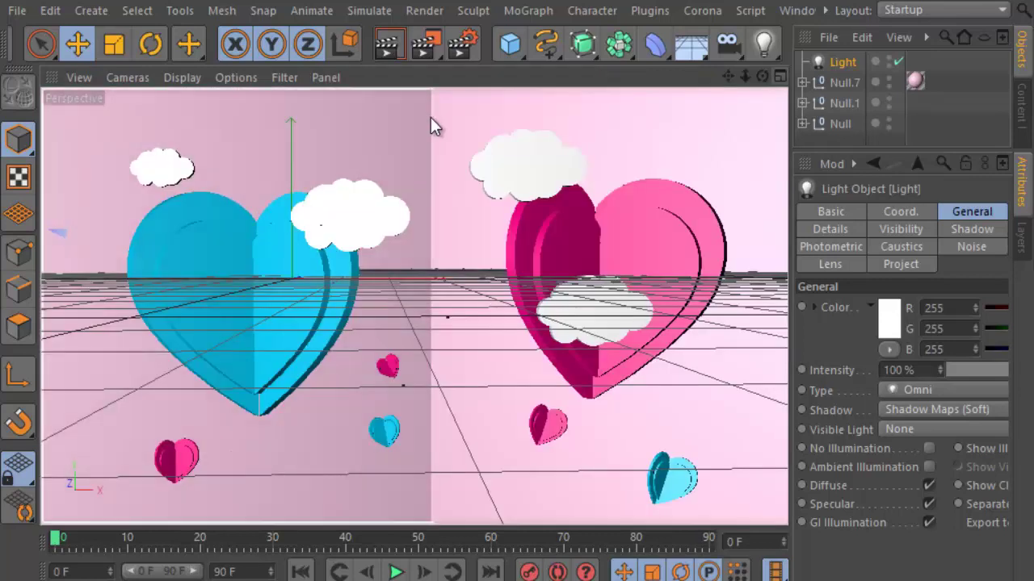
Render a shadow preview, then reposition the light higher and further left
click(392, 39)
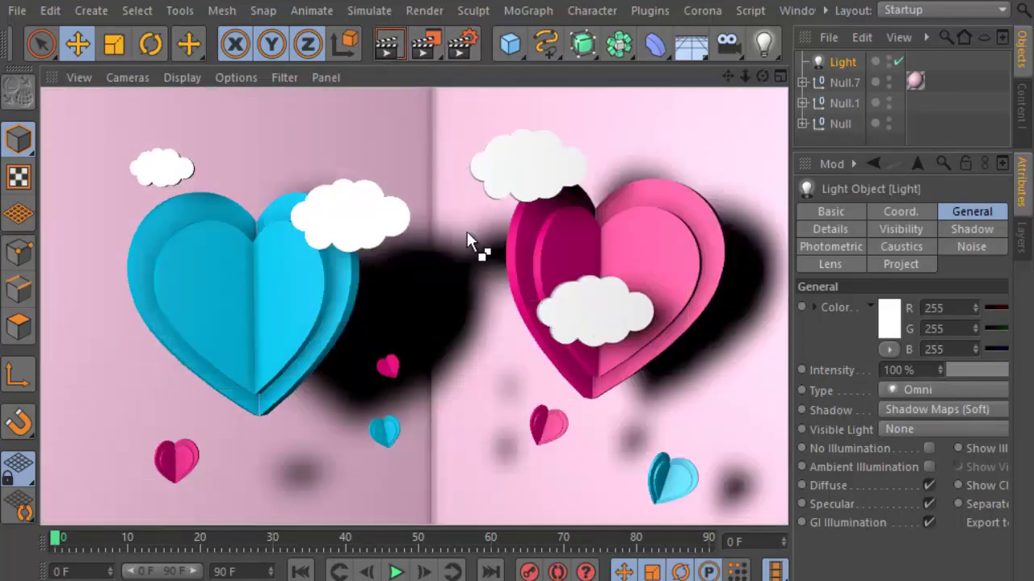
scroll(467, 232, down, 5)
scroll(467, 233, down, 3)
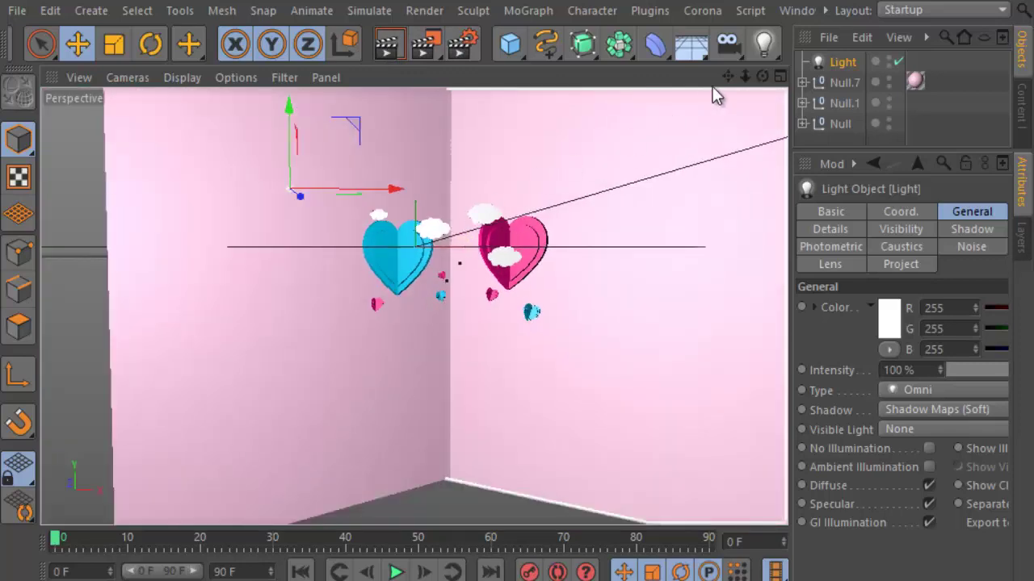
mouse_move(761, 76)
mouse_down()
mouse_move(455, 272)
mouse_move(817, 75)
mouse_up()
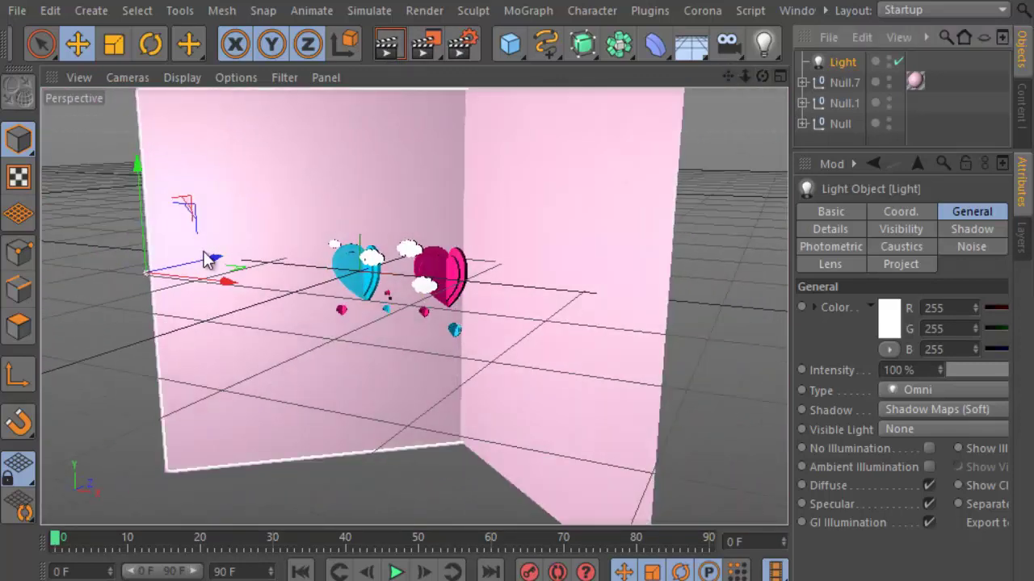
drag(208, 268, 180, 289)
mouse_move(762, 76)
mouse_down()
mouse_move(590, 80)
mouse_move(761, 70)
mouse_move(733, 84)
mouse_up()
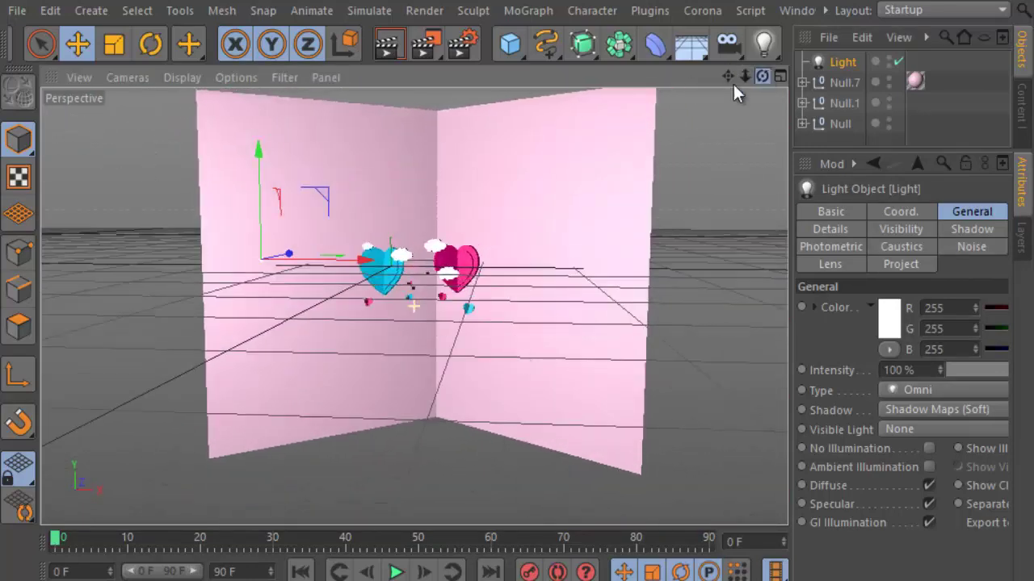
drag(331, 263, 286, 272)
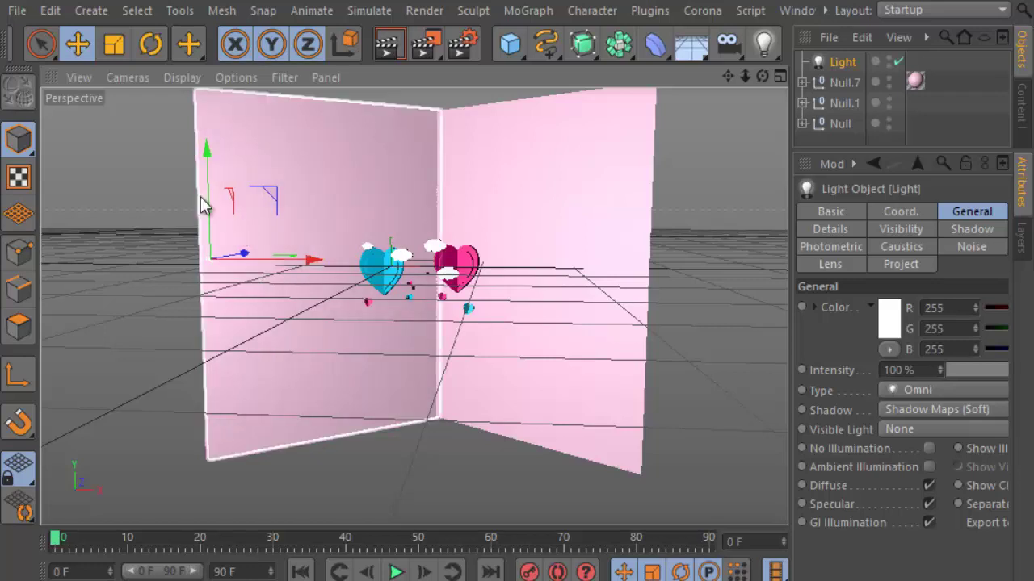
drag(214, 198, 202, 154)
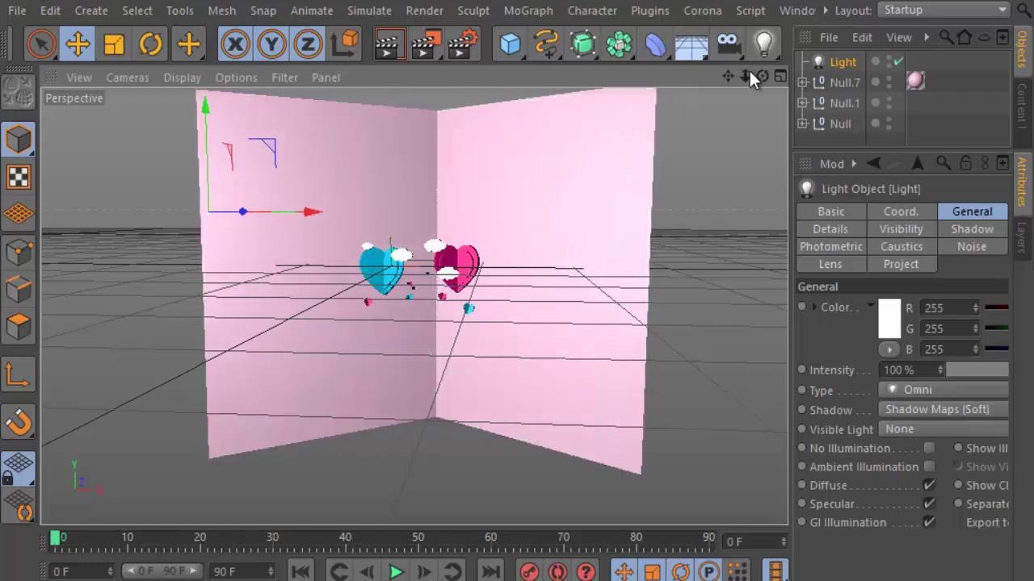
drag(749, 69, 516, 360)
drag(358, 208, 261, 203)
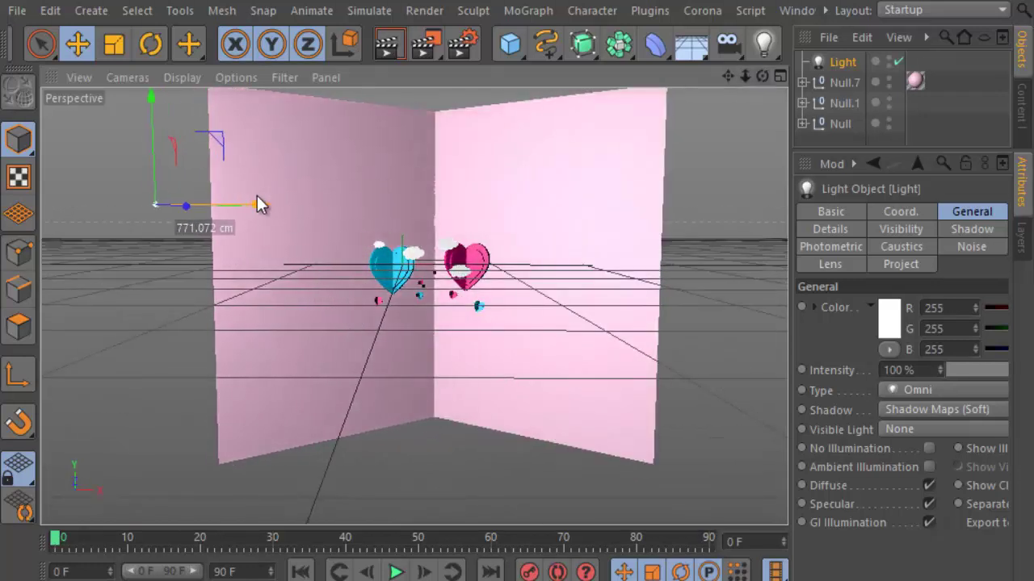
scroll(450, 315, up, 2)
scroll(450, 315, up, 3)
scroll(473, 272, up, 2)
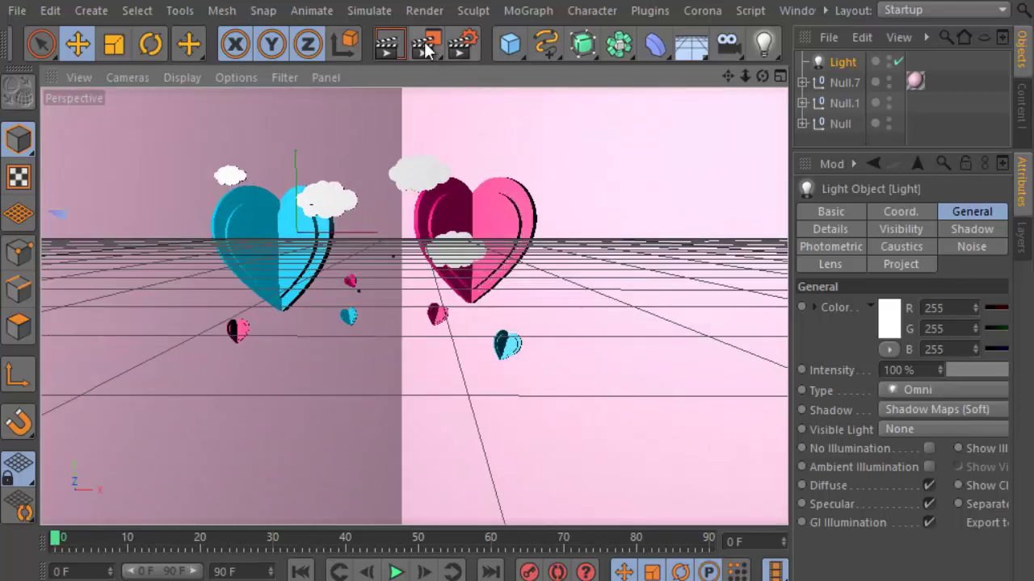
click(390, 43)
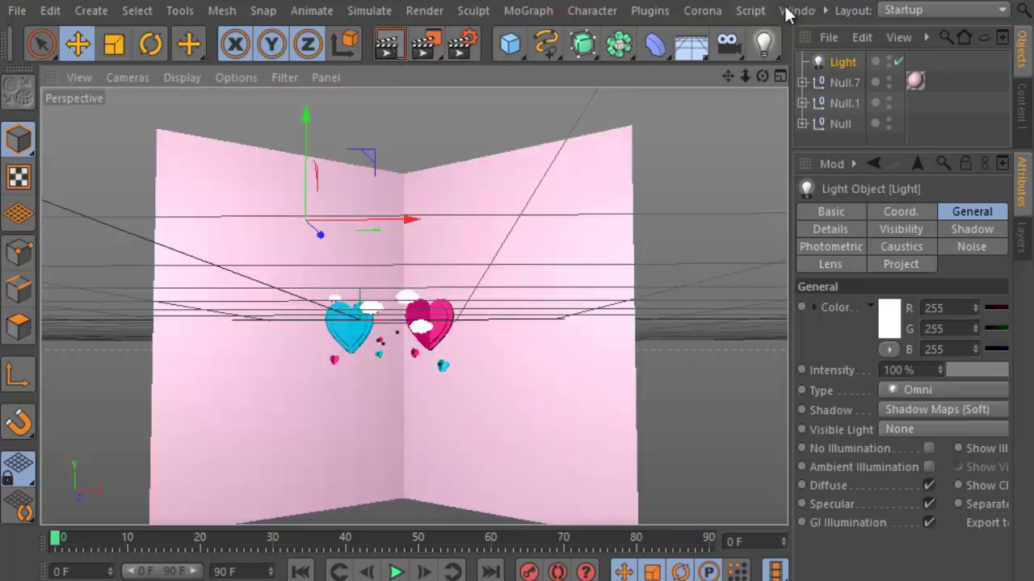
Move the light back to the right and re-render to check the soft shadows
drag(403, 221, 447, 223)
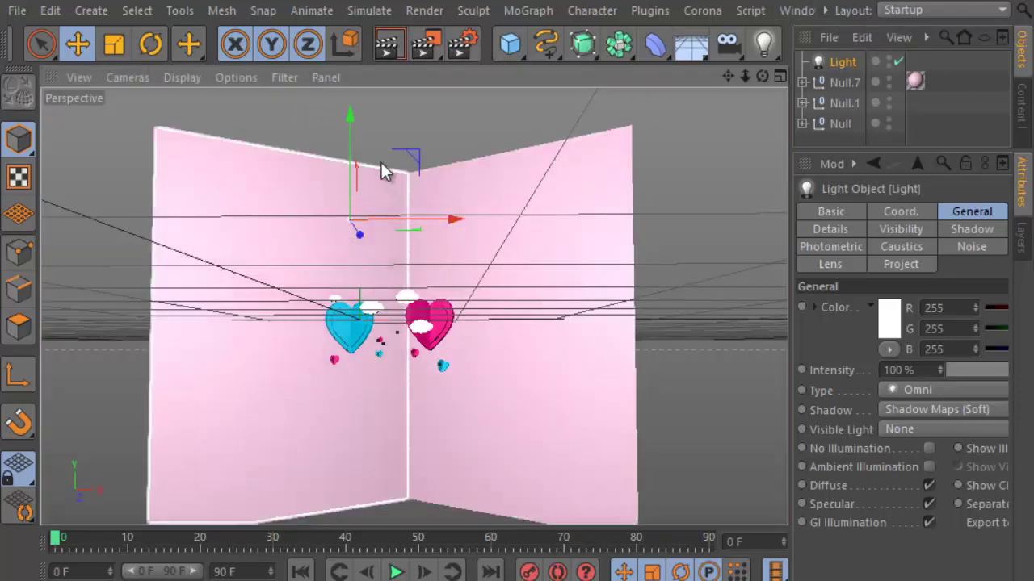
scroll(358, 322, up, 2)
scroll(358, 321, up, 2)
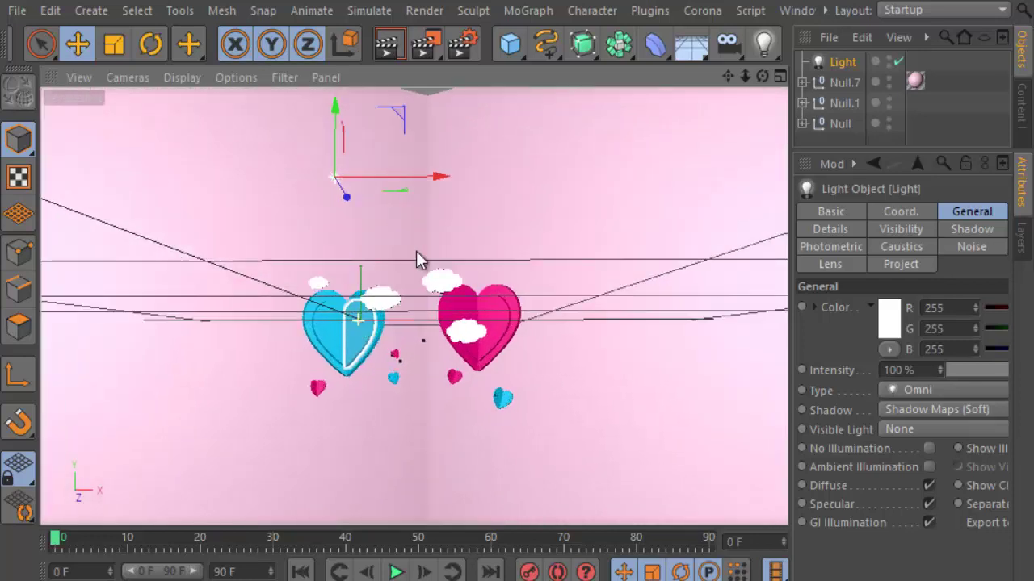
click(388, 46)
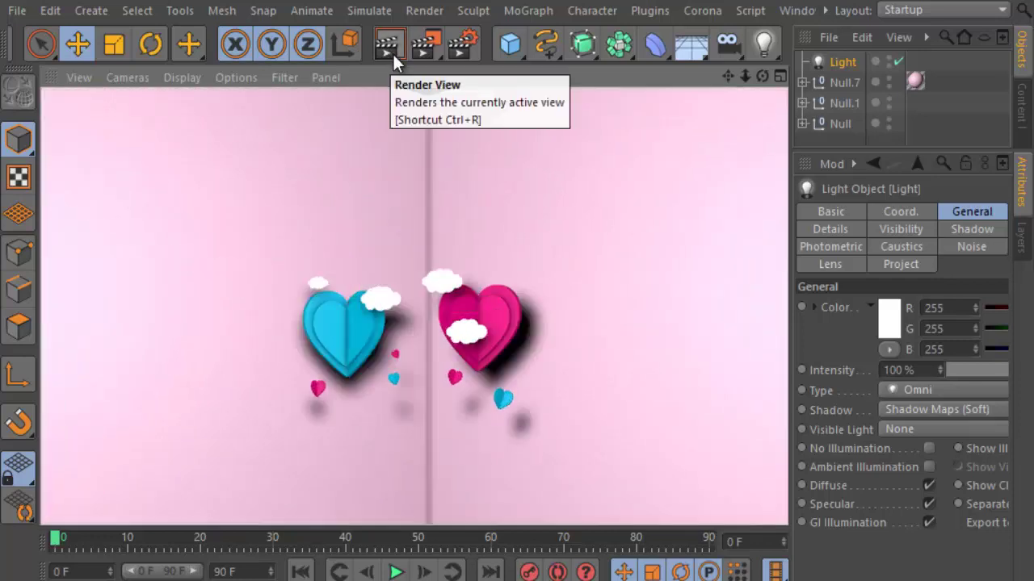
scroll(561, 408, up, 2)
scroll(560, 409, up, 2)
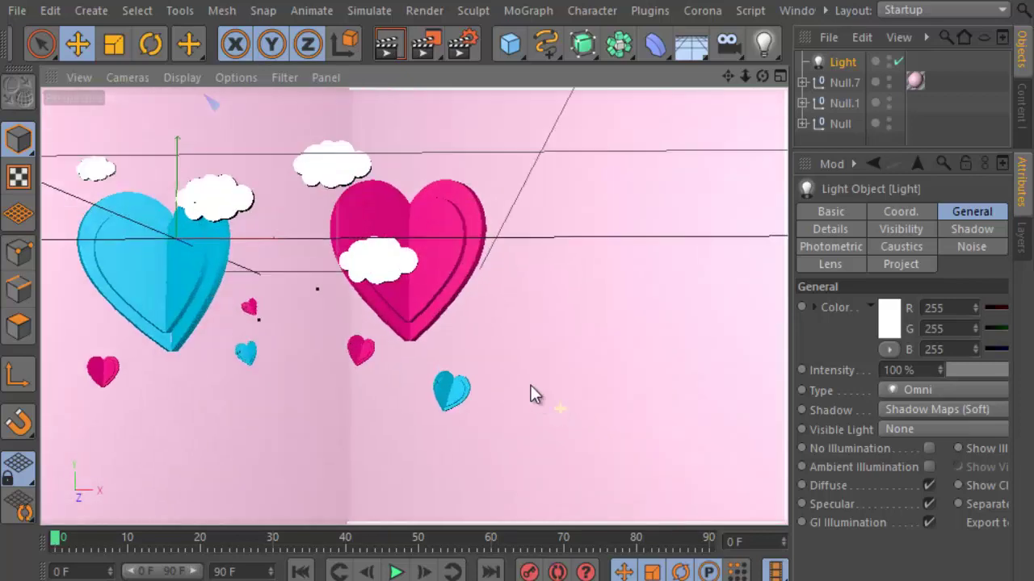
scroll(521, 359, up, 2)
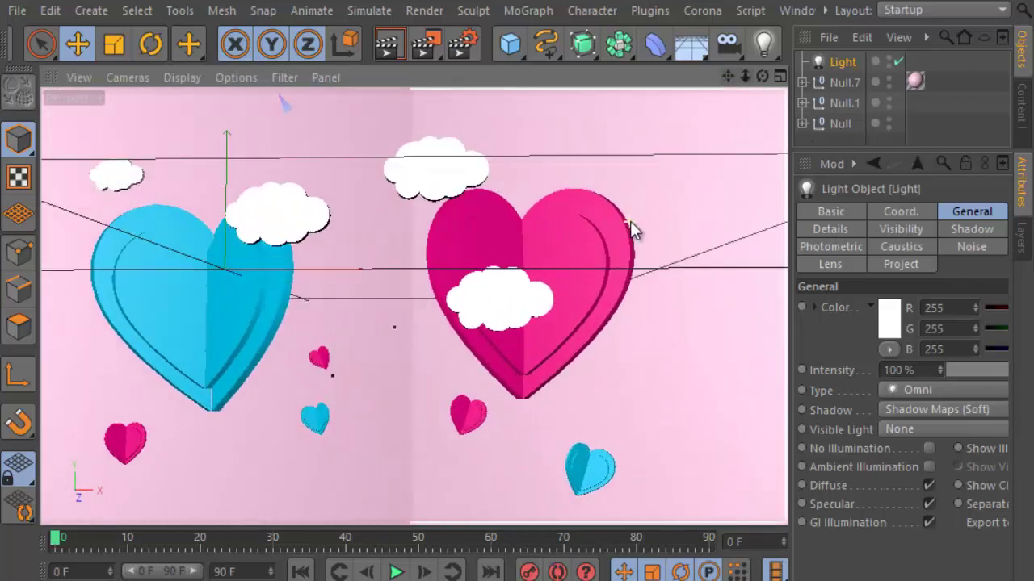
scroll(520, 360, up, 2)
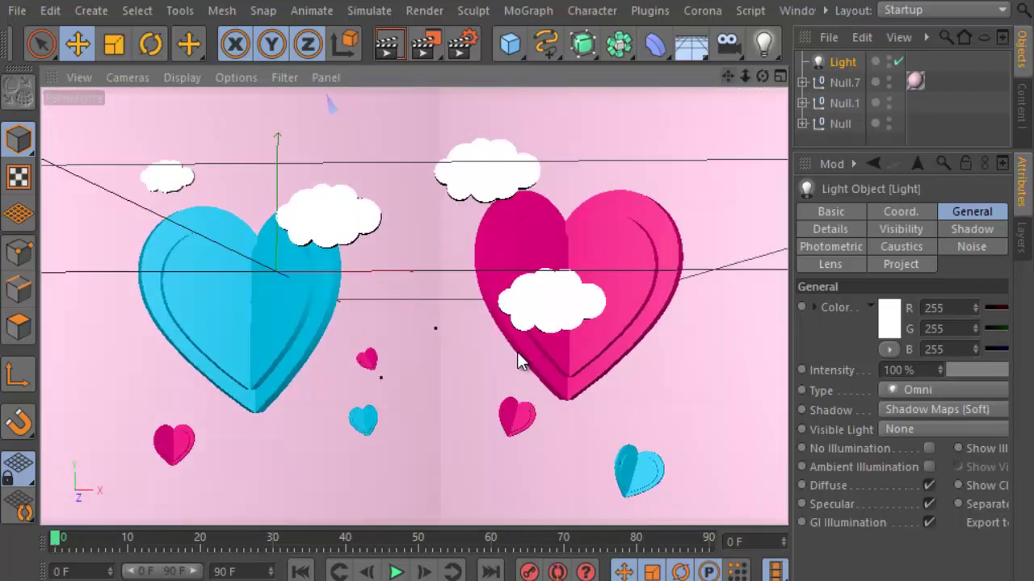
drag(730, 74, 711, 76)
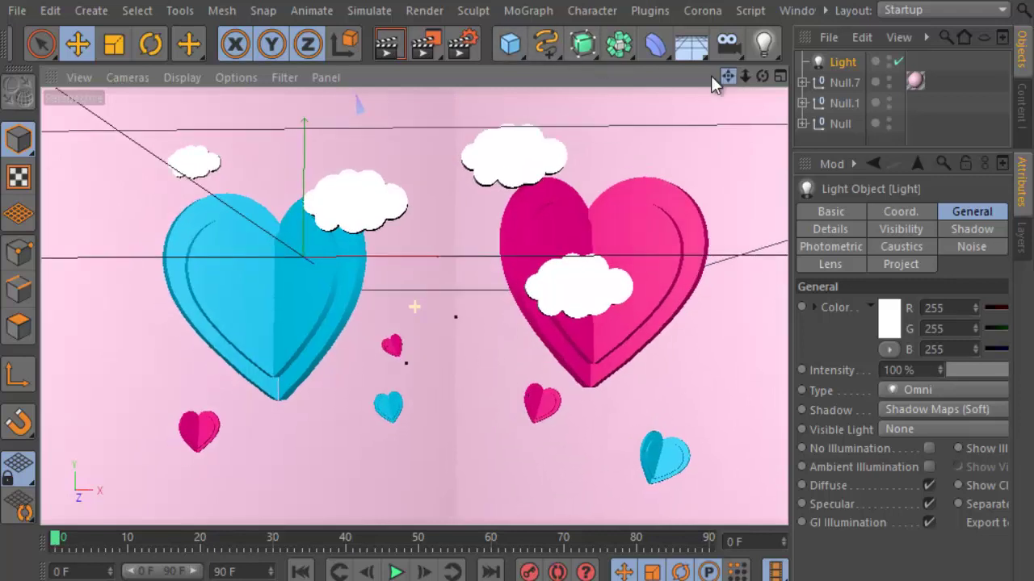
Raise the light a little higher and render a fresh preview with Ctrl+R
click(388, 57)
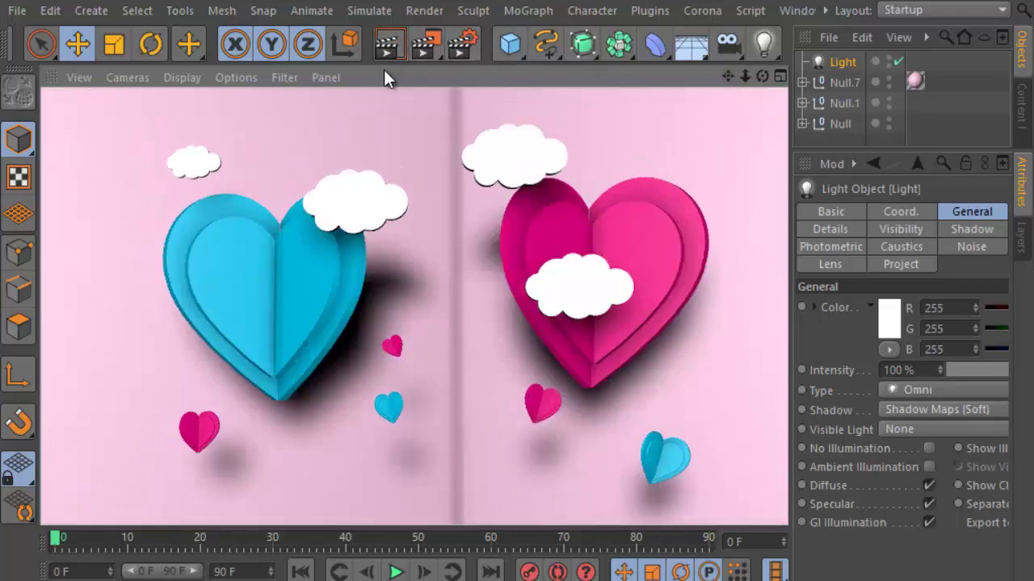
scroll(357, 274, down, 1)
scroll(343, 278, down, 3)
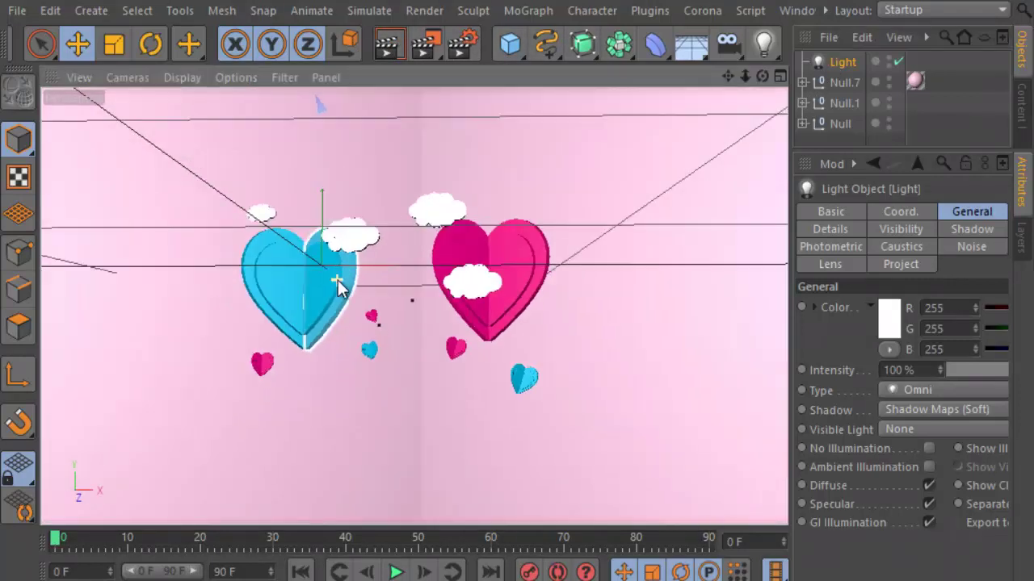
scroll(339, 283, down, 2)
scroll(339, 286, down, 2)
scroll(339, 287, down, 2)
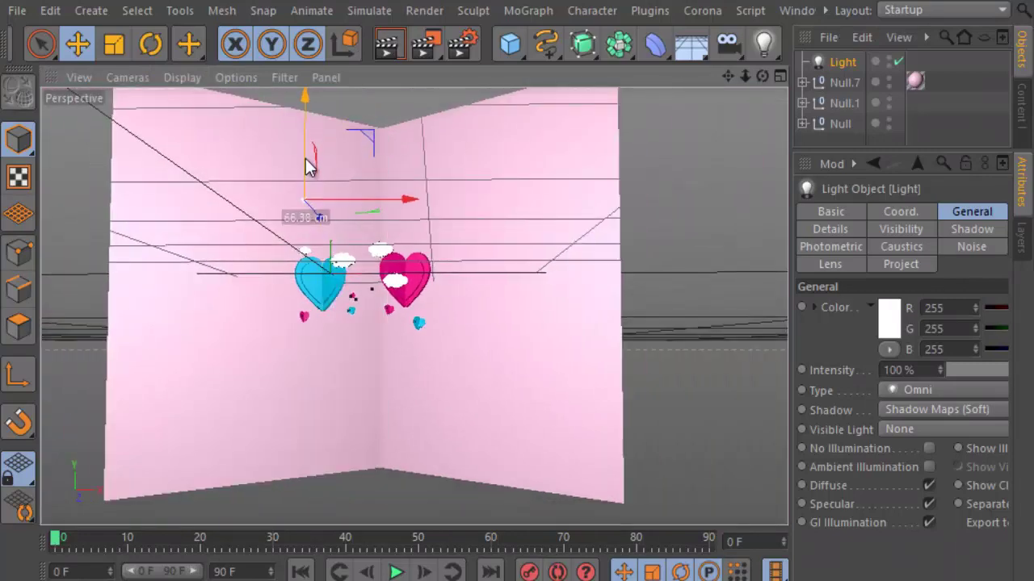
click(393, 43)
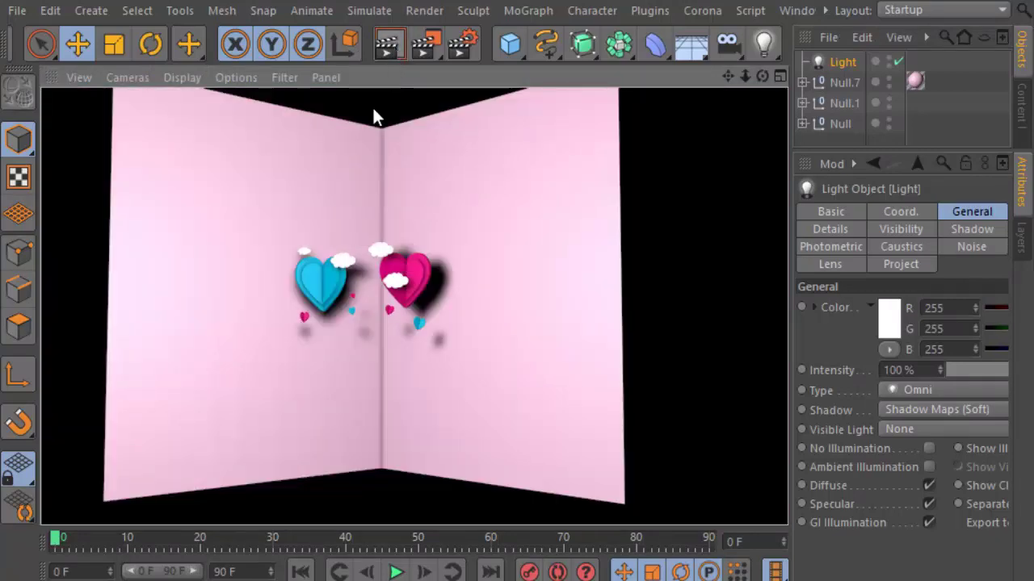
drag(331, 212, 331, 173)
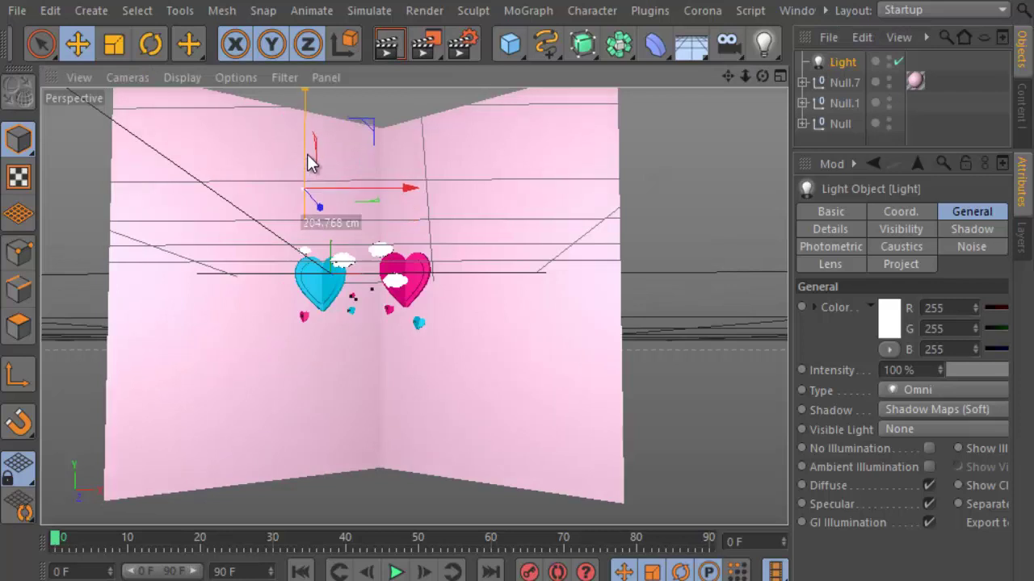
click(386, 45)
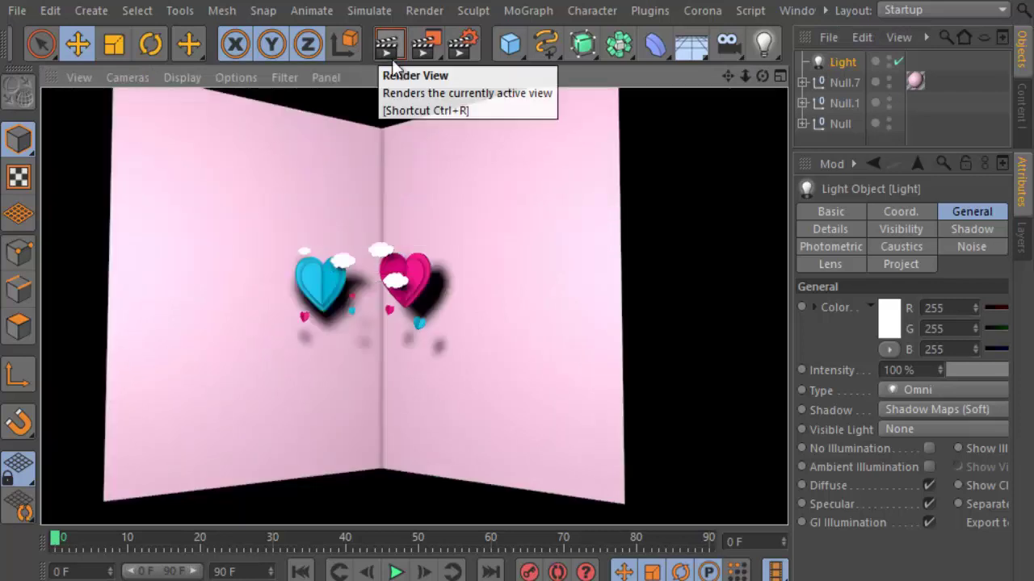
key(ctrl+r)
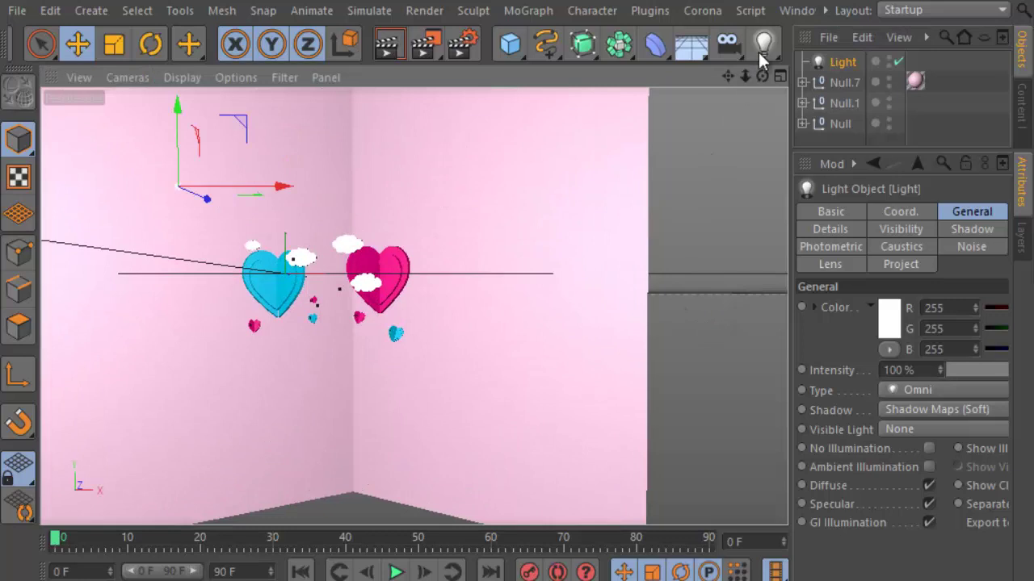
Add a second light with Ambient Illumination at 50% intensity and preview the render
drag(763, 44, 816, 71)
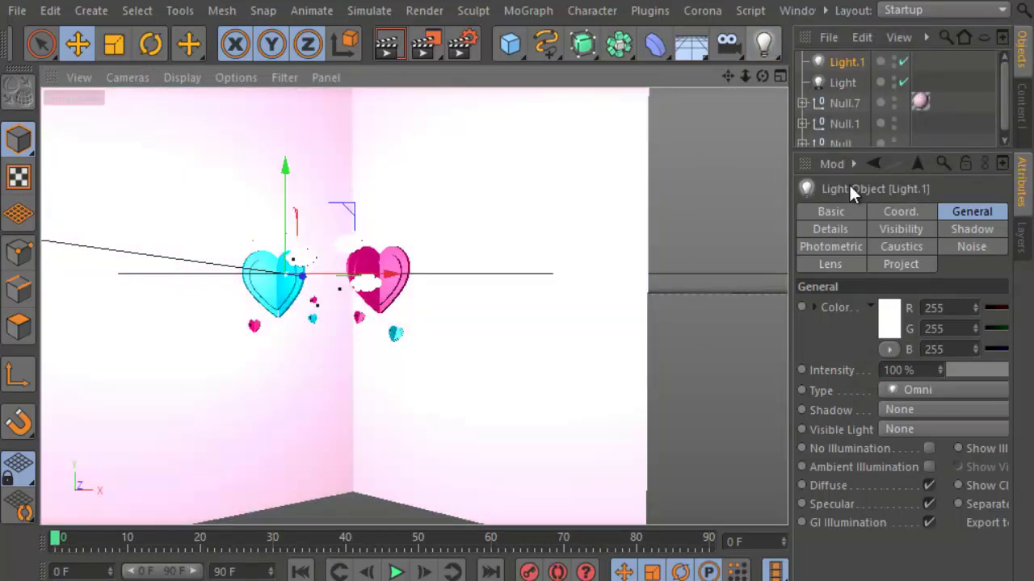
click(929, 468)
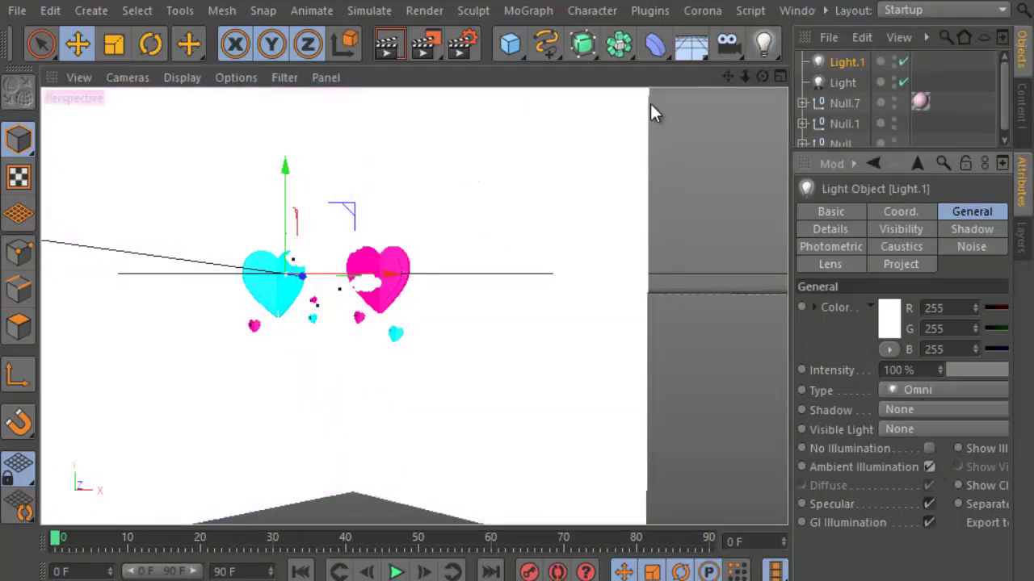
drag(730, 76, 516, 357)
double_click(925, 370)
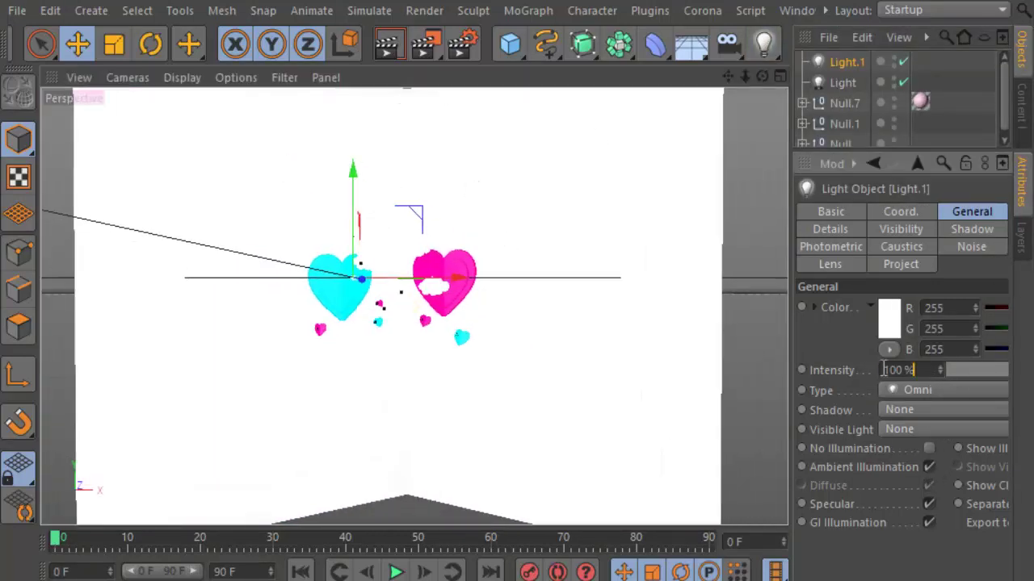
text(50)
key(Return)
click(386, 53)
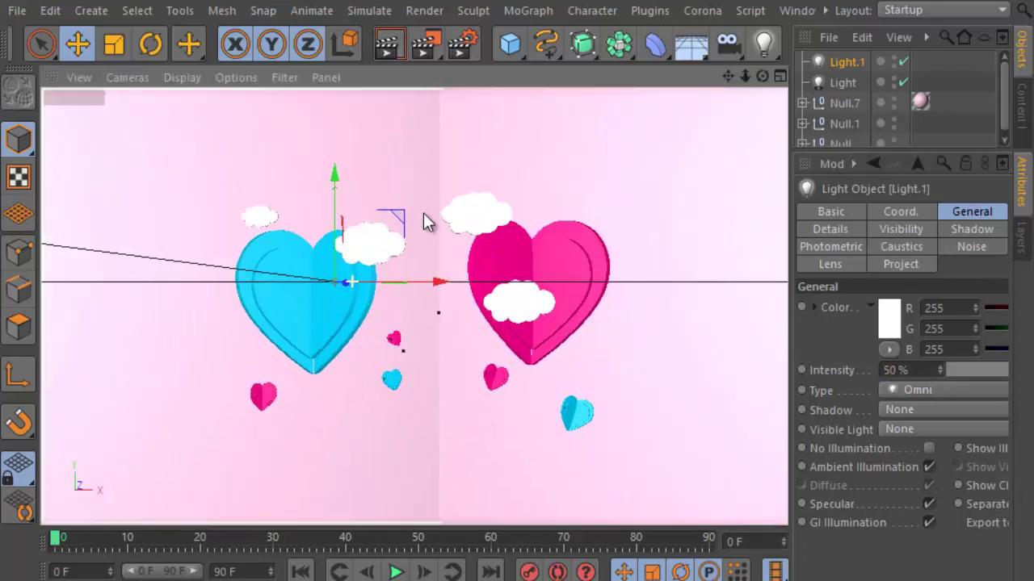
Add Global Illumination in Render Settings with irradiance cache Record Density set to Low
click(472, 46)
click(55, 353)
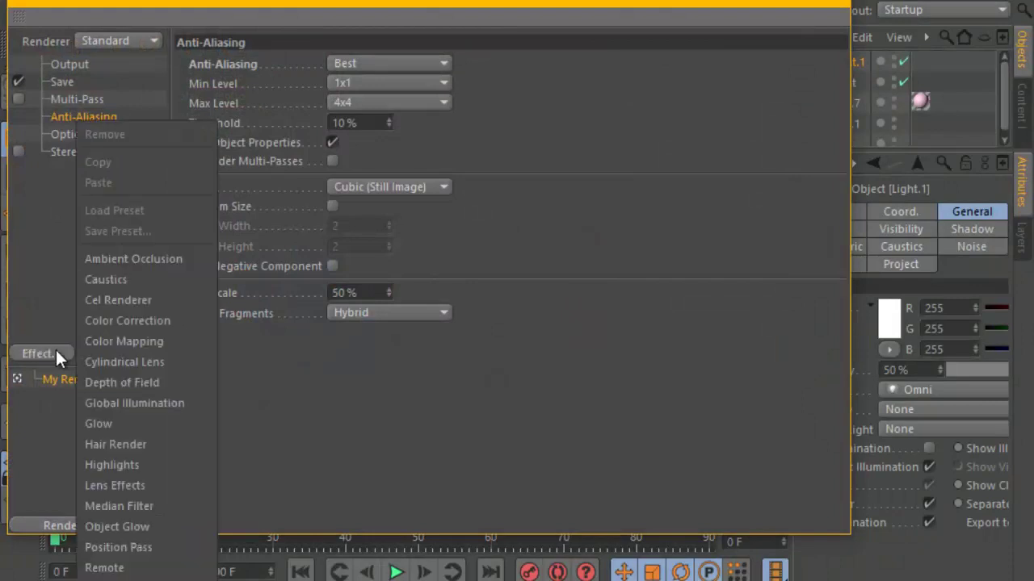
click(170, 401)
click(404, 65)
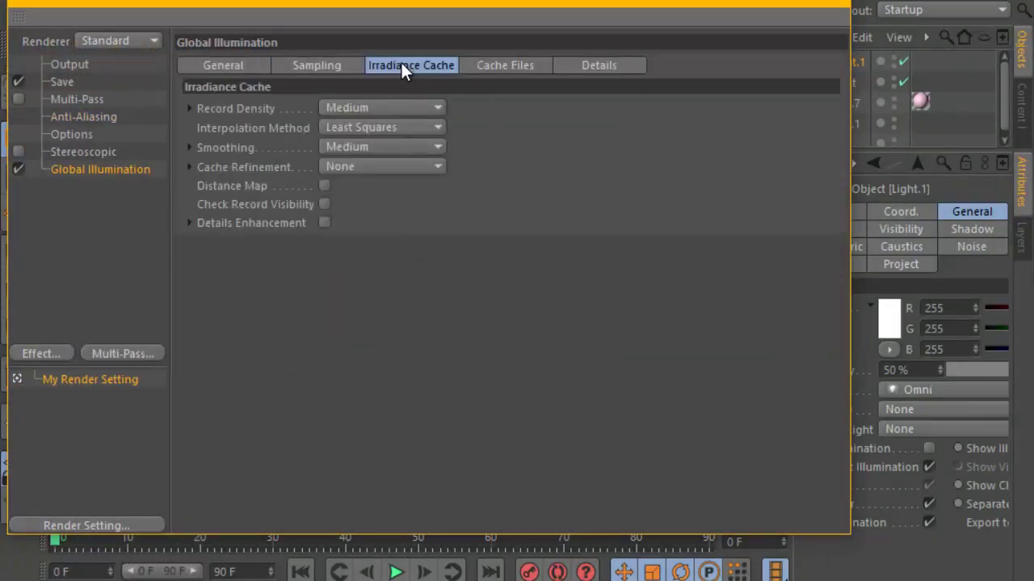
click(392, 108)
click(382, 166)
click(840, 3)
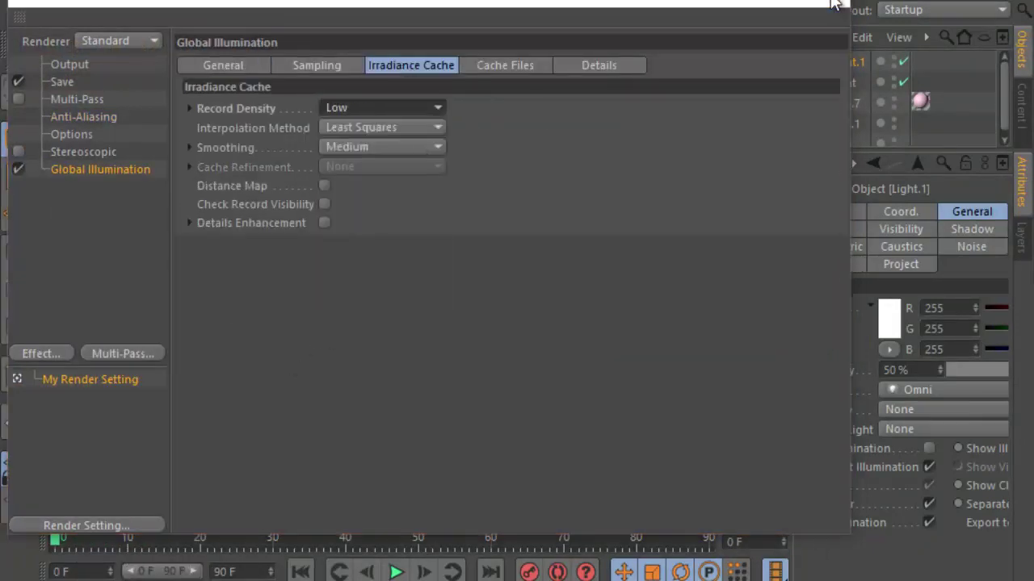
Reframe the view on the hearts and render a global-illumination preview
click(907, 278)
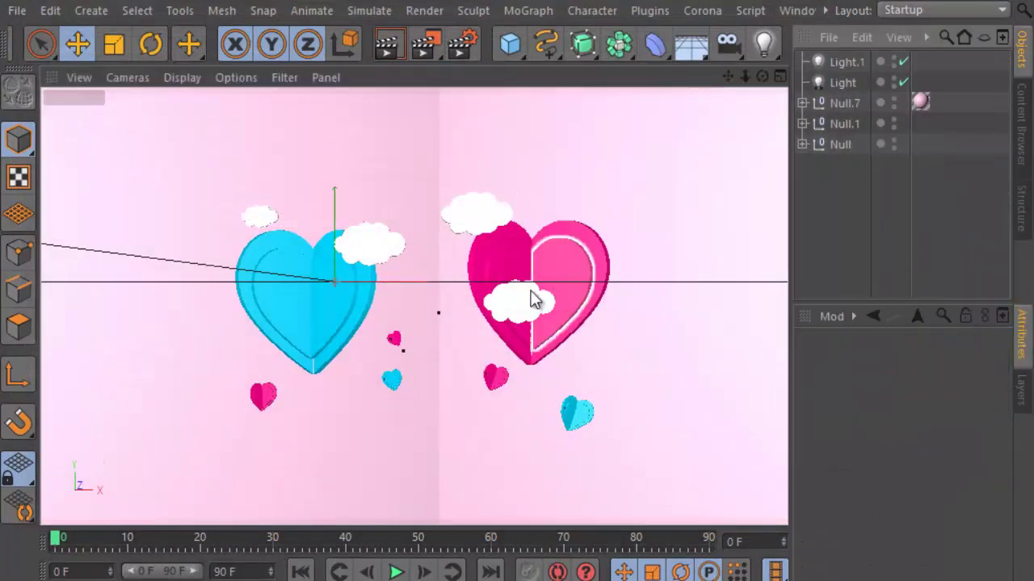
scroll(529, 292, up, 5)
drag(727, 76, 518, 359)
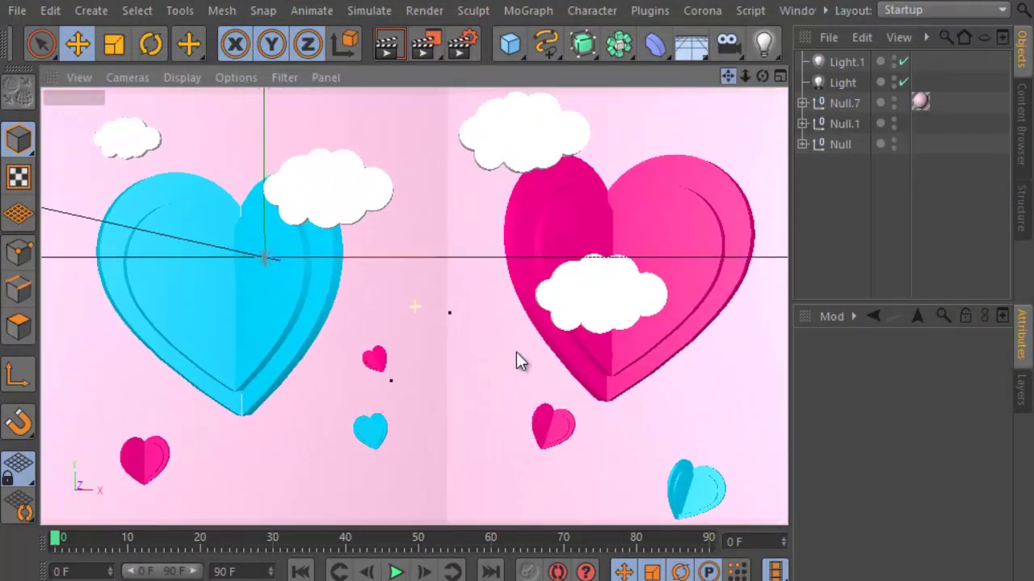
mouse_move(750, 78)
mouse_down()
mouse_move(517, 357)
mouse_move(565, 80)
mouse_up()
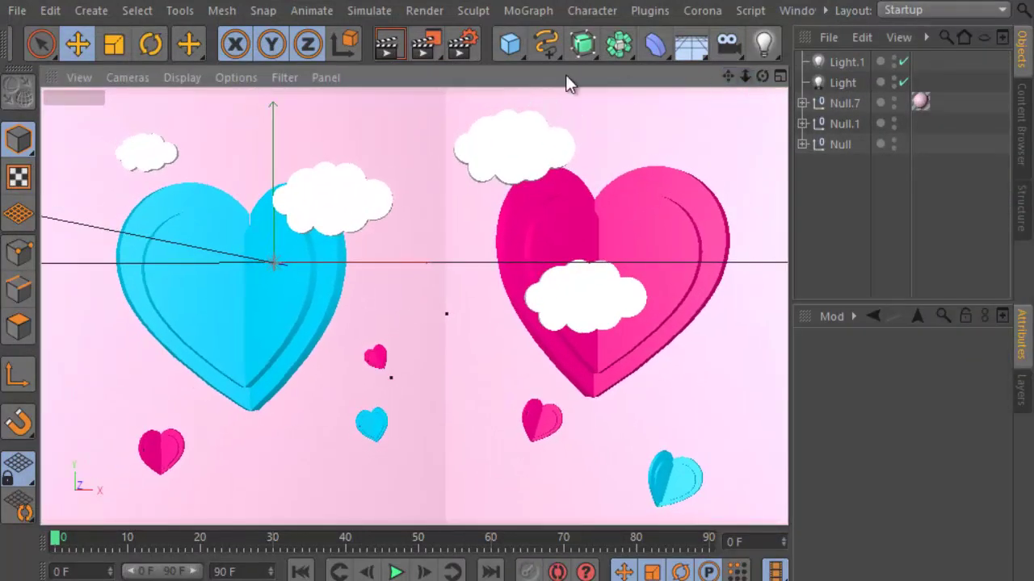
click(381, 55)
scroll(391, 189, down, 3)
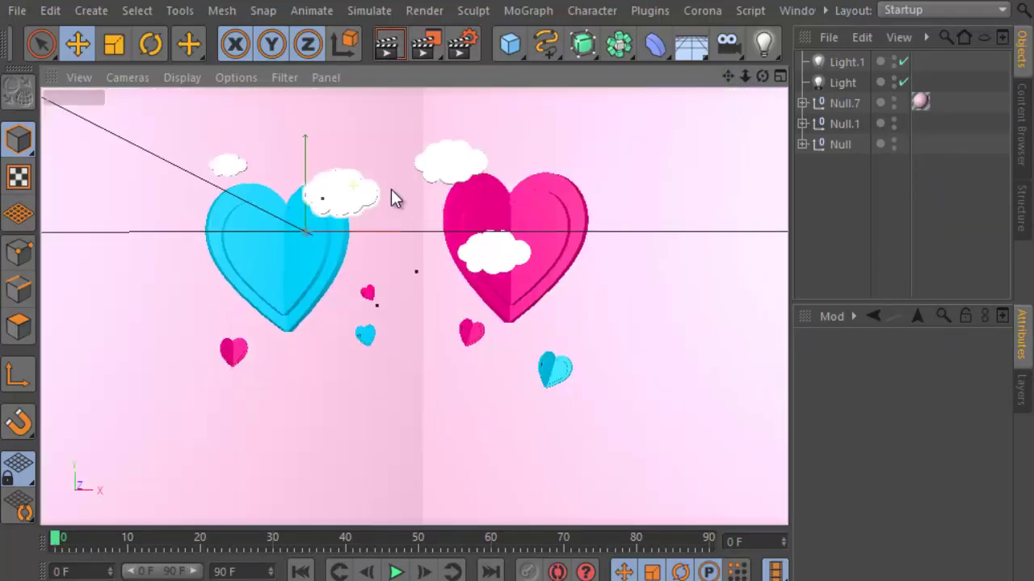
scroll(391, 189, down, 2)
Move the main shadow-casting Light higher and further left of the hearts
click(380, 269)
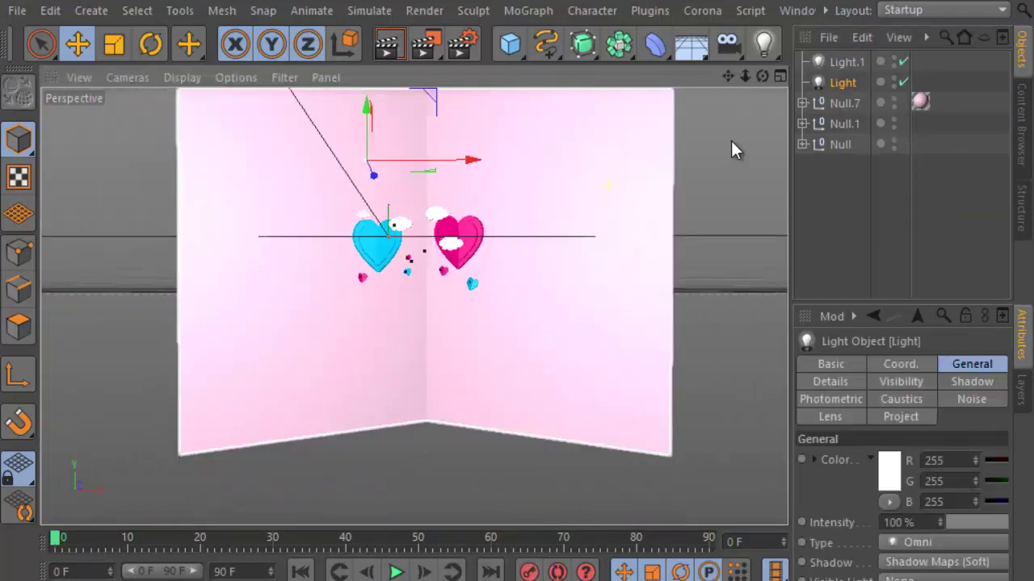
click(845, 62)
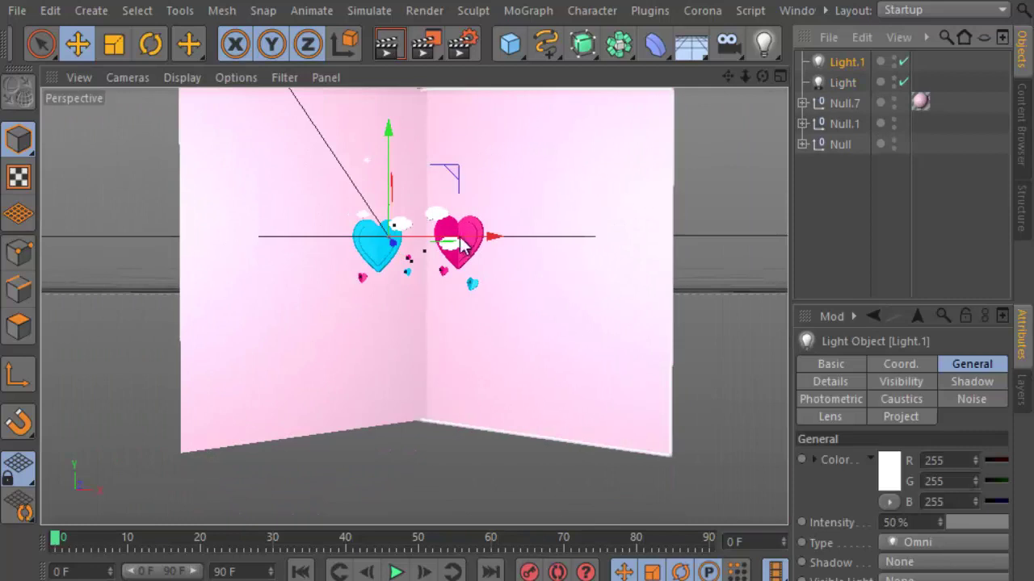
scroll(388, 206, down, 2)
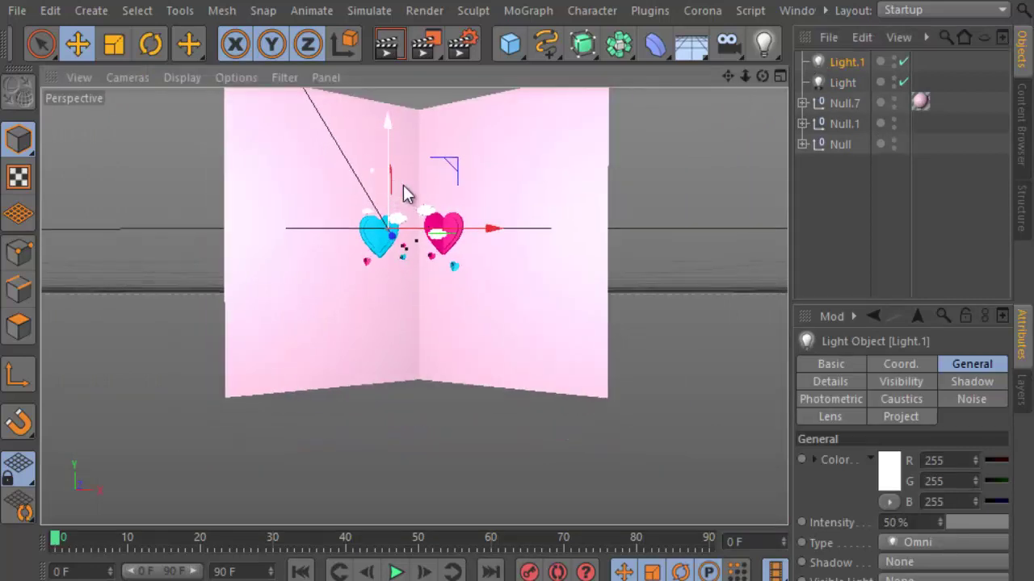
click(842, 82)
drag(476, 179, 415, 172)
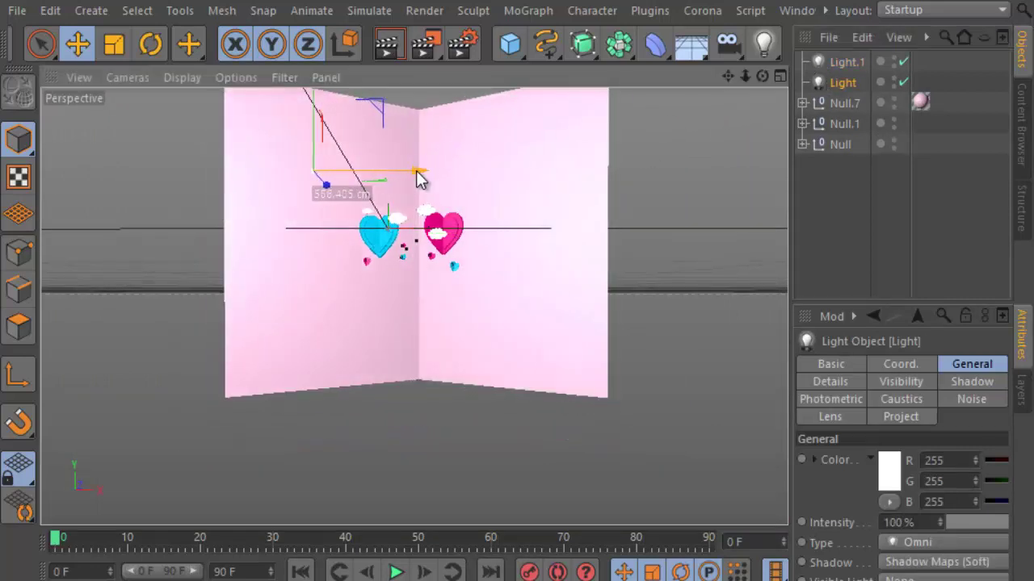
drag(323, 157, 312, 127)
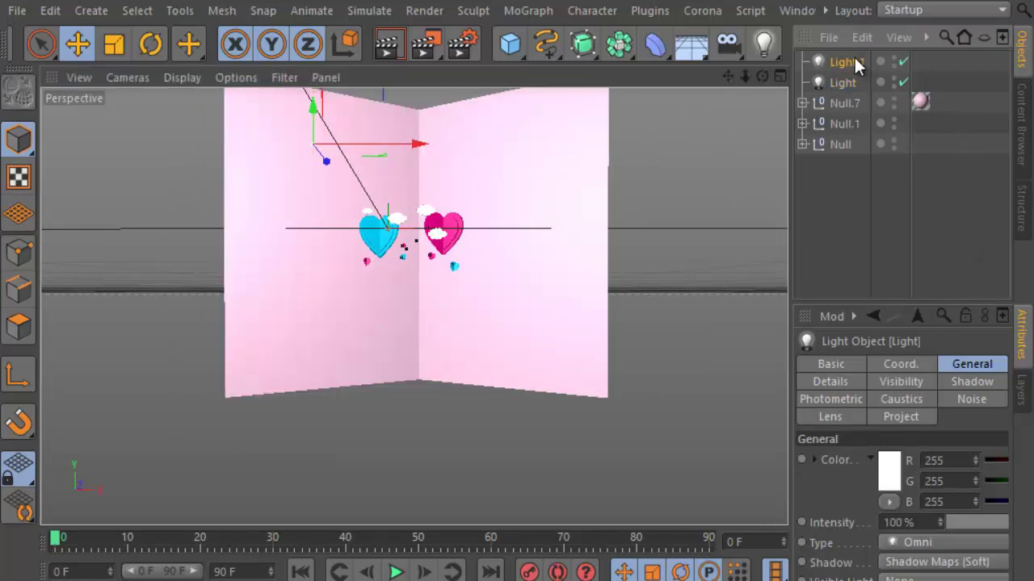
click(846, 61)
Lower Light.1's intensity to 35% and render a preview
drag(902, 315, 904, 176)
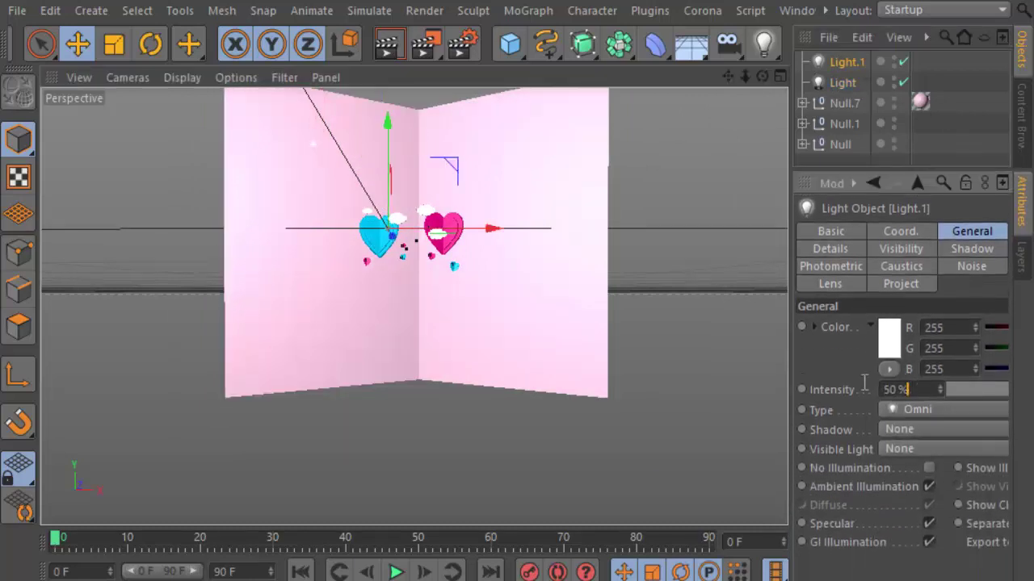
double_click(896, 389)
text(35)
key(Return)
click(391, 41)
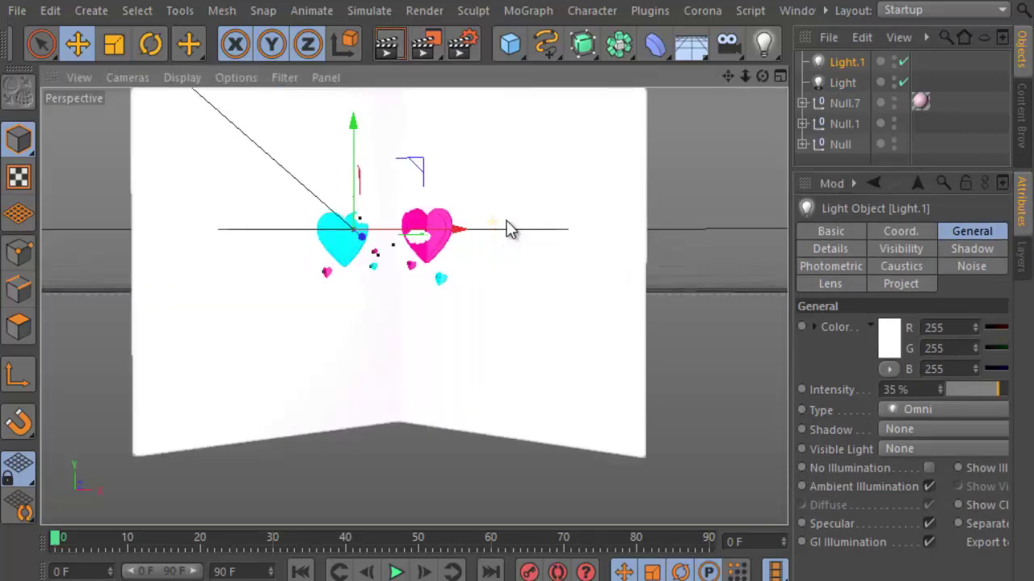
Restore the panel layout, deselect the light, and render a closer view of the hearts
scroll(506, 227, up, 5)
drag(934, 170, 934, 302)
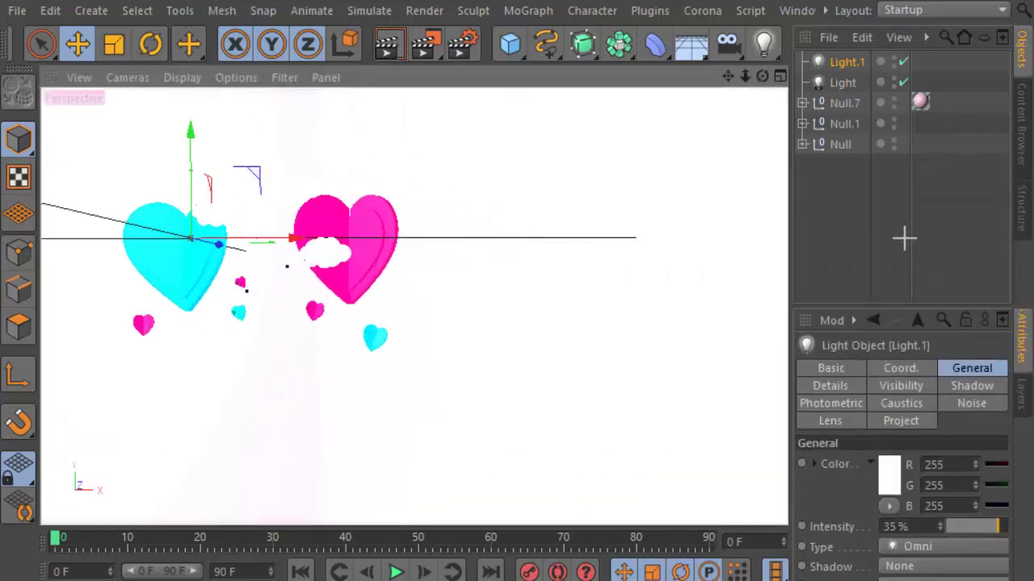
click(905, 235)
scroll(654, 193, up, 3)
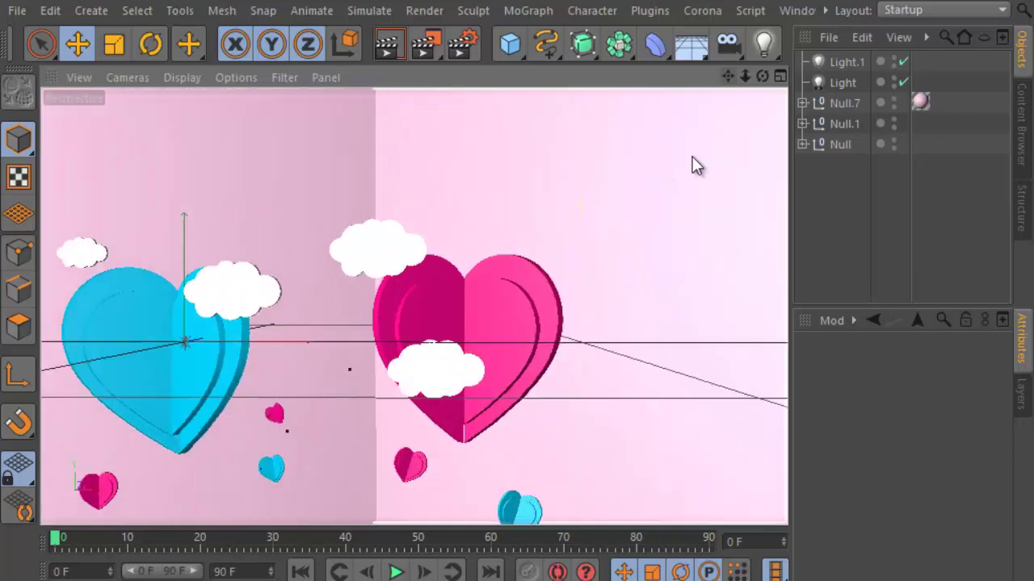
drag(737, 83, 518, 351)
scroll(518, 351, up, 2)
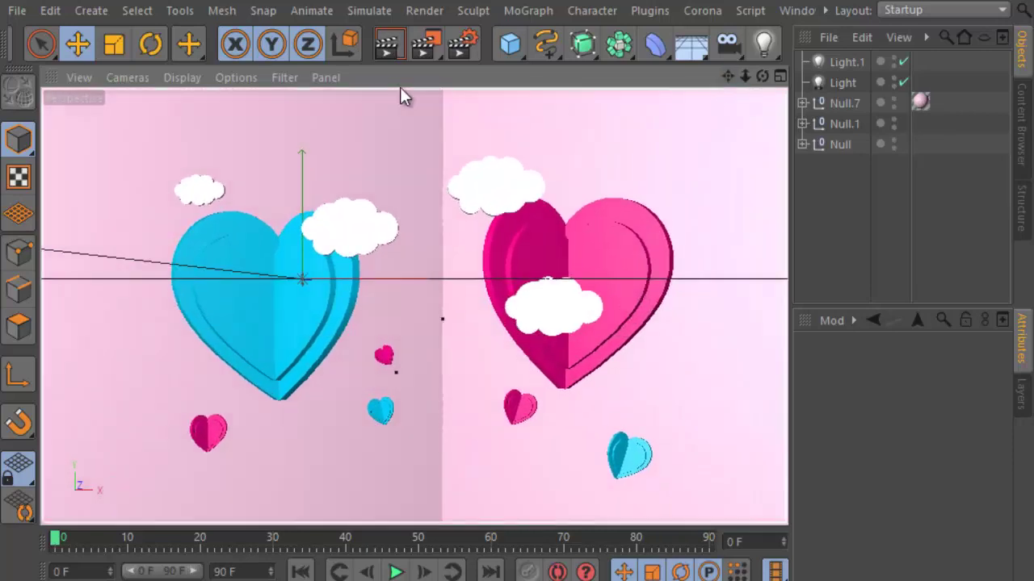
click(385, 42)
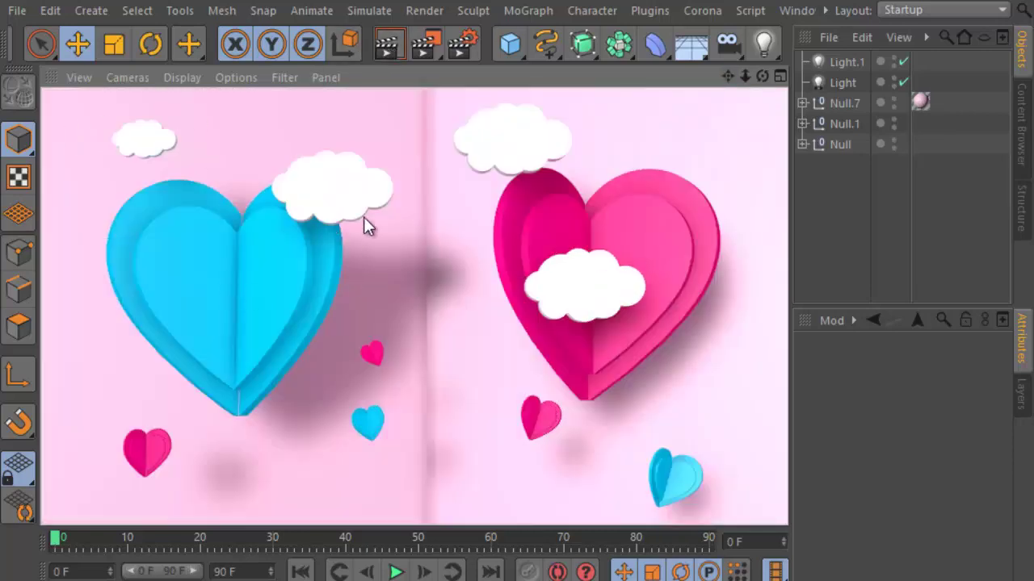
Add the Ambient Occlusion effect in Render Settings and re-render the scene
key(ctrl+b)
click(61, 353)
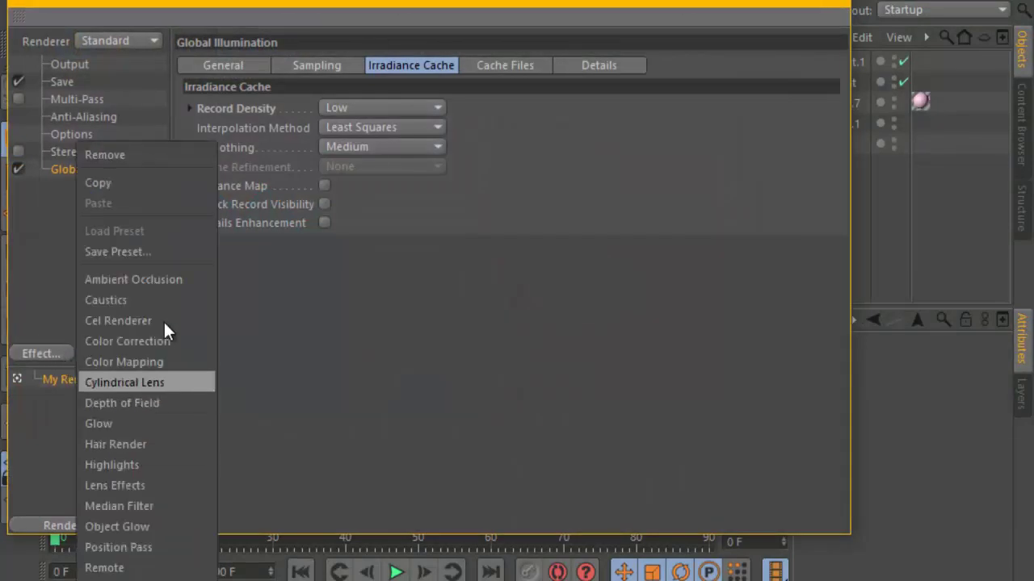
click(130, 279)
click(831, 3)
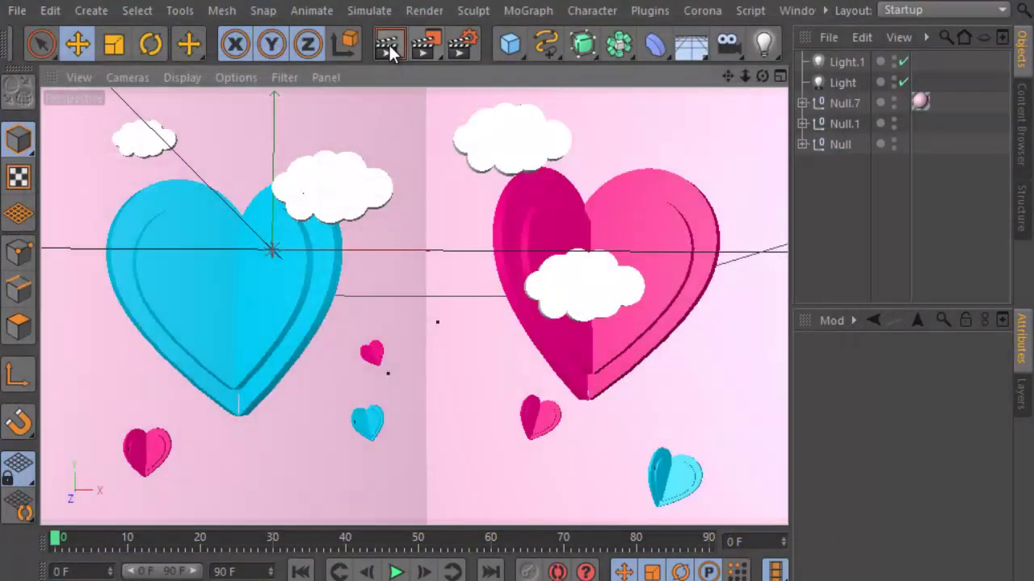
click(389, 43)
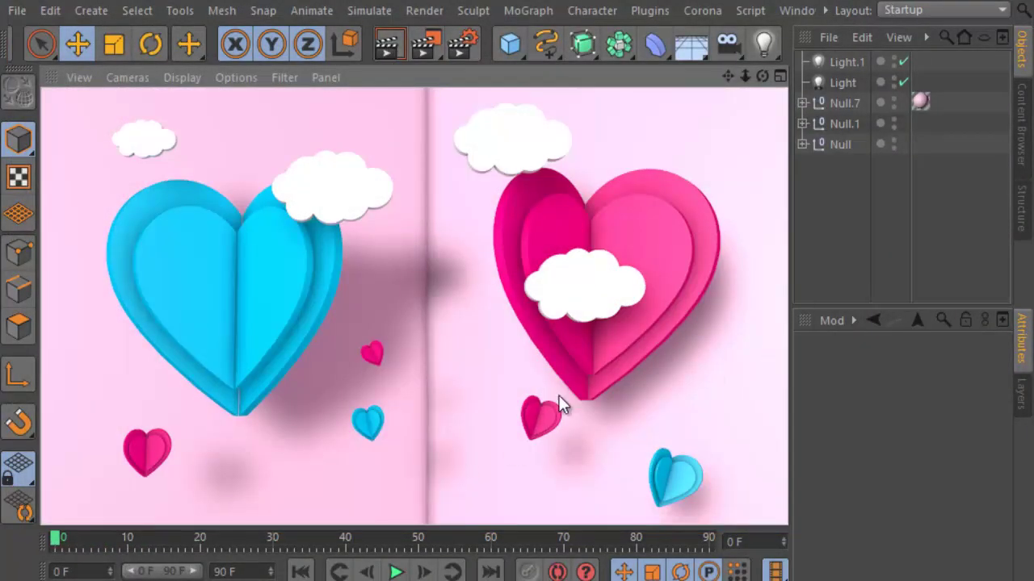